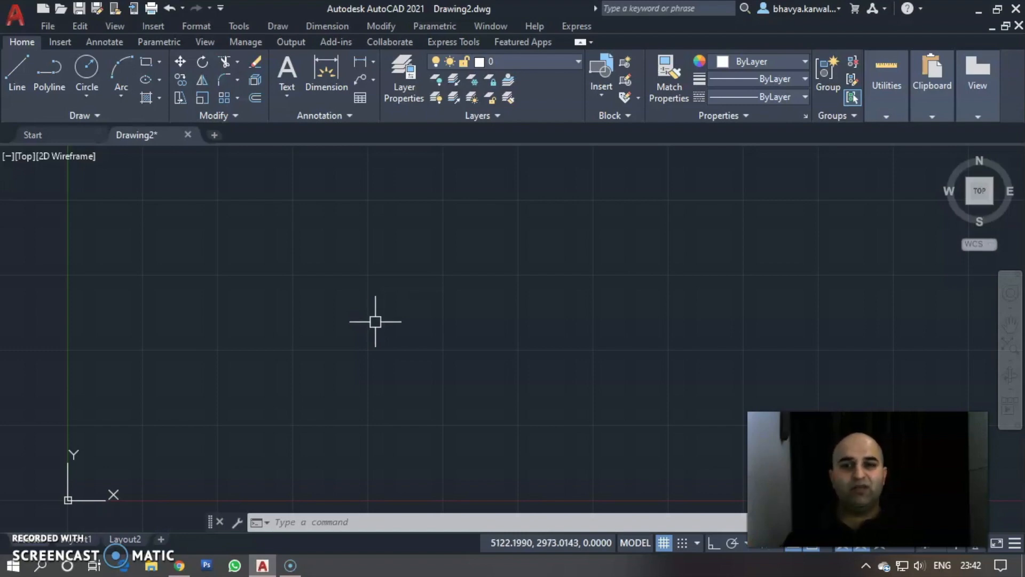
Open the Drawing Units settings and accept decimal lengths with millimetre insertion units.
left_click(205, 27)
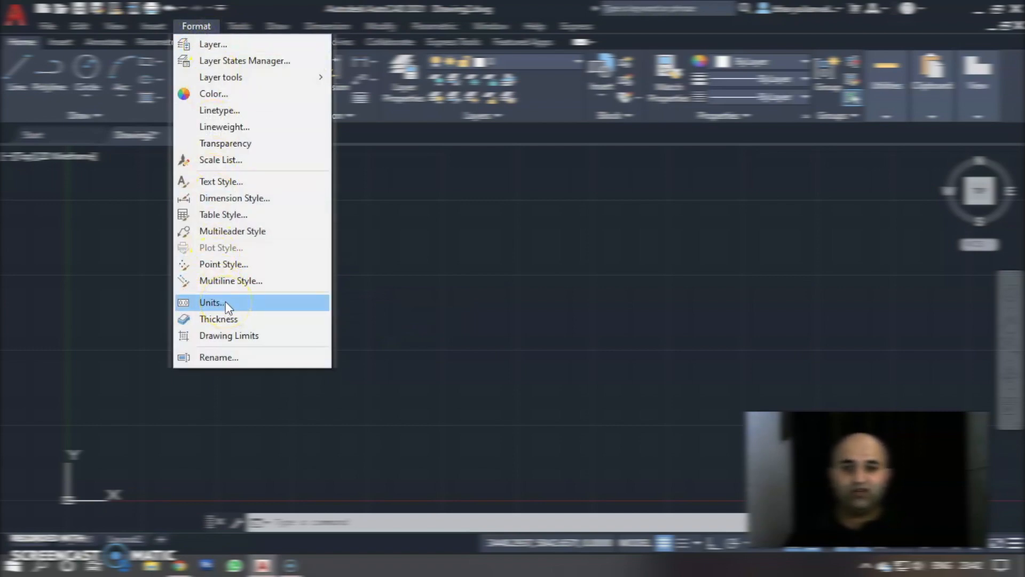
left_click(473, 261)
key("Escape")
left_click(410, 523)
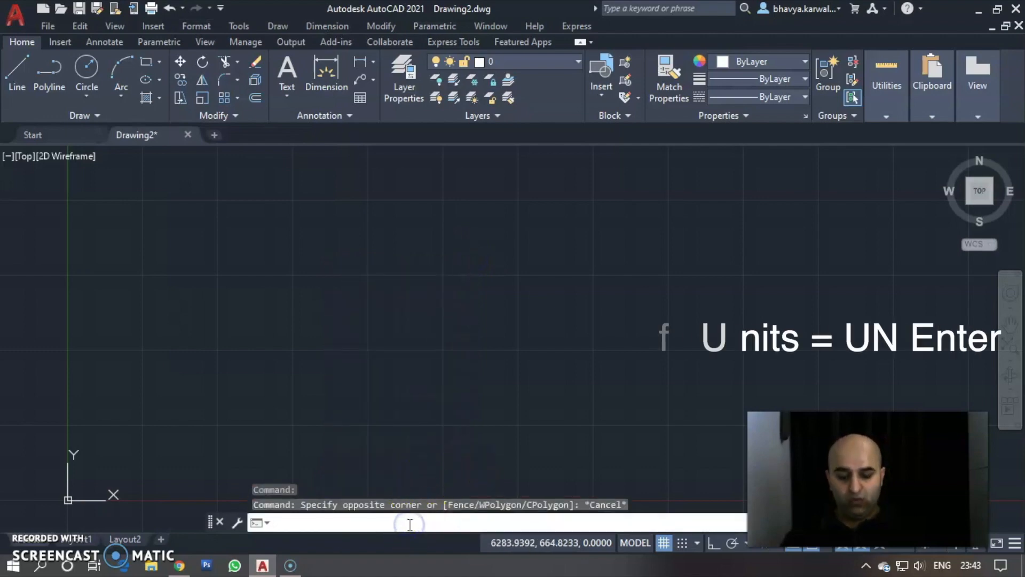
type("UN")
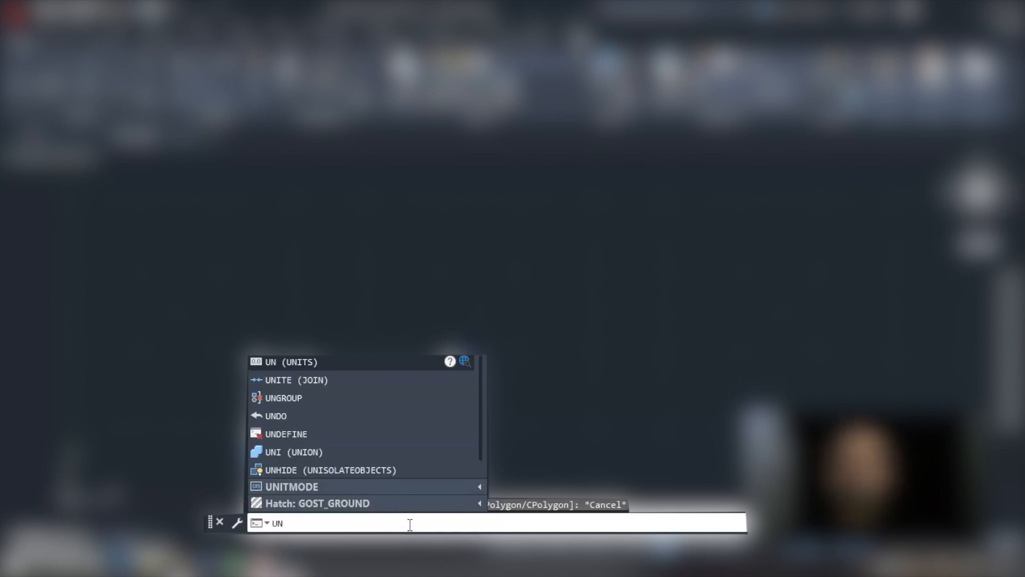
key("Return")
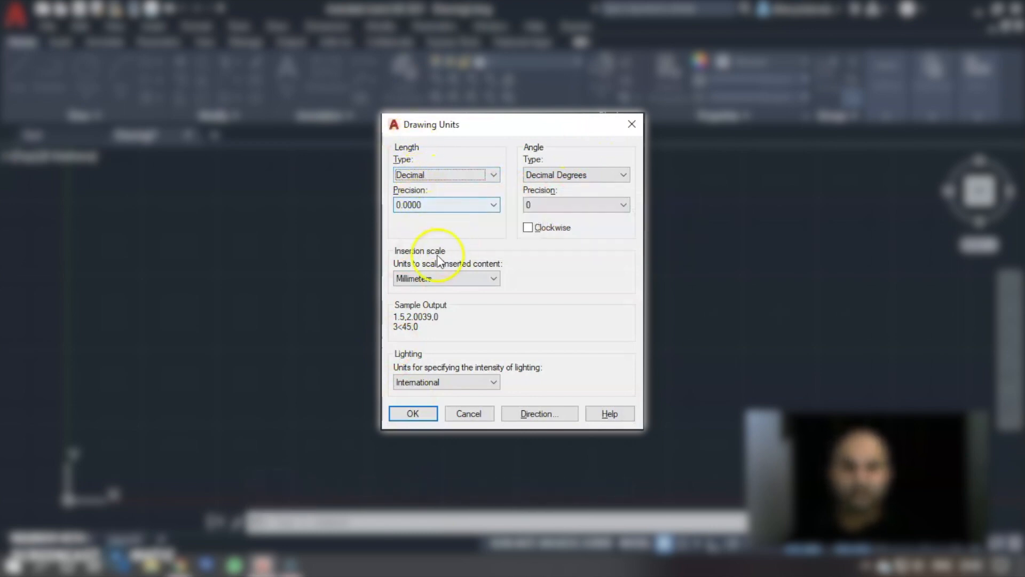
left_click(412, 414)
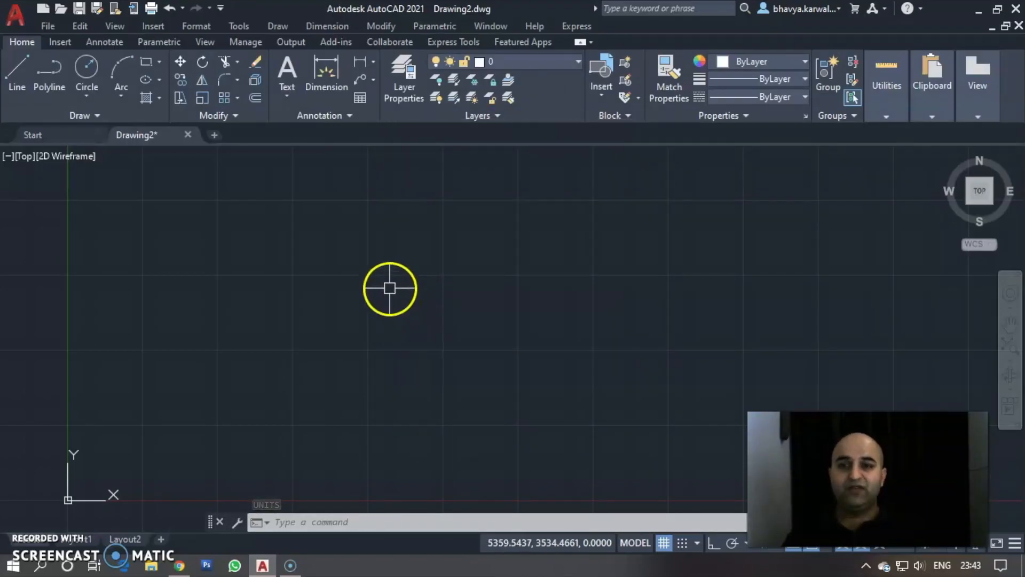
Set the model space limits from lower-left corner 0,0 to upper-right corner 420,297.
left_click(200, 26)
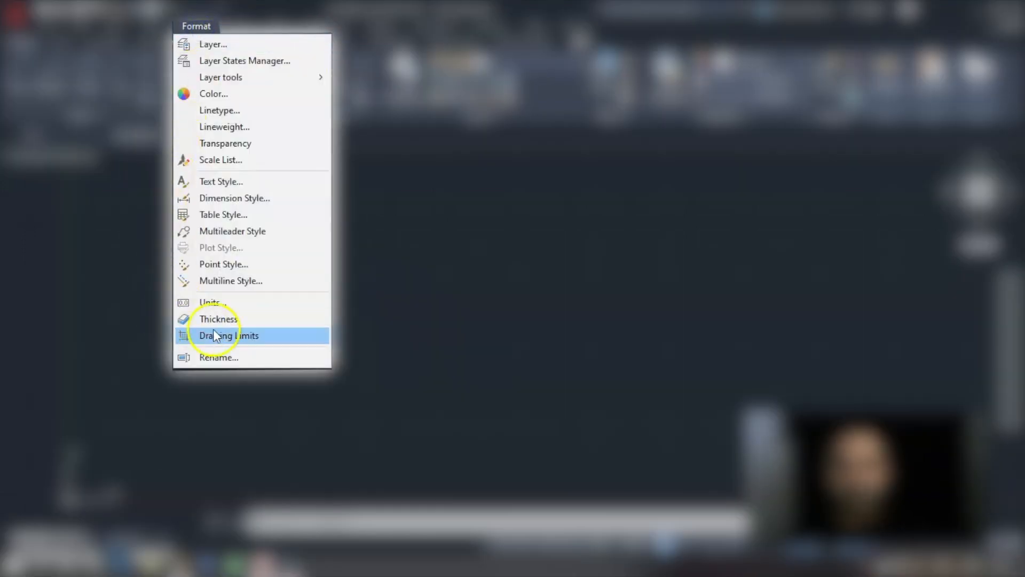
left_click(357, 523)
type("LIMi")
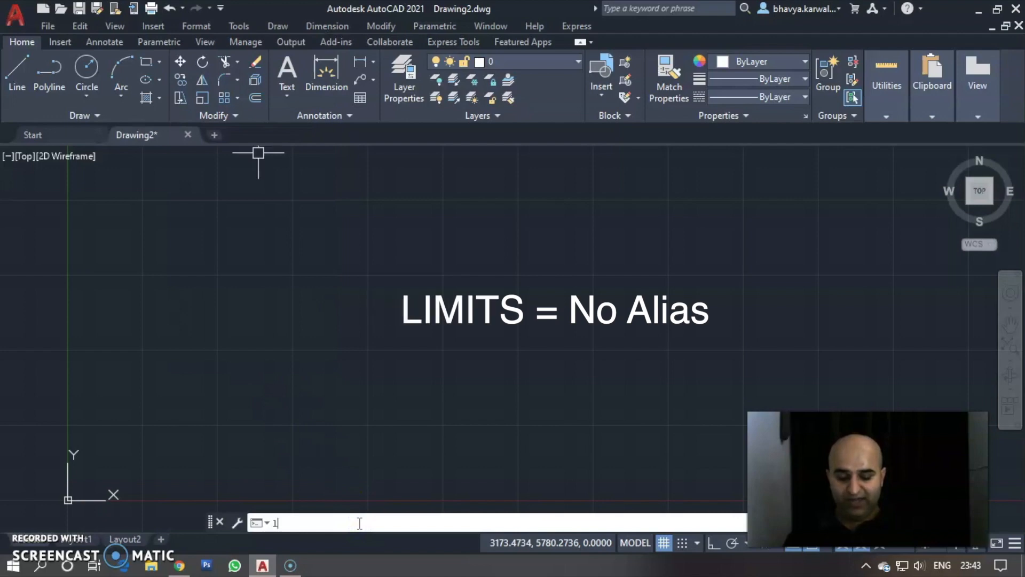
type("ts")
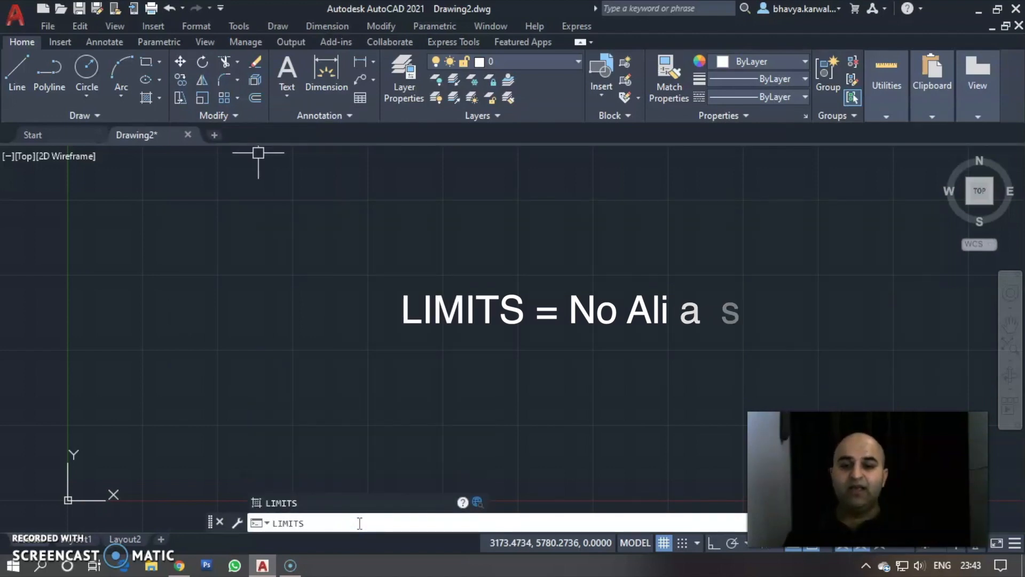
key("Return")
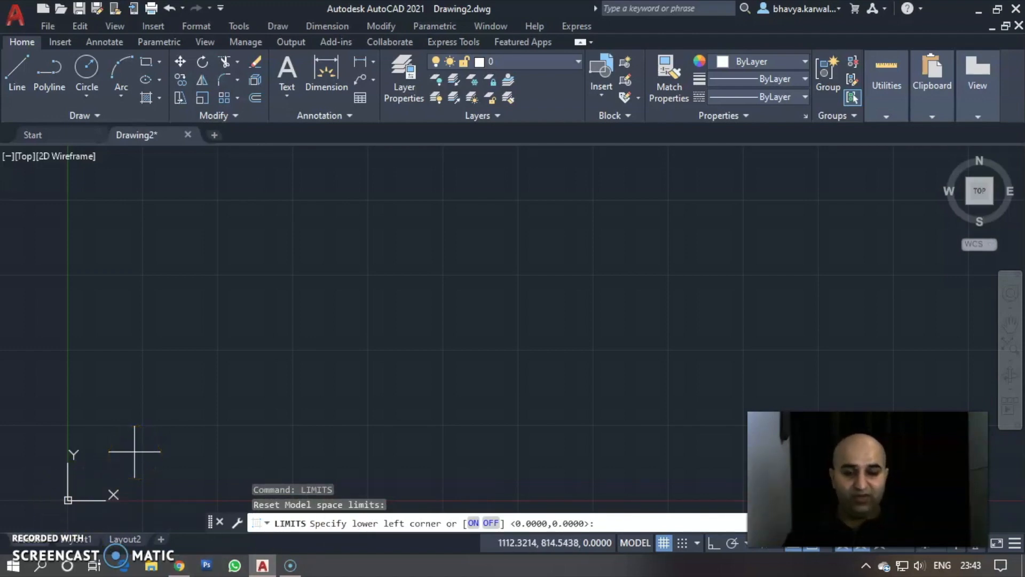
type("0,0")
key("Return")
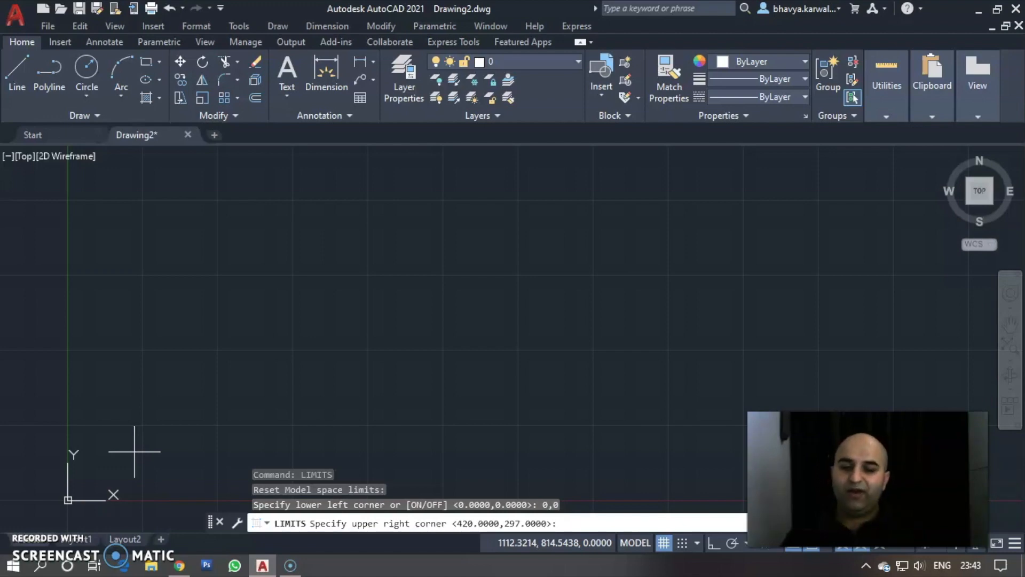
key("Return")
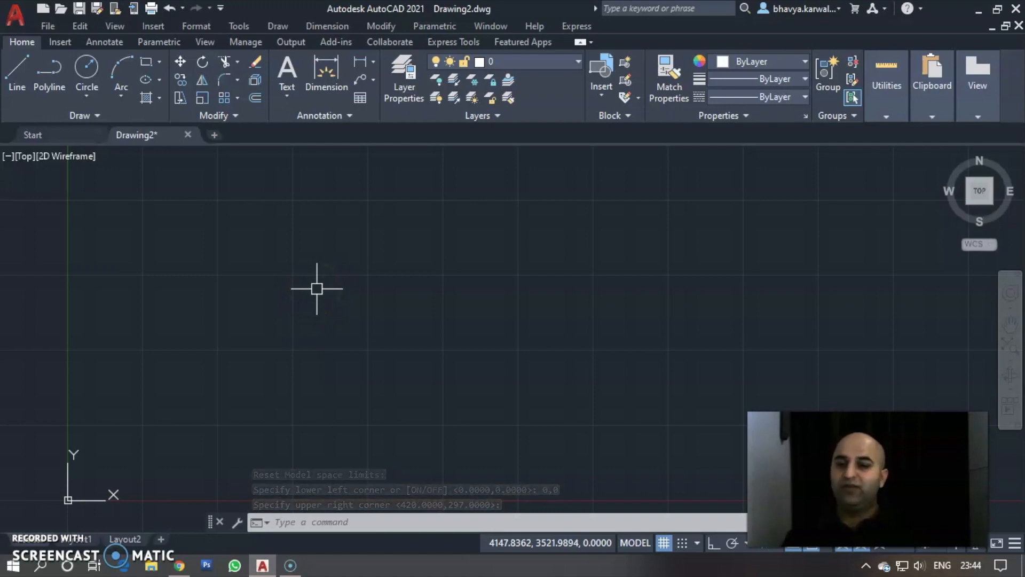
left_click(316, 297)
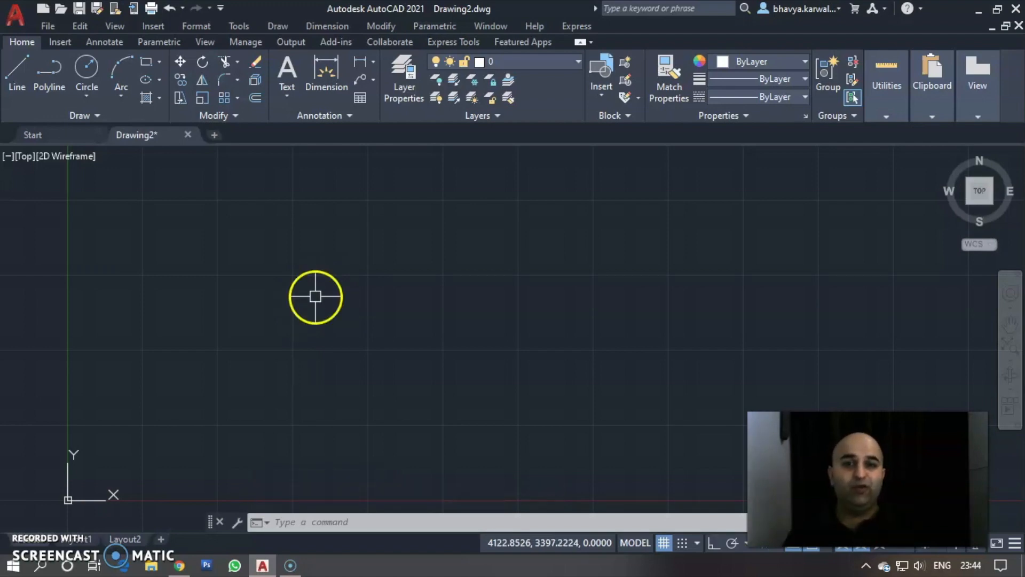
left_click(278, 25)
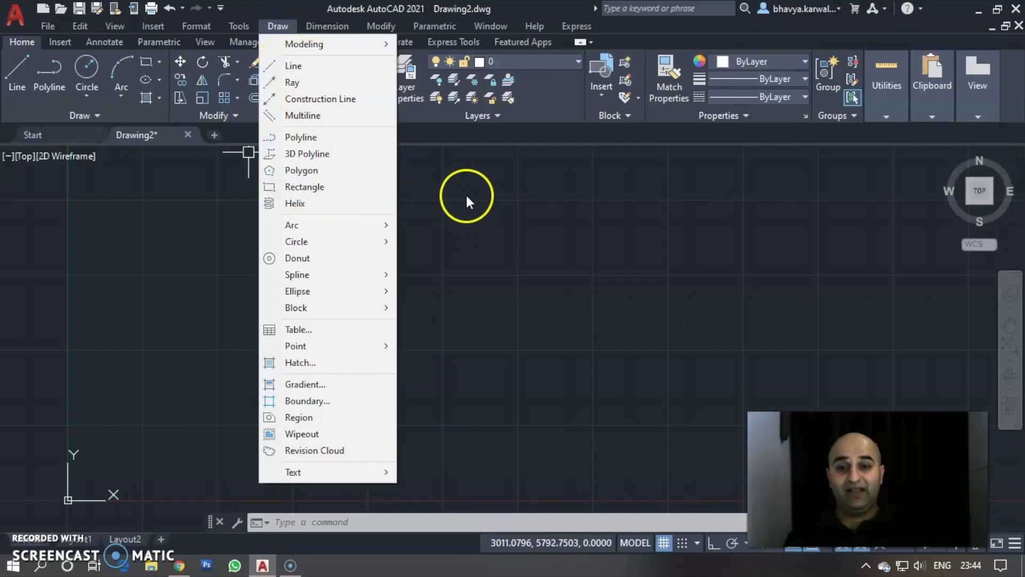
left_click(466, 197)
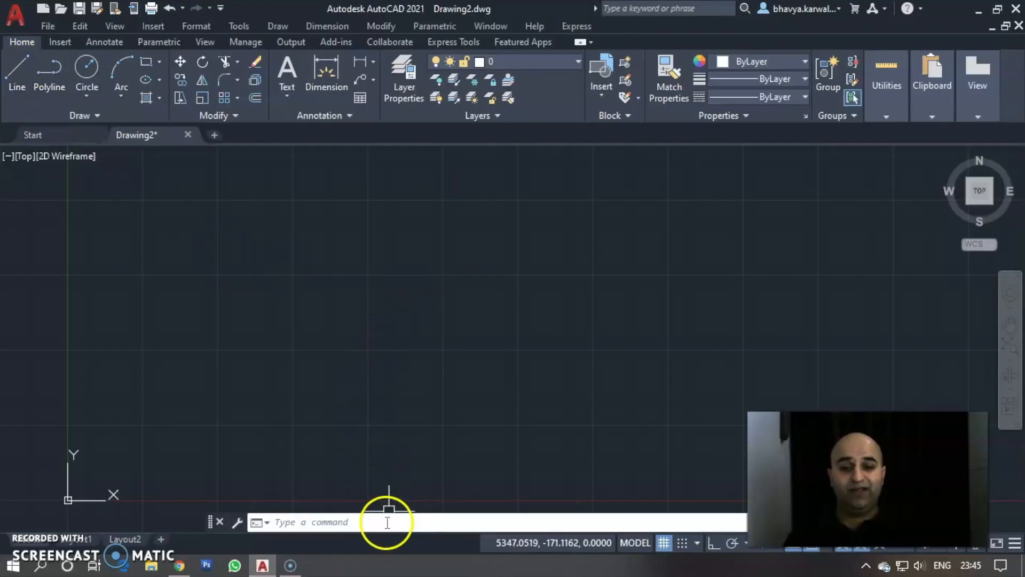
Start the Line command, place a first point above the origin, and undo that point with the command's Undo option.
left_click(387, 523)
type("line")
key("Return")
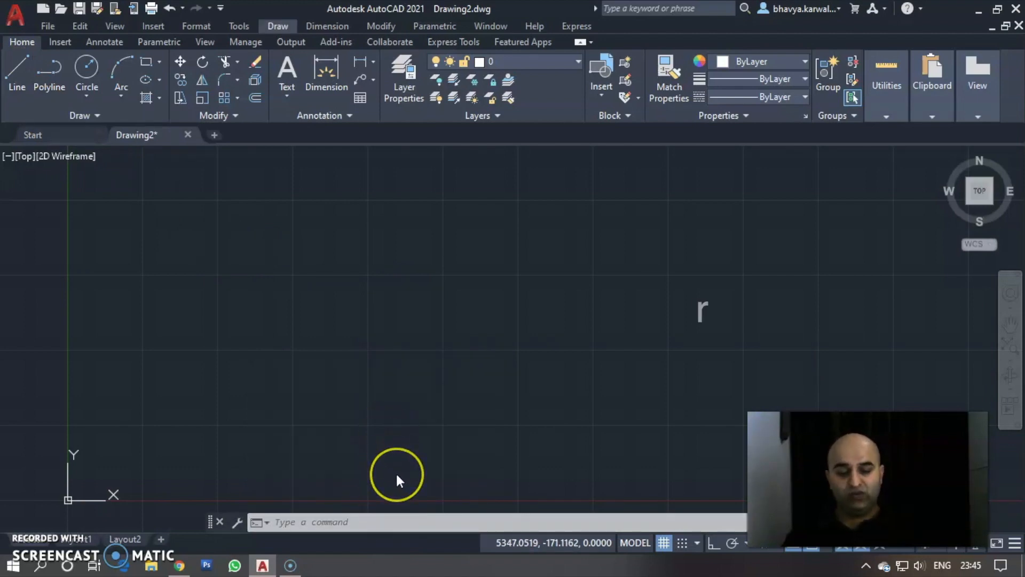
left_click(369, 523)
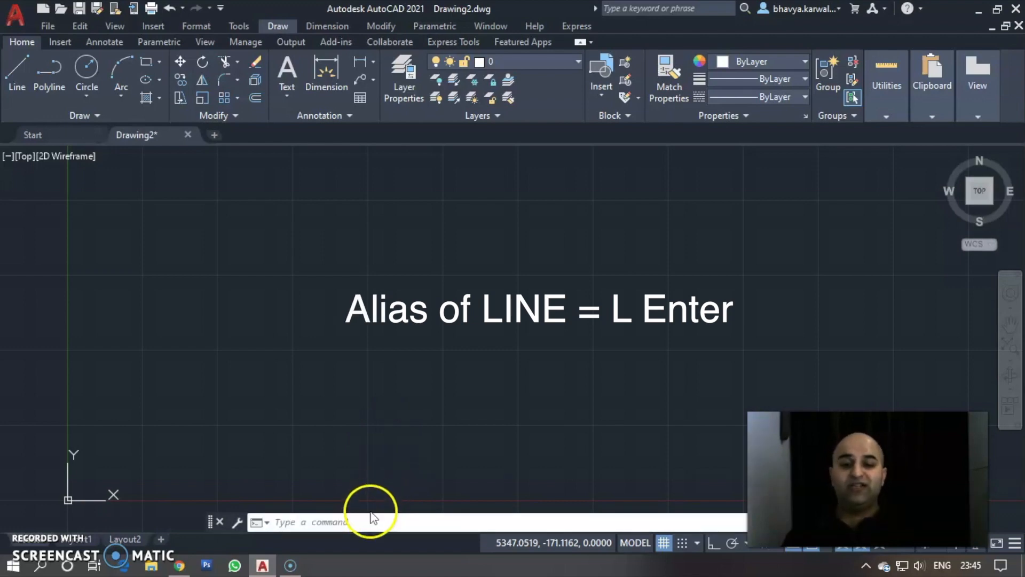
type("l")
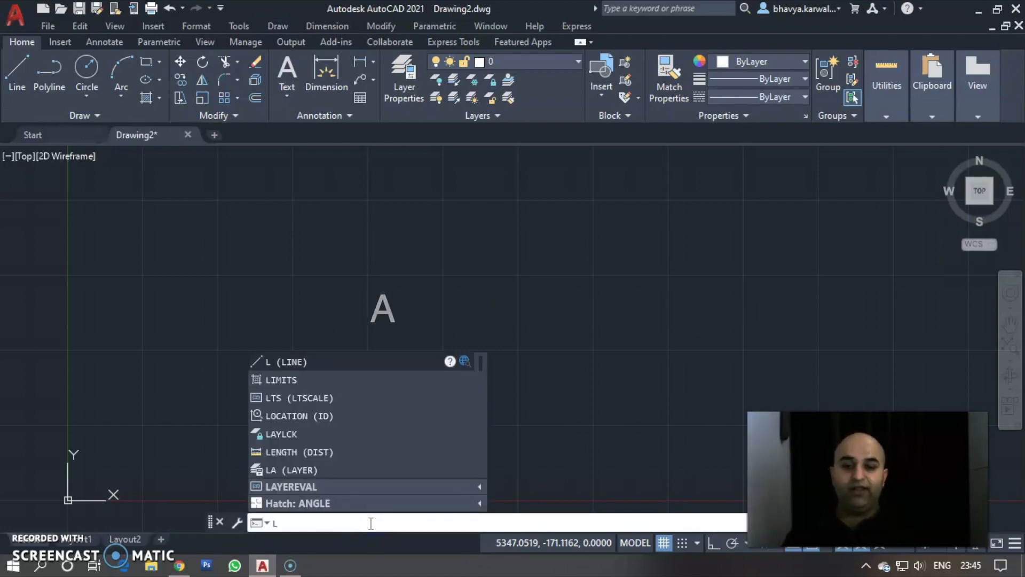
key("Return")
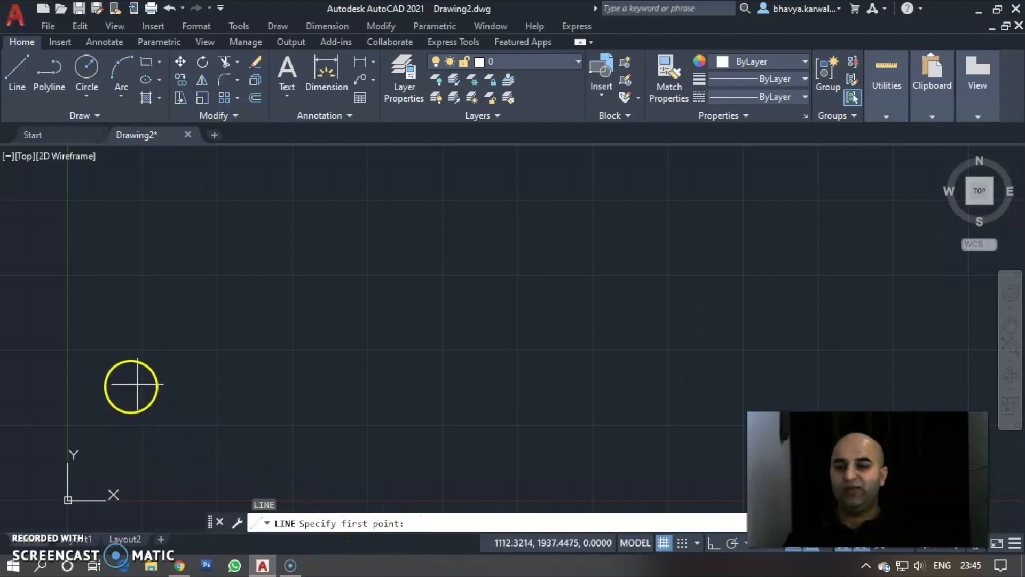
left_click(160, 371)
left_click(219, 325)
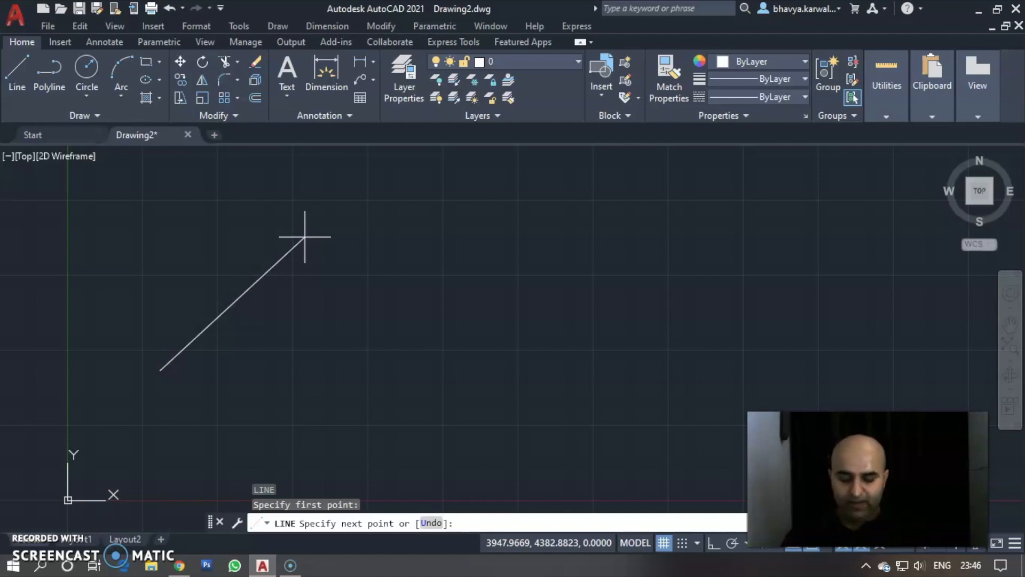
type("u")
key("Return")
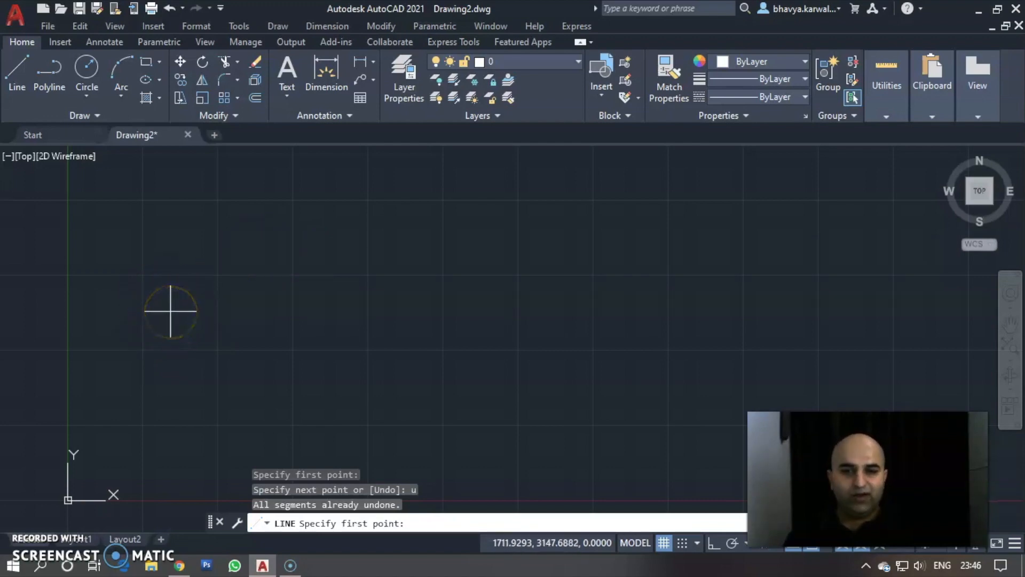
Draw a triangle from three freehand points starting at about 1712,3148, closing it with the Line command's Close option.
left_click(171, 312)
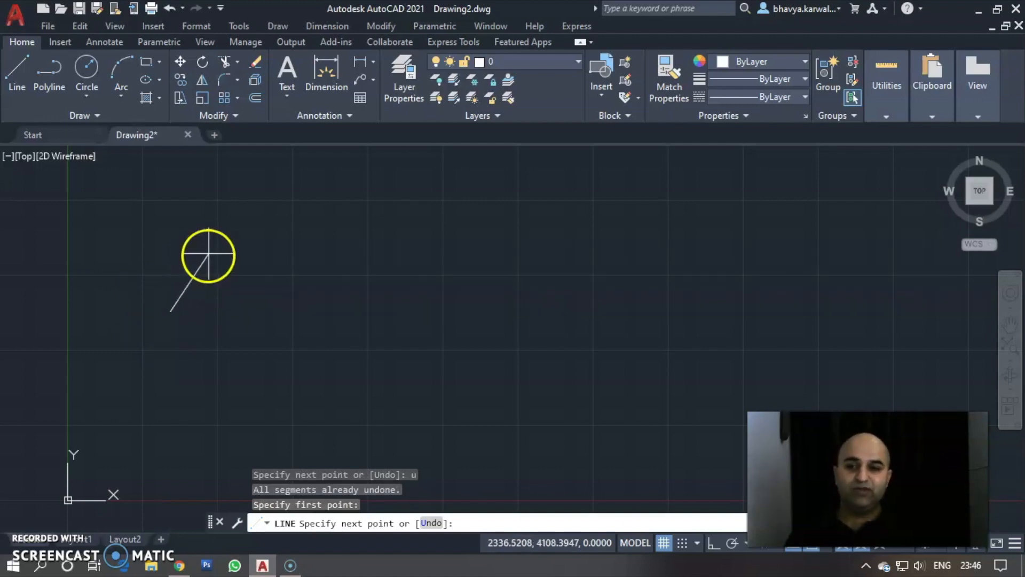
left_click(235, 222)
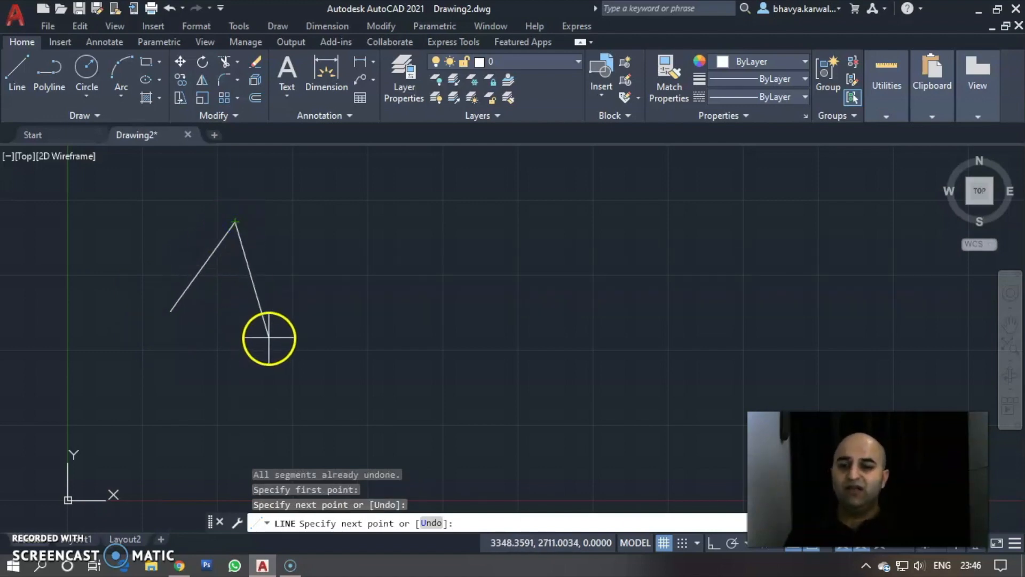
left_click(264, 342)
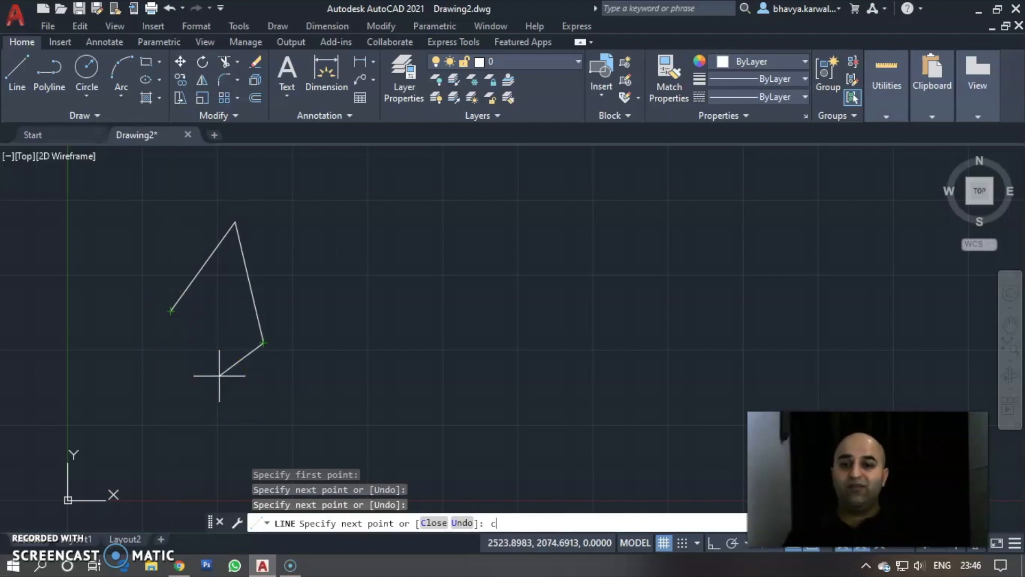
key("Return")
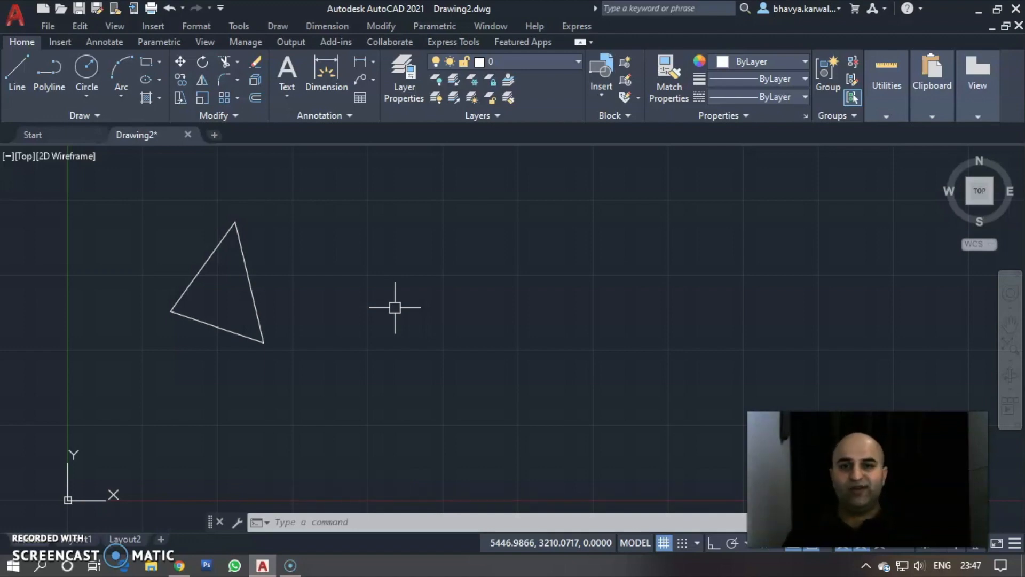
Draw an open zigzag of four connected line segments beside the triangle and end the Line command.
type("l")
key("Return")
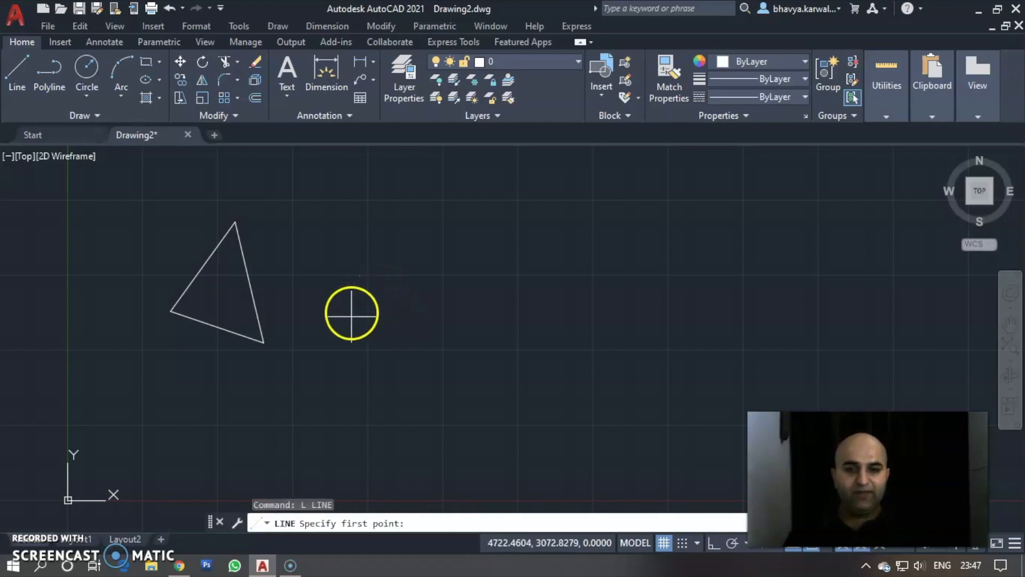
left_click(336, 365)
left_click(377, 264)
left_click(431, 349)
left_click(478, 257)
left_click(528, 361)
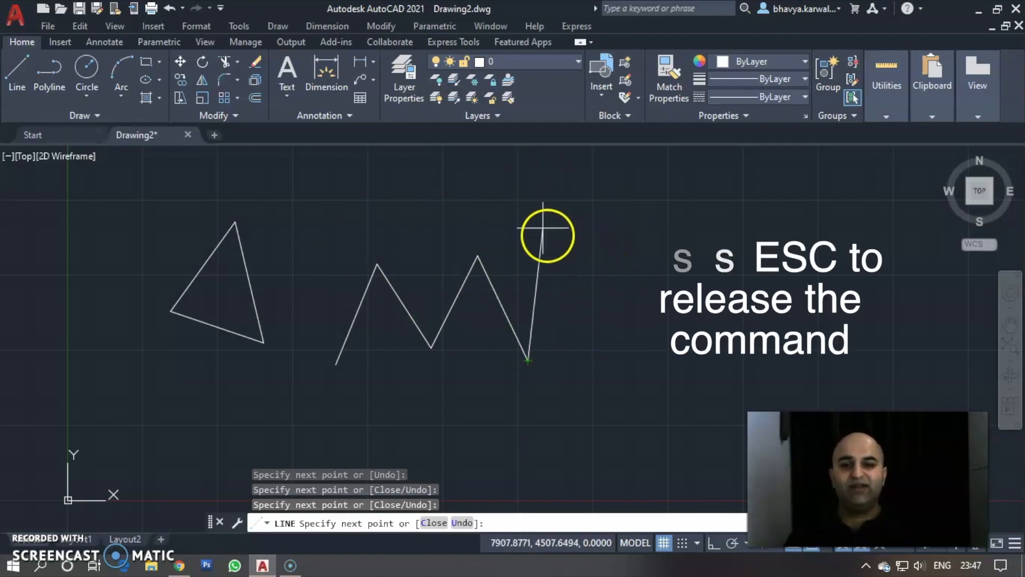
key("Escape")
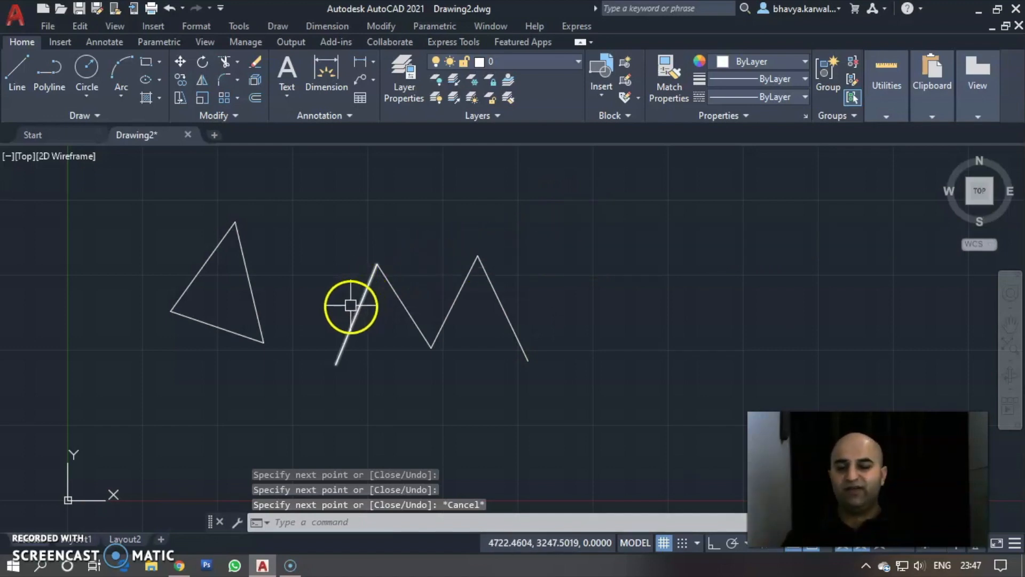
Draw a horizontal line from the origin 0,0 to 10,0 as the base of a rectangle.
mouse_move(233, 399)
middle_mouse_down()
mouse_move(235, 380)
mouse_move(331, 282)
mouse_move(414, 290)
middle_mouse_up()
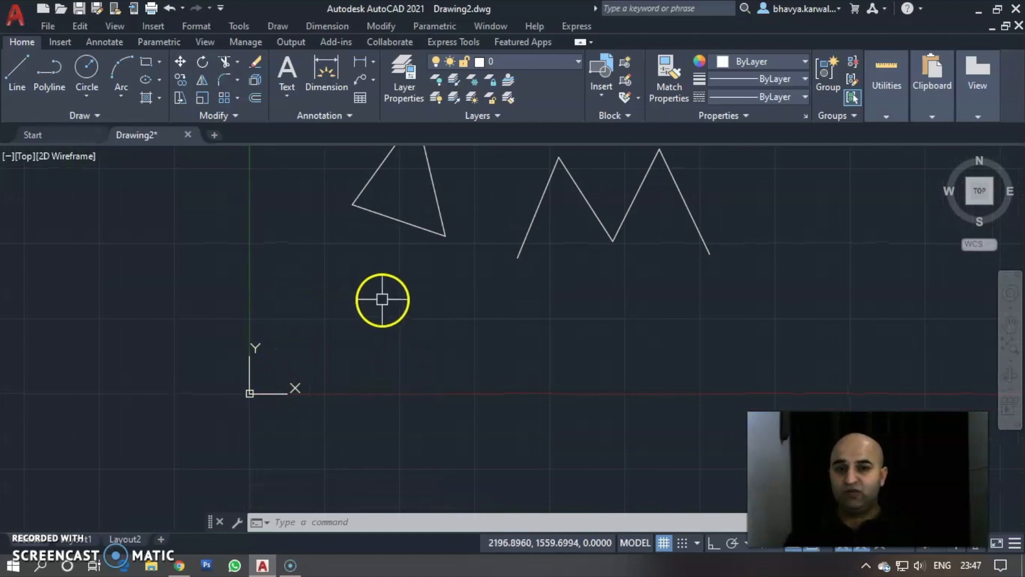
left_click(16, 72)
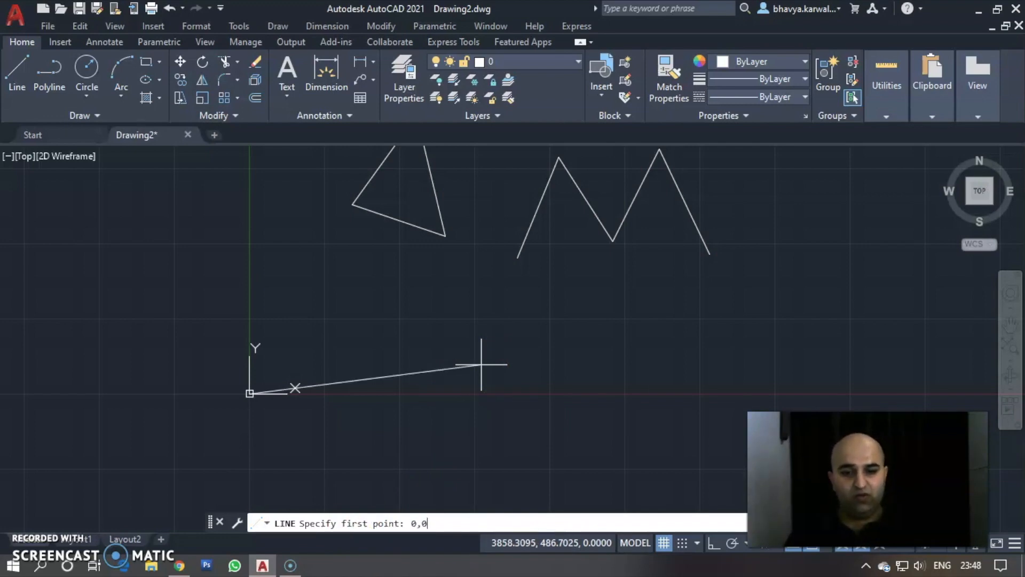
key("Return")
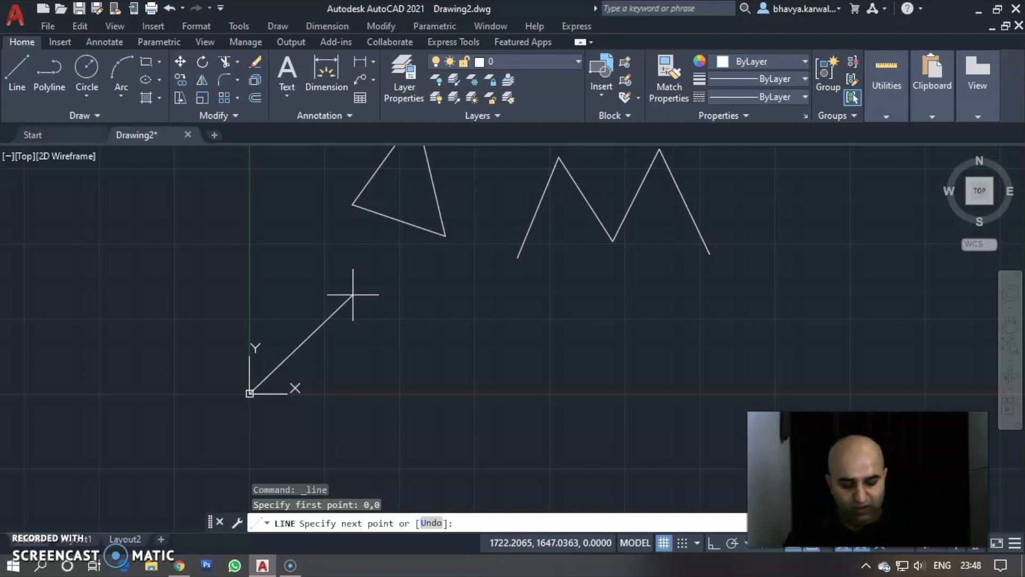
key("Return")
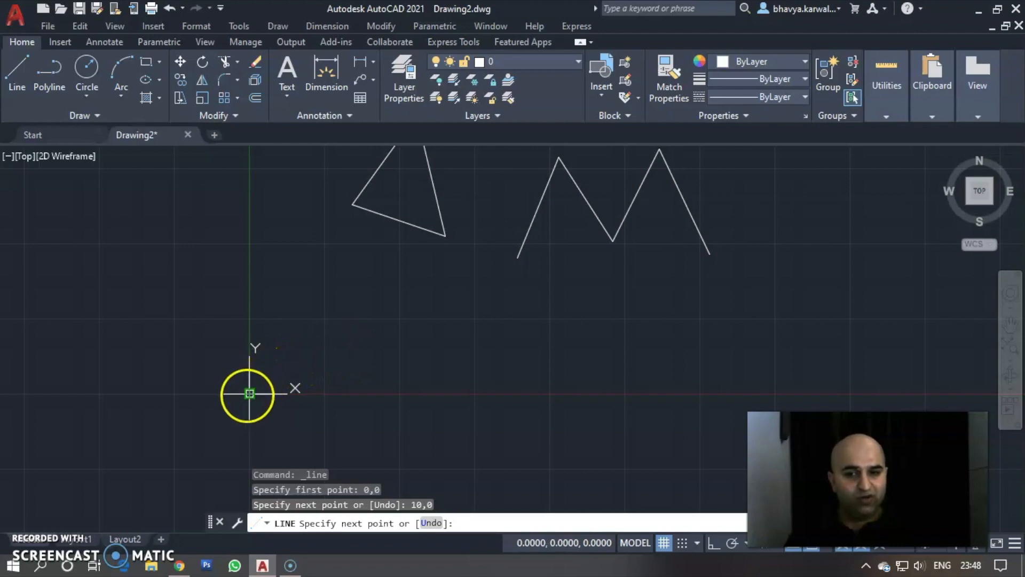
Complete the rectangle by continuing the line through 10,8 and 0,8 and back to 0,0.
scroll(248, 394, "up", 8)
scroll(290, 393, "up", 10)
middle_click_drag(339, 382, 345, 364)
middle_click_drag(408, 290, 412, 292)
middle_click_drag(370, 400, 508, 362)
scroll(414, 315, "up", 5)
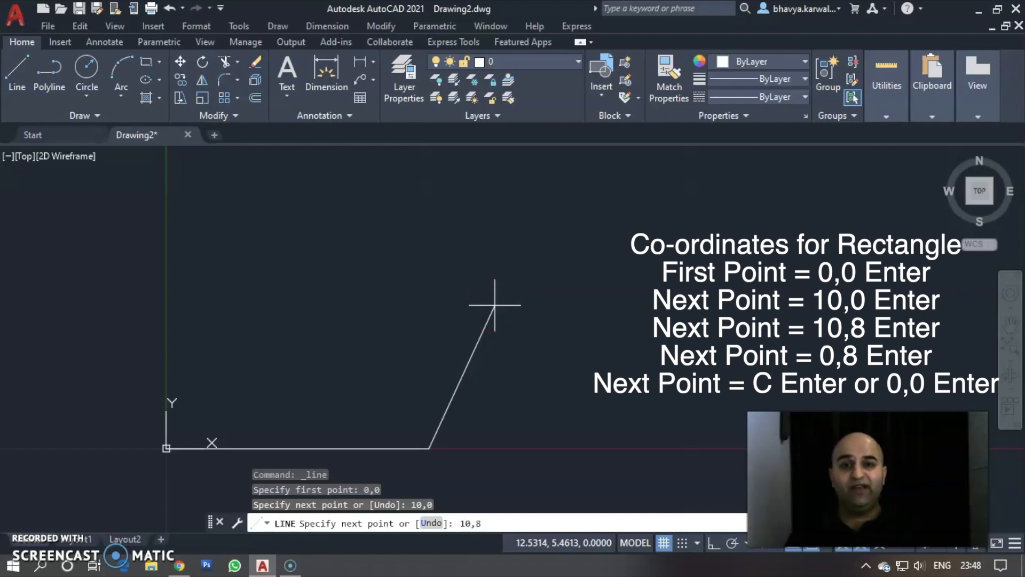
key("Return")
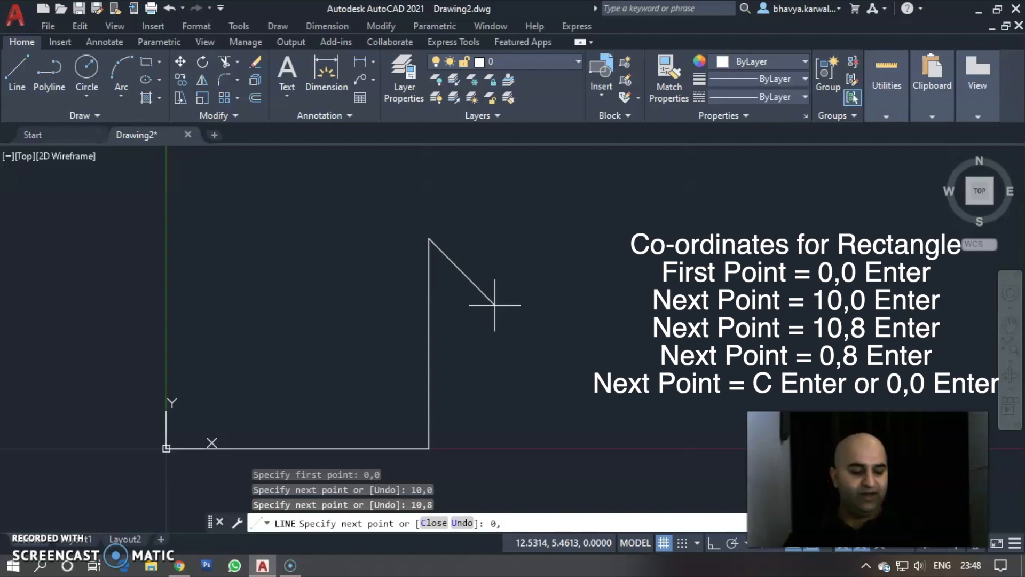
key("Return")
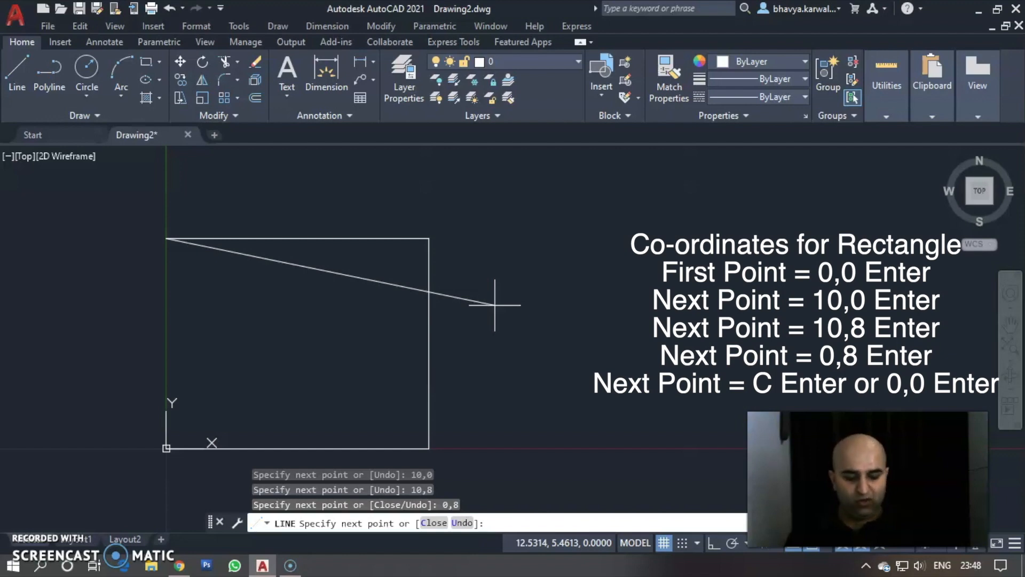
key("Return")
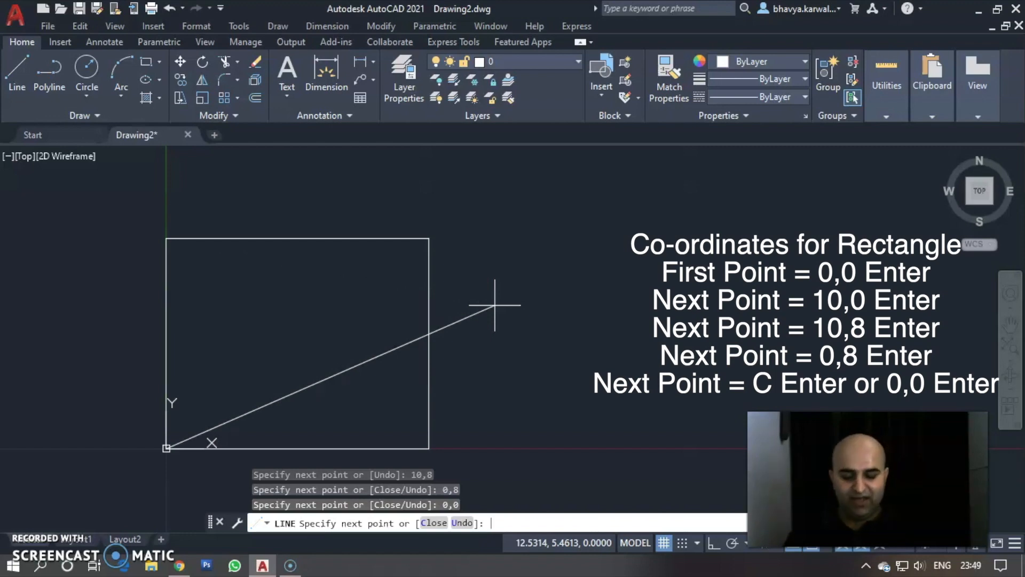
Undo the rectangle's last segment back to 0,8 and close the outline with the Line command's Close option.
type("u")
key("Return")
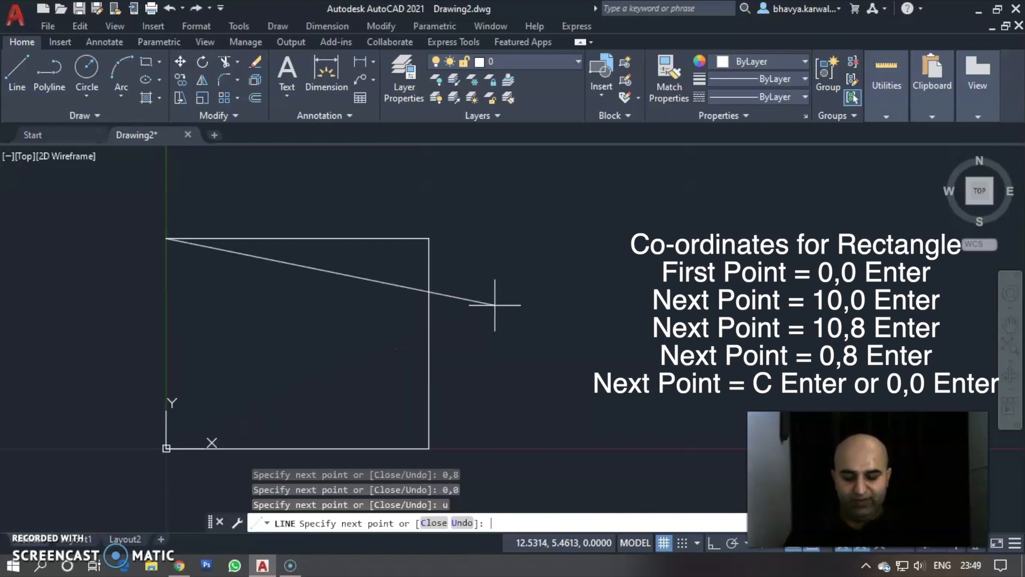
key("Return")
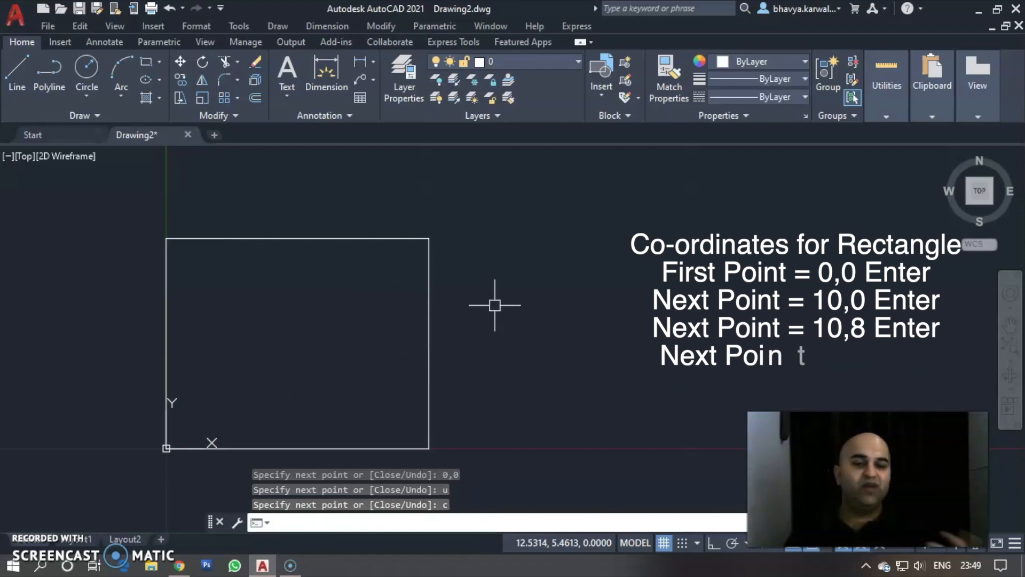
Draw a horizontal line from 50,0 to 80,0 as the base of a stepped shape.
scroll(433, 315, "down", 2)
scroll(433, 316, "down", 2)
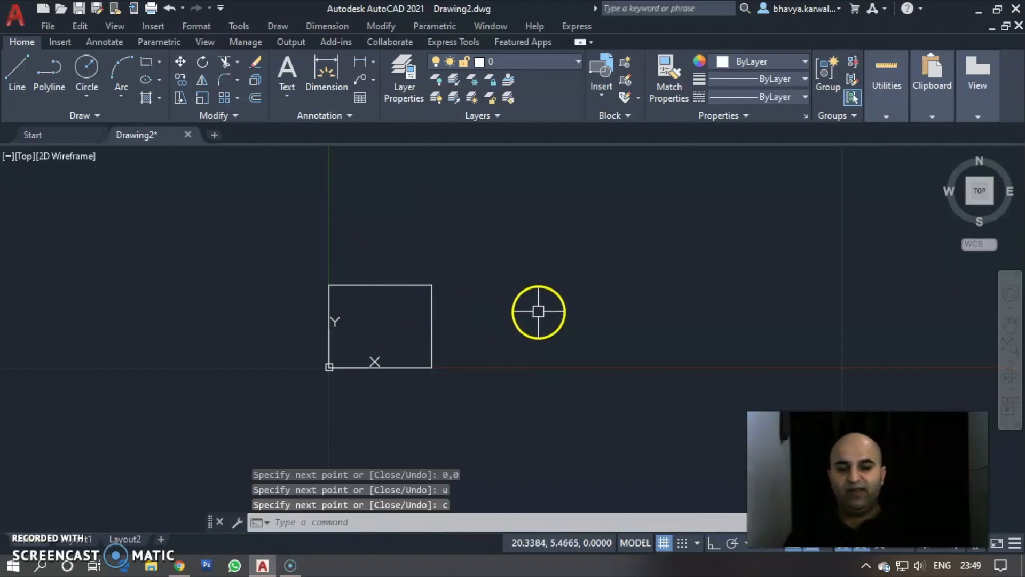
mouse_move(533, 298)
middle_mouse_down()
mouse_move(379, 301)
mouse_move(282, 323)
middle_mouse_up()
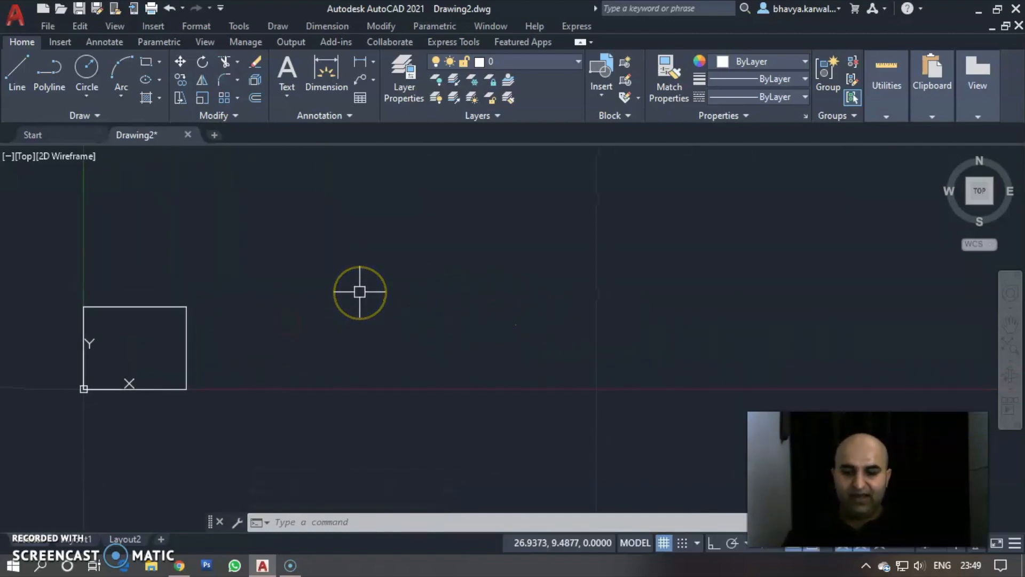
type("l")
key("Return")
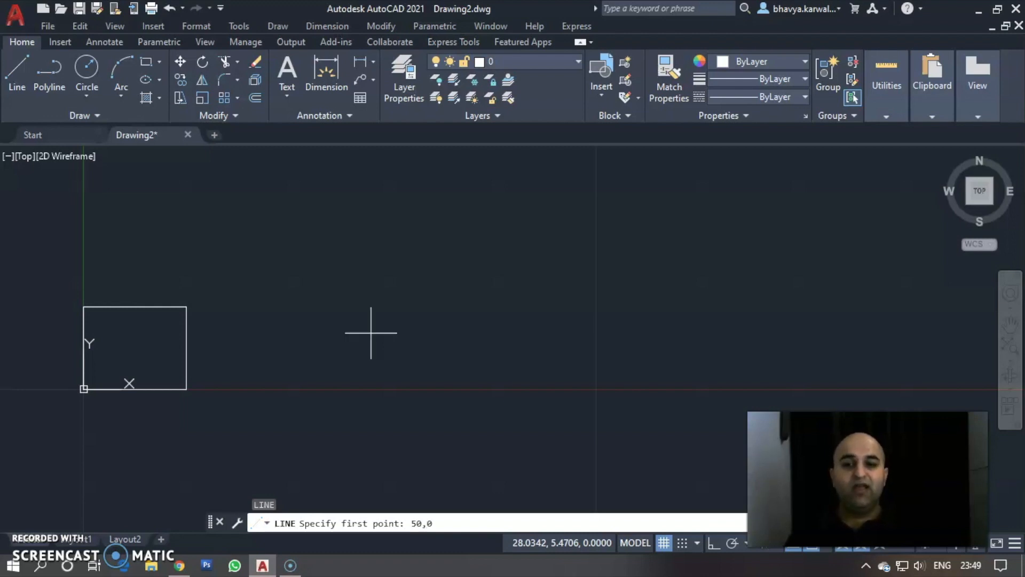
key("Return")
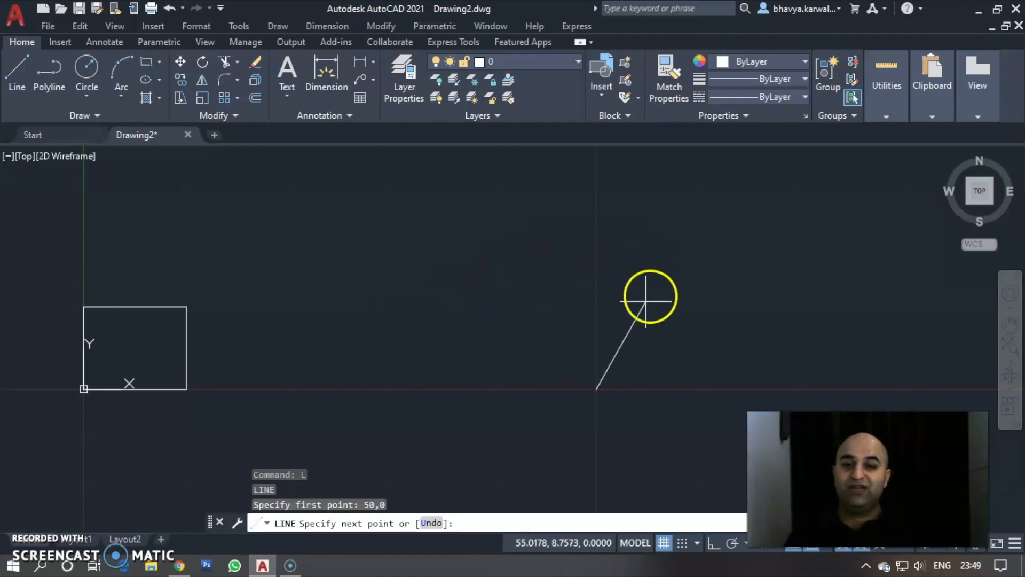
middle_click_drag(716, 327, 304, 349)
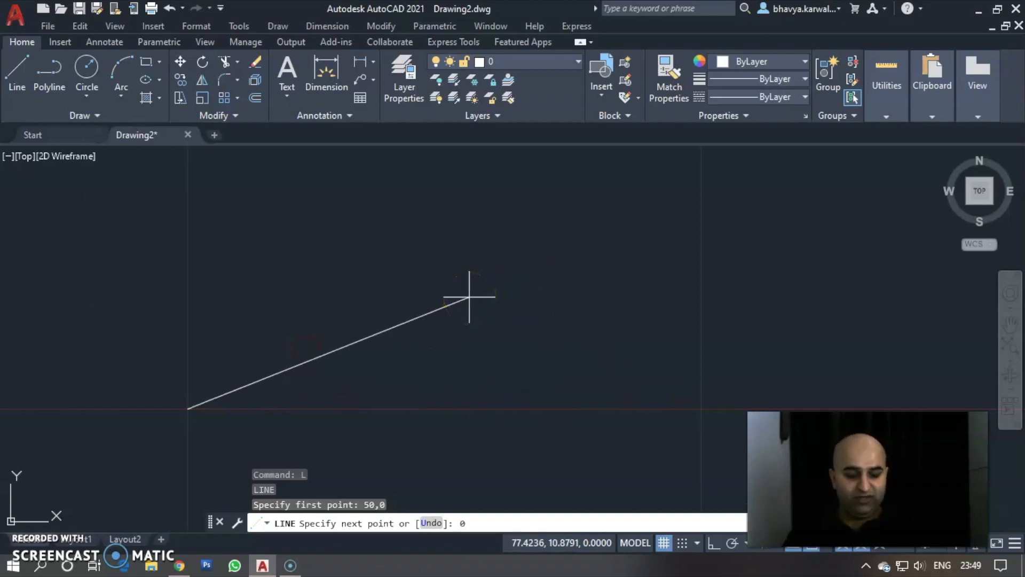
key("Return")
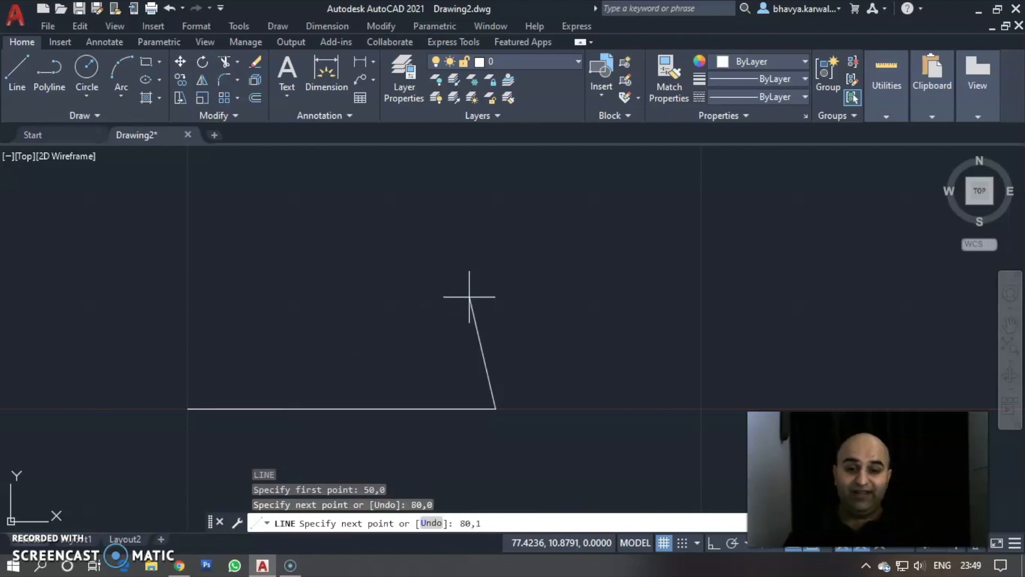
Continue the stepped outline through 80,10, 70,10, 70,20, 60,20, 60,10 and 50,10, and finish it with the Close option.
type("80,10")
key("Return")
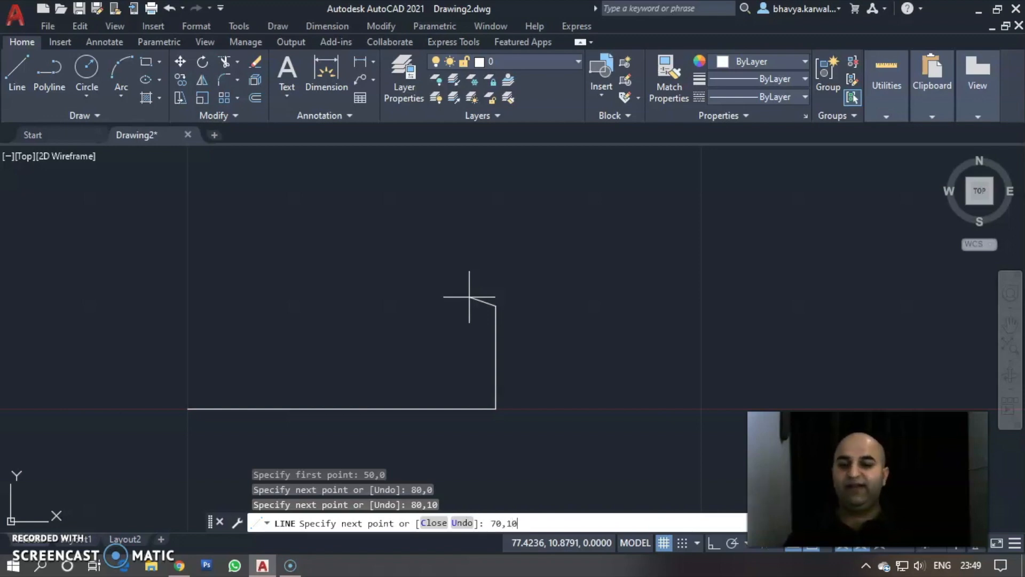
key("Return")
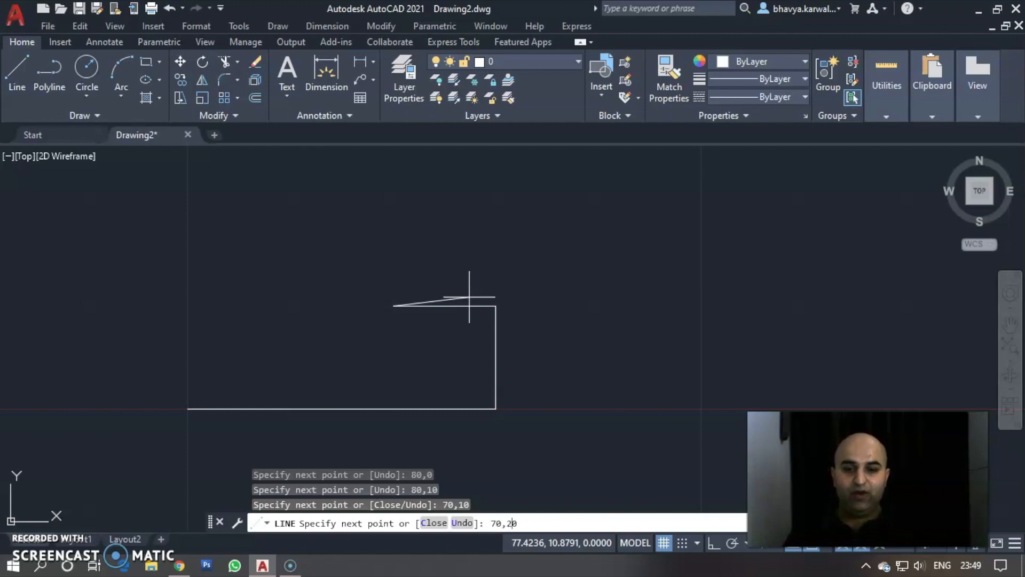
key("Return")
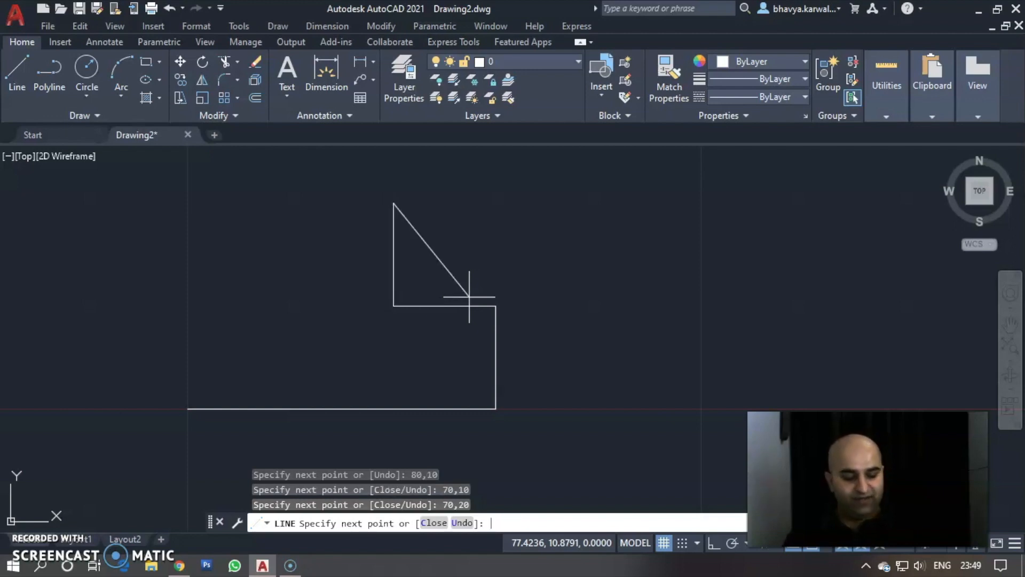
type("60,20")
key("Return")
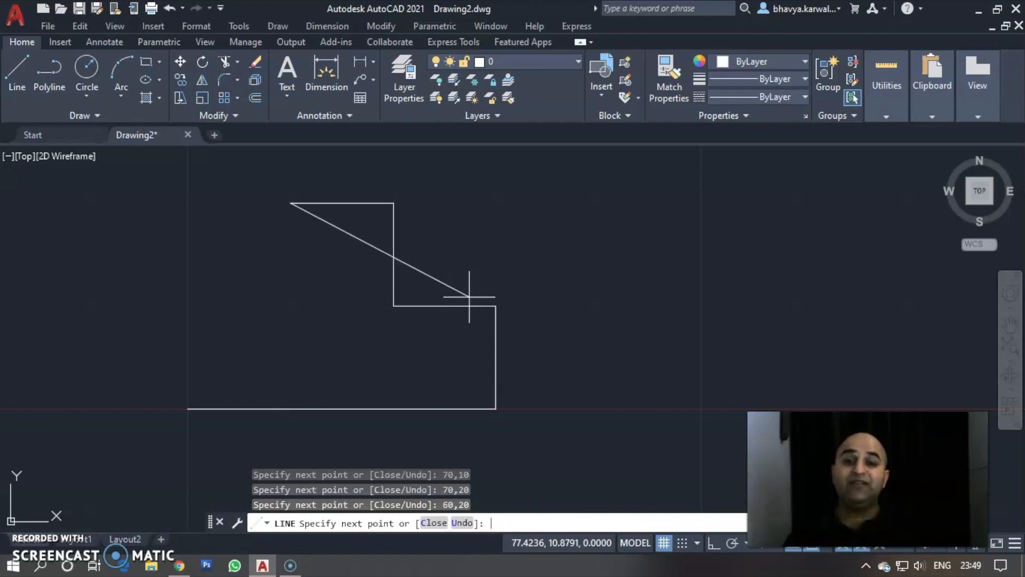
mouse_move(327, 253)
middle_mouse_down()
mouse_move(338, 315)
mouse_move(339, 243)
middle_mouse_up()
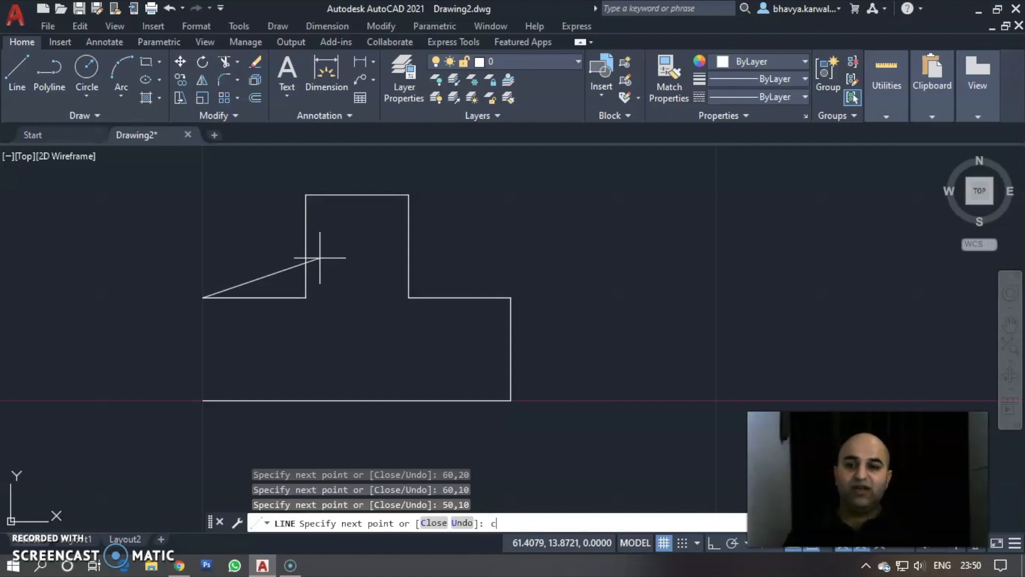
key("Return")
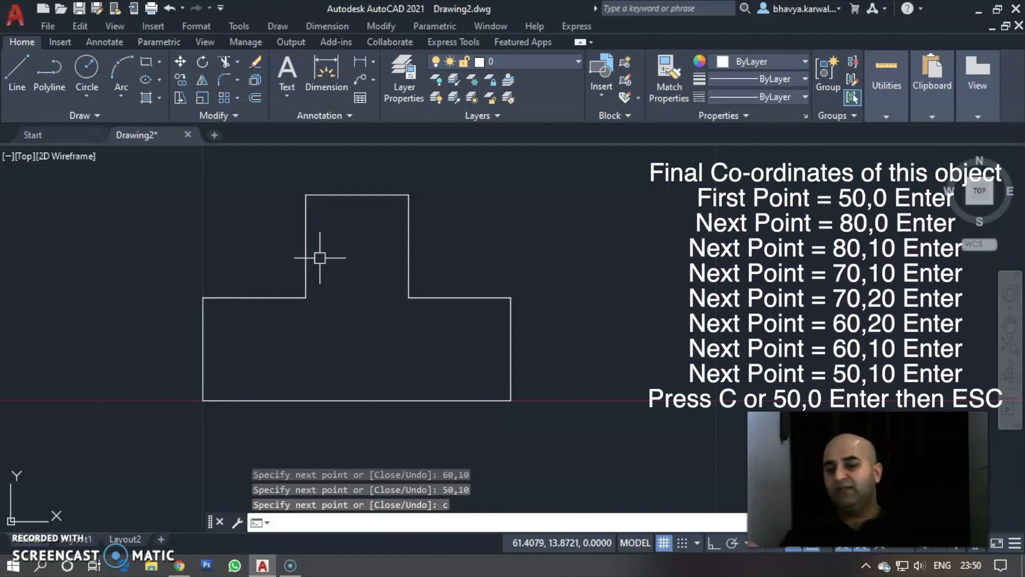
Draw a freehand zigzag of seven connected line segments beside the stepped shape, ending at about 143,40, and keep the Line command active.
scroll(316, 267, "down", 5)
middle_click_drag(332, 240, 280, 310)
scroll(300, 280, "down", 2)
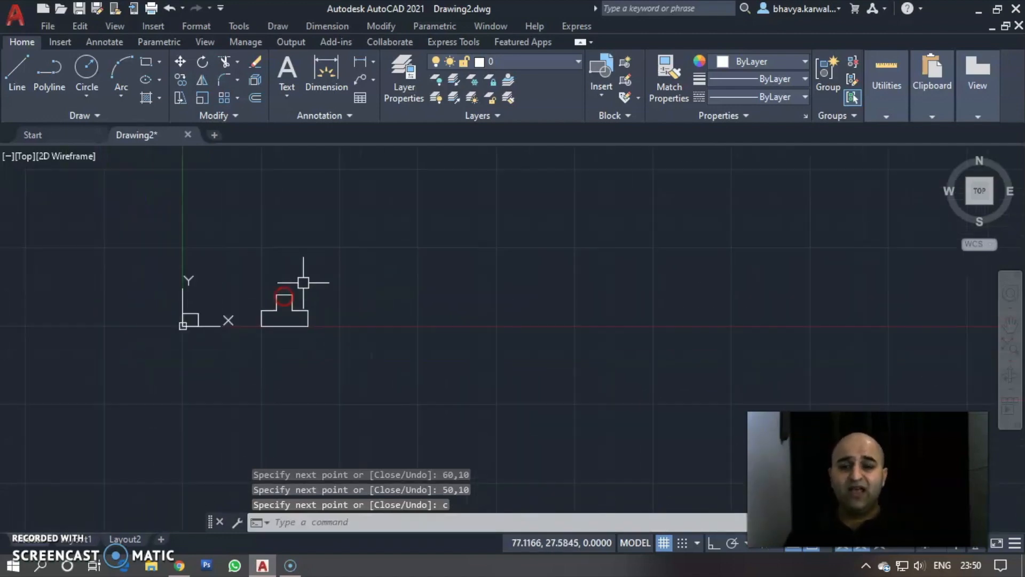
scroll(282, 314, "up", 3)
middle_click_drag(245, 321, 270, 318)
left_click(12, 66)
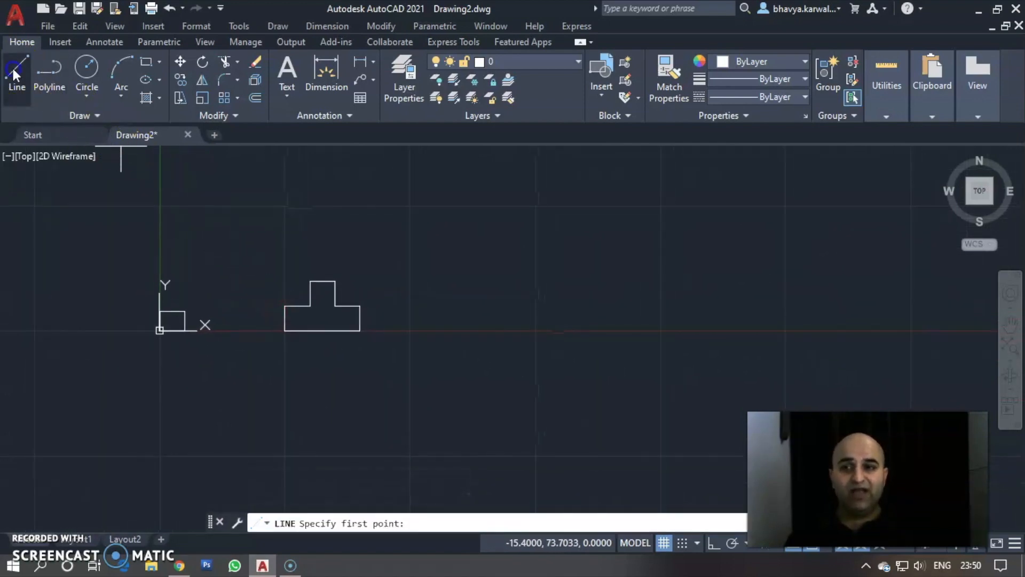
left_click(387, 277)
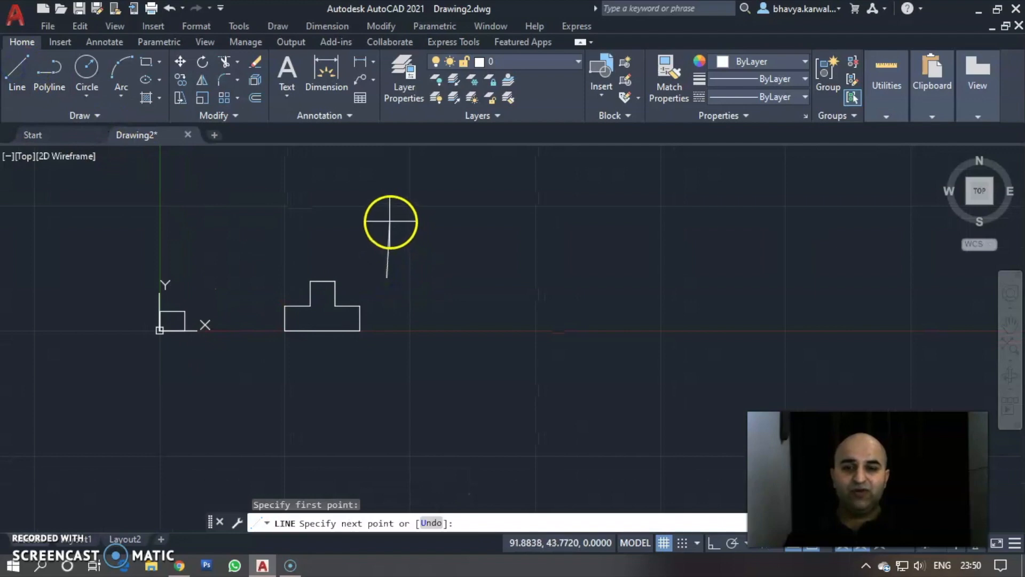
left_click(386, 235)
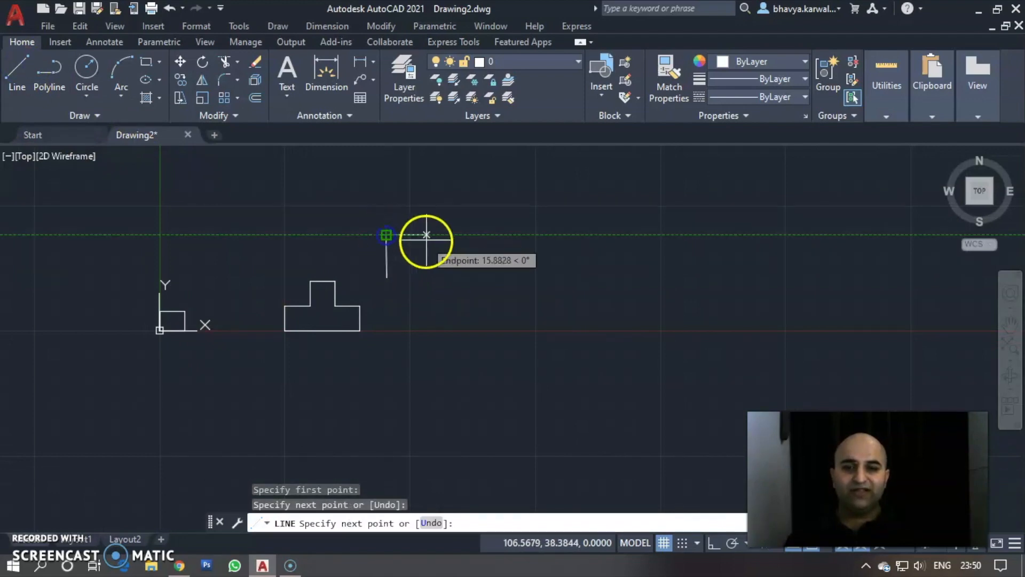
left_click(422, 266)
left_click(441, 220)
left_click(460, 284)
left_click(481, 224)
left_click(500, 284)
left_click(517, 231)
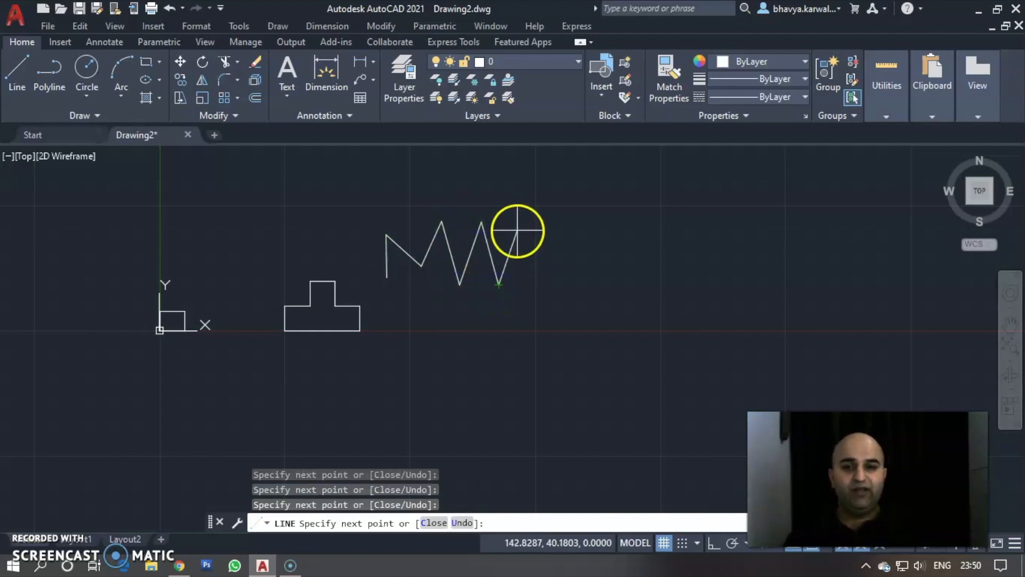
left_click(547, 275)
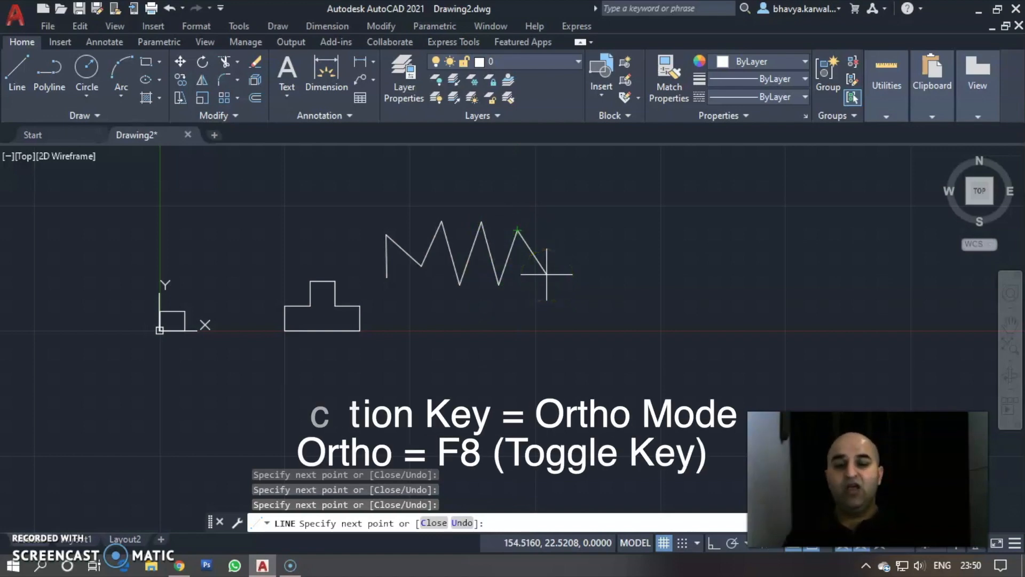
left_click(604, 362)
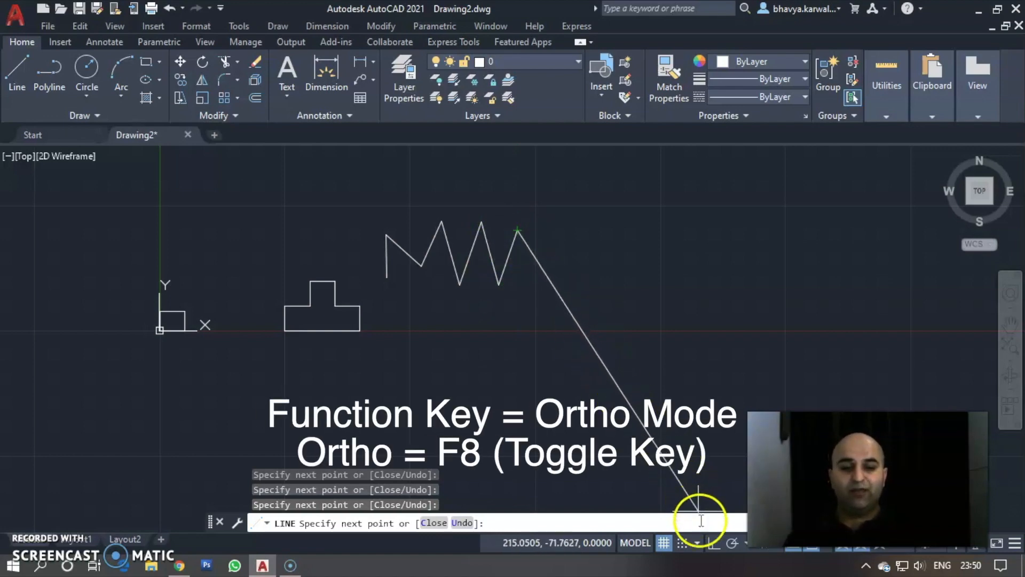
Turn on Ortho mode and extend the zigzag's end with a horizontal line 30 units long to the right.
left_click(712, 545)
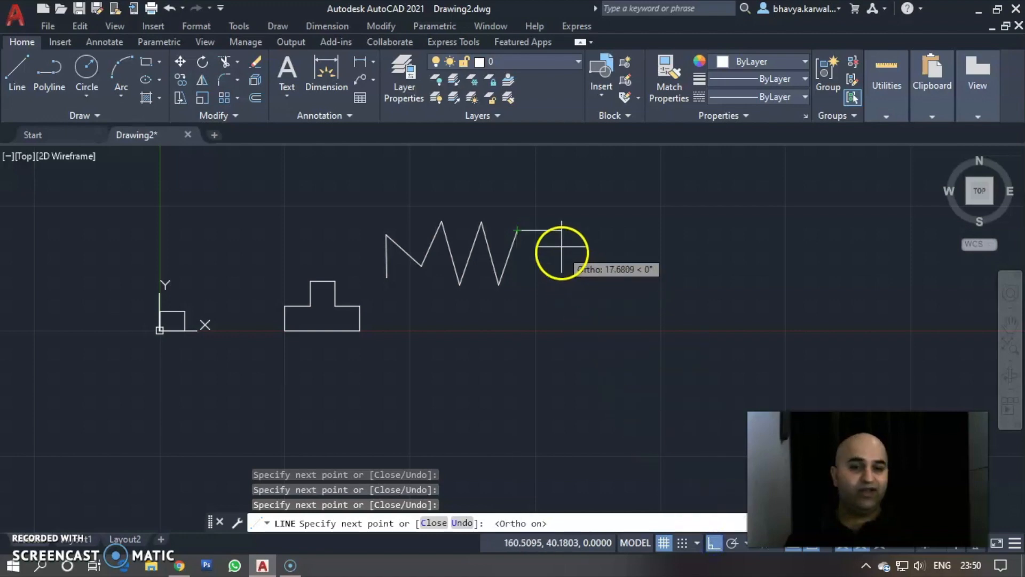
scroll(523, 224, "up", 4)
scroll(593, 262, "down", 4)
scroll(595, 268, "up", 2)
scroll(508, 275, "down", 1)
scroll(499, 303, "up", 1)
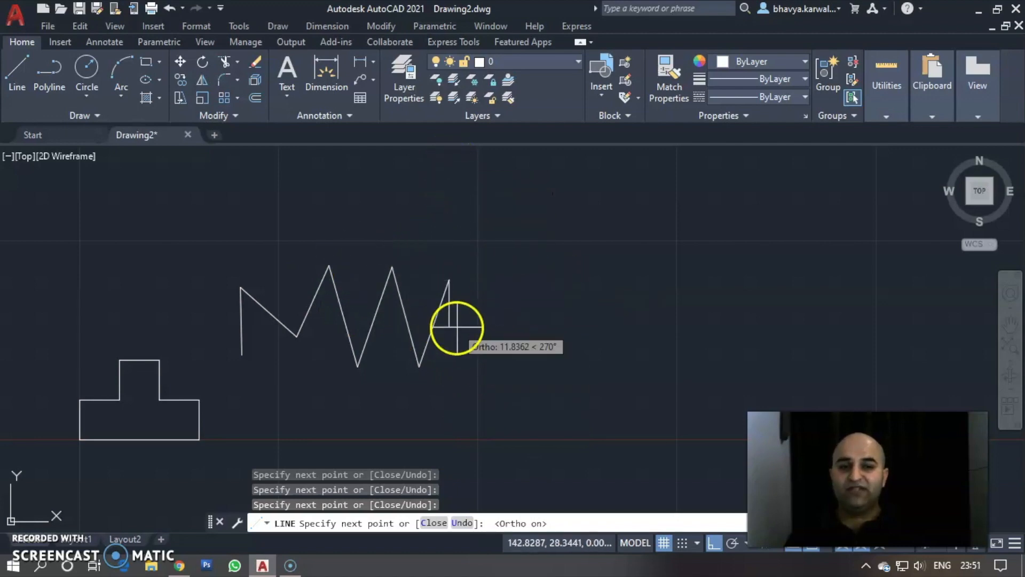
scroll(473, 271, "down", 2)
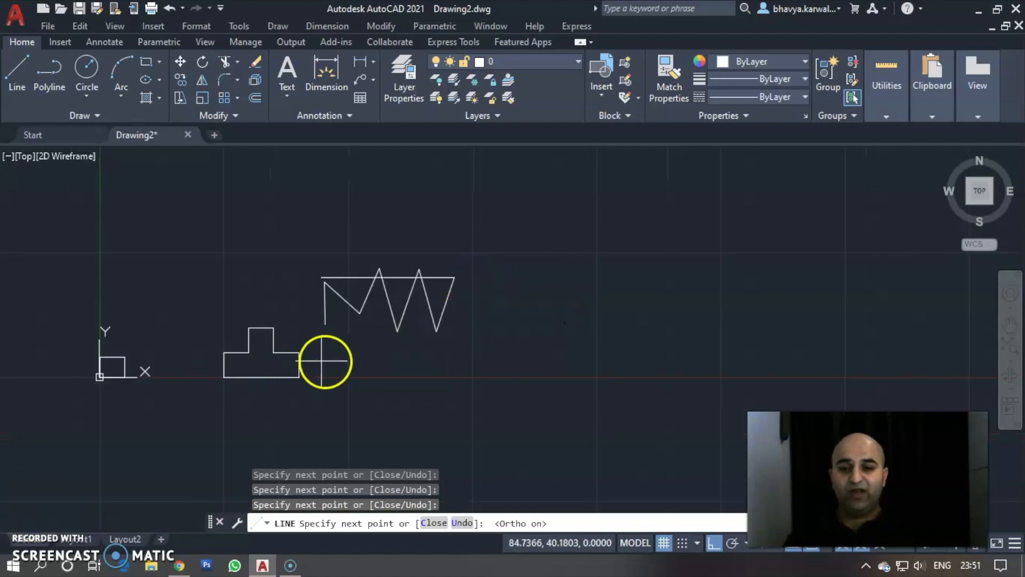
scroll(487, 273, "up", 2)
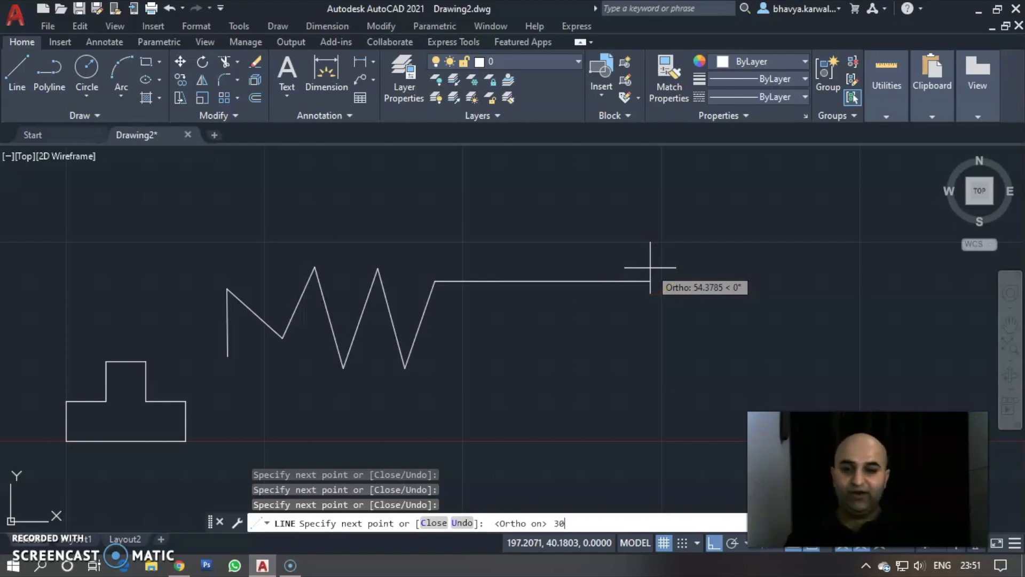
key("Return")
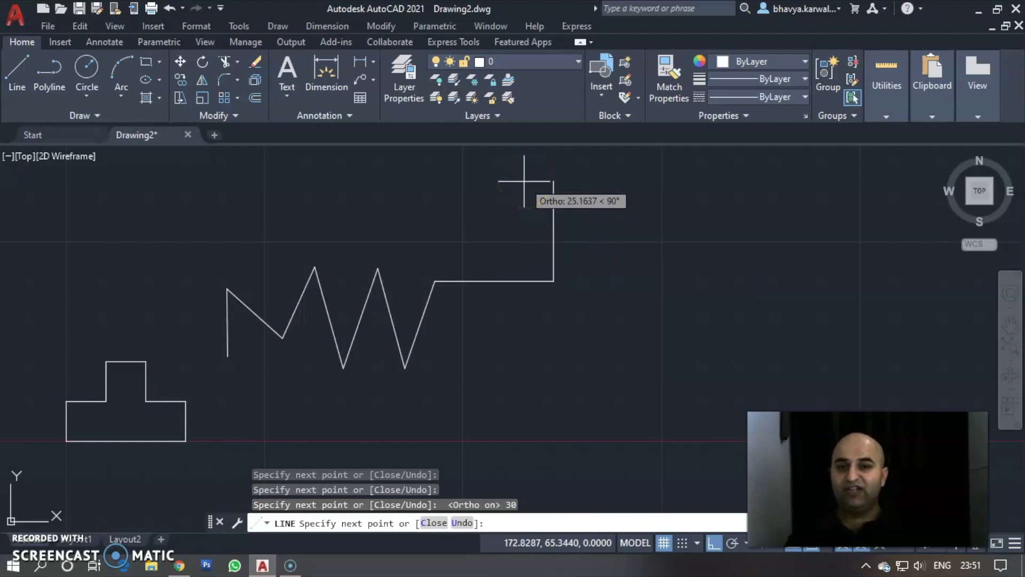
Continue from the 30-unit line with orthogonal segments of 10 units up, 10 units left and 10 units up.
type("10")
key("Return")
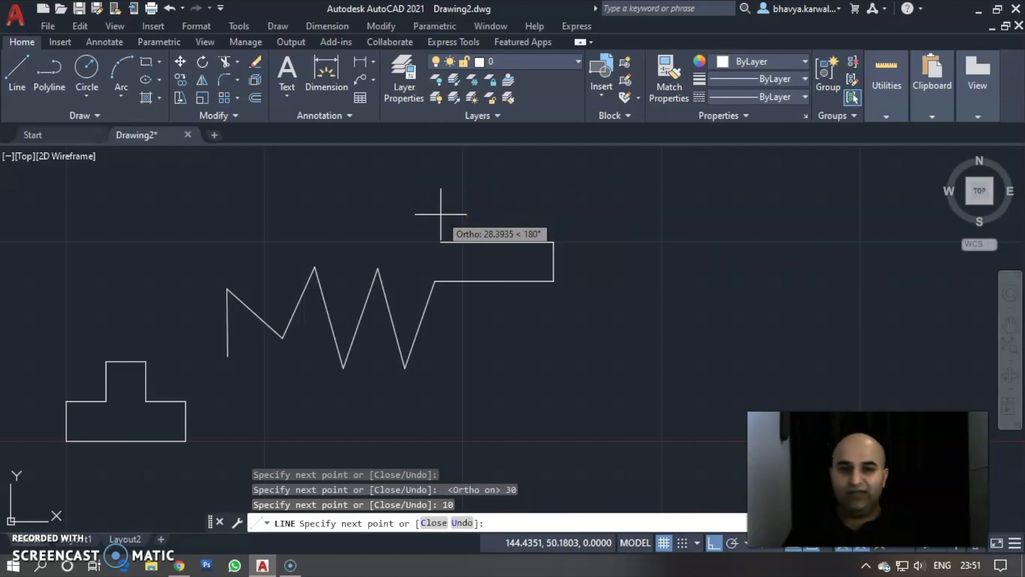
type("10")
key("Return")
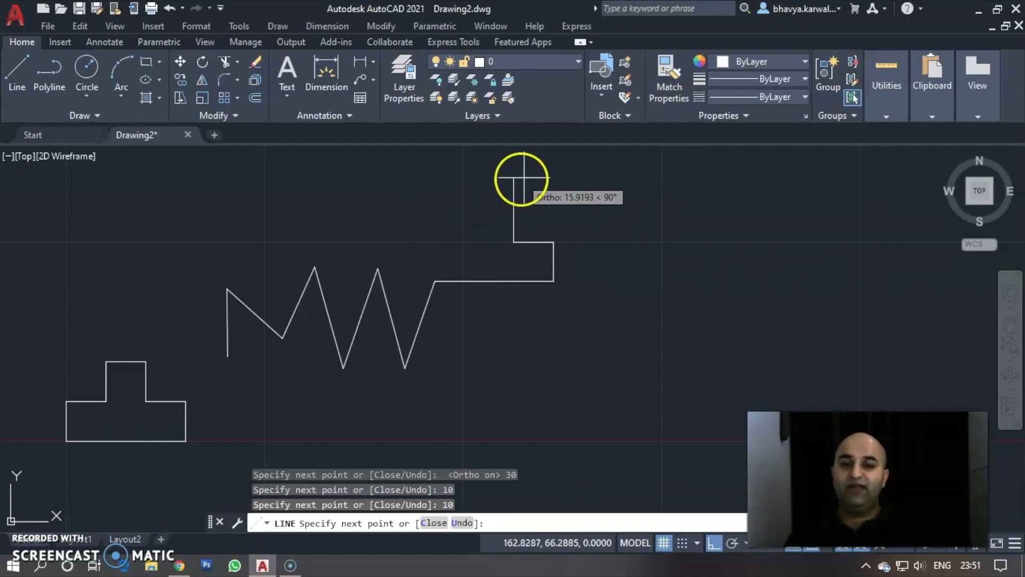
type("10")
key("Return")
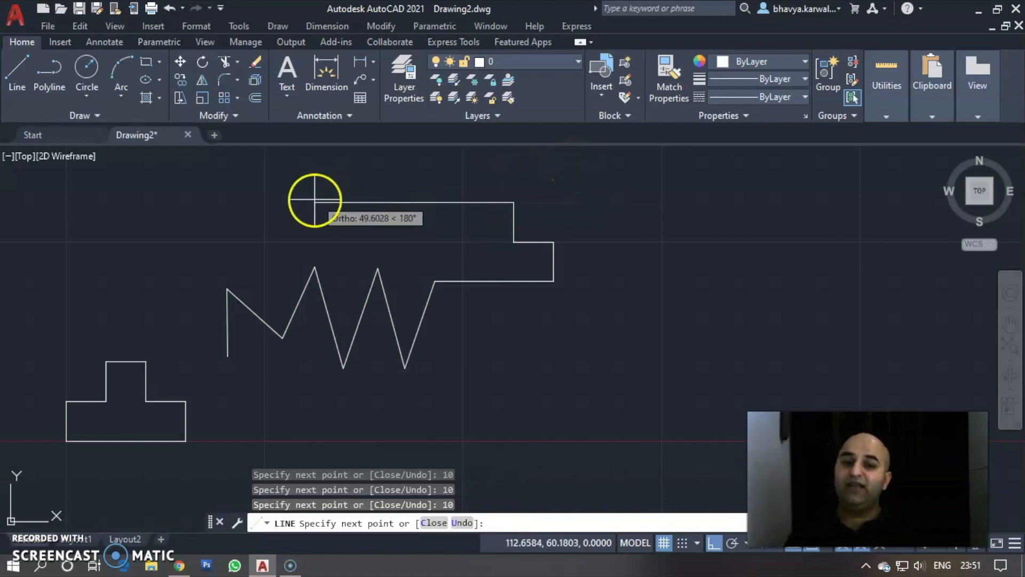
Complete the second stepped outline with 10-unit segments left, down, left and down to its starting corner, and end the Line command.
type("10")
key("Return")
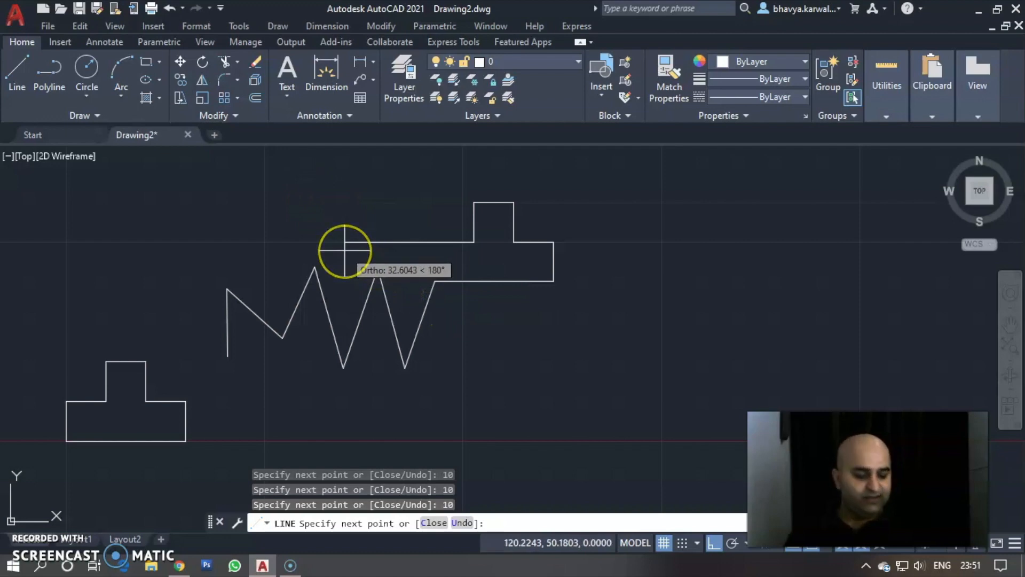
key("Return")
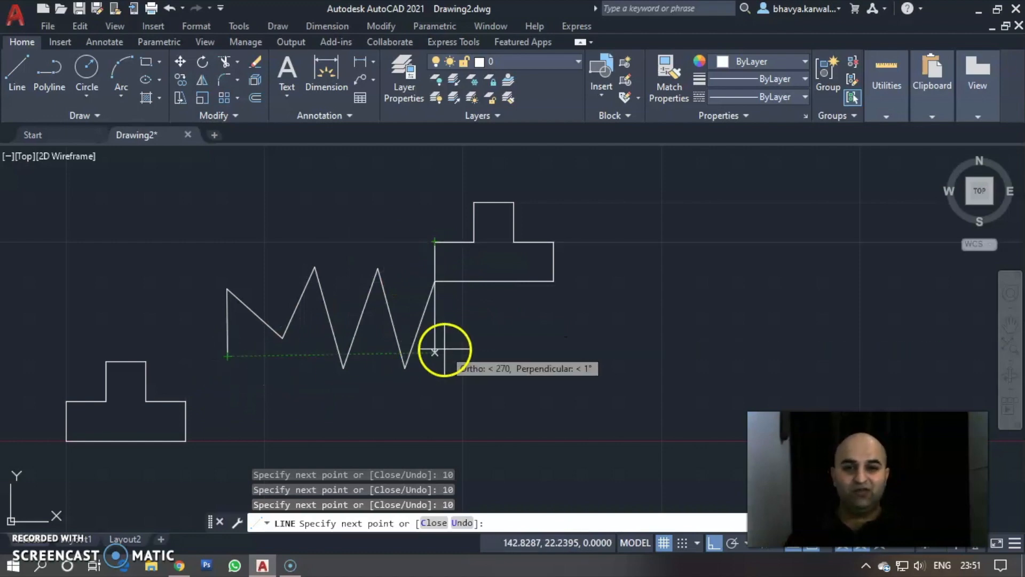
key("Return")
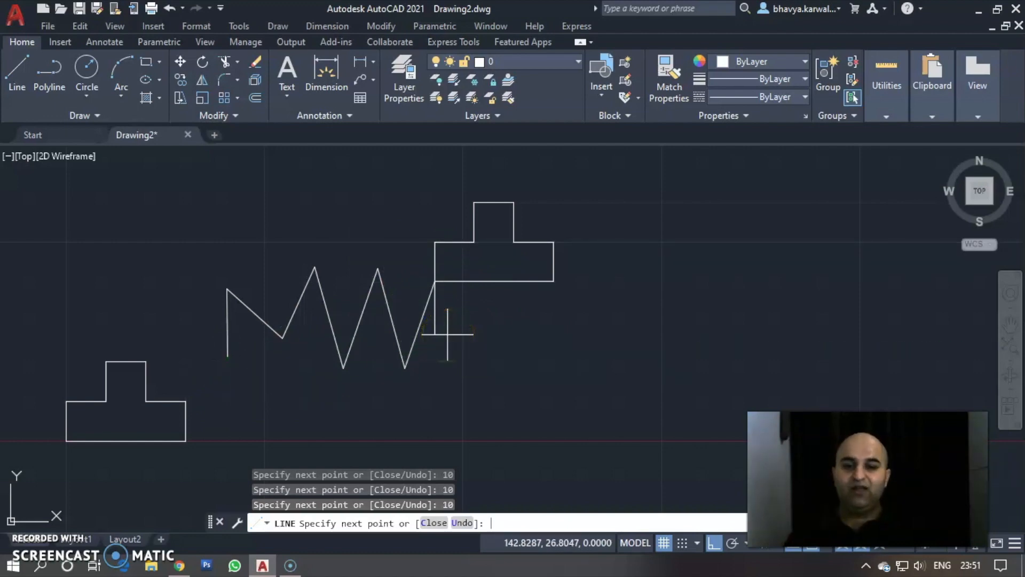
key("Escape")
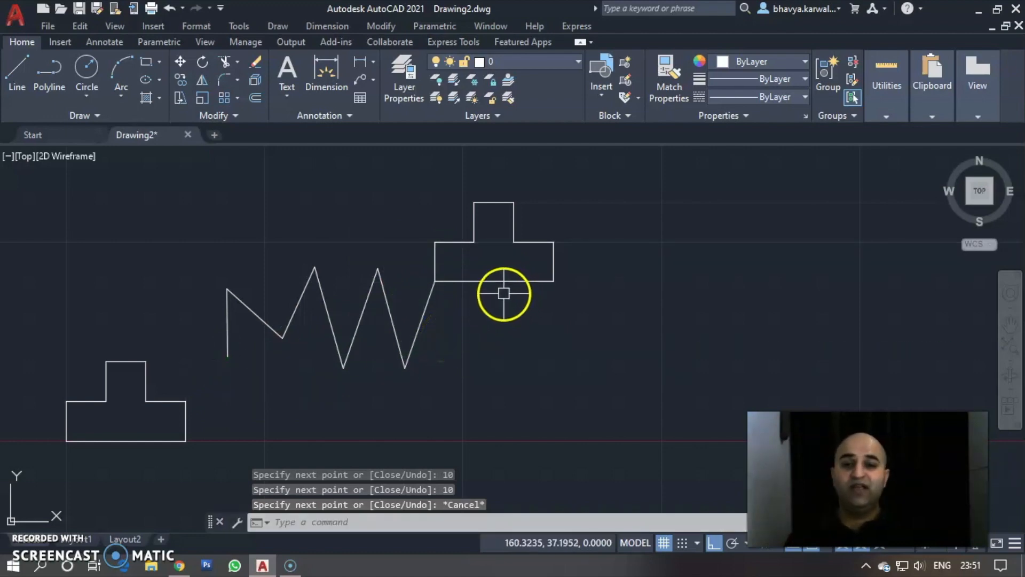
Draw a freehand zigzag of six connected line segments above the existing shapes with Ortho mode off, and end the Line command.
scroll(504, 289, "down", 2)
mouse_move(399, 295)
middle_mouse_down()
mouse_move(409, 314)
mouse_move(395, 293)
middle_mouse_up()
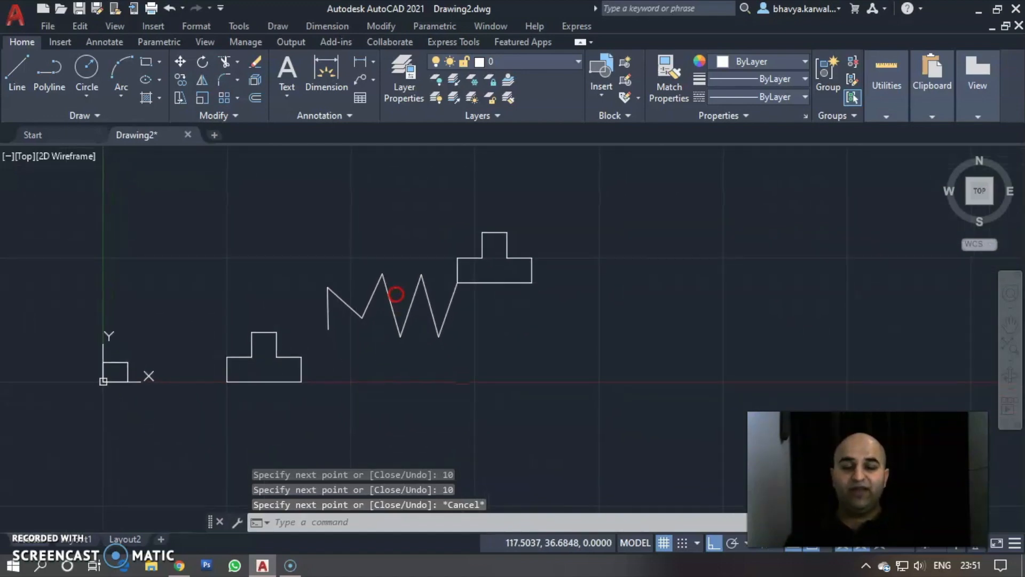
mouse_move(329, 238)
middle_mouse_down()
mouse_move(408, 307)
mouse_move(403, 294)
middle_mouse_up()
type("l")
key("Return")
left_click(303, 258)
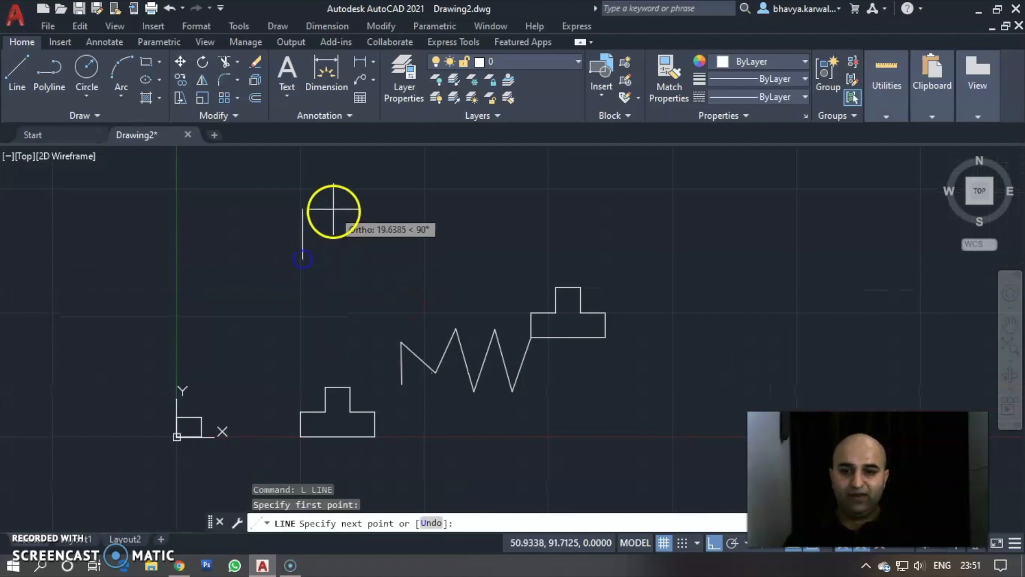
key("F8")
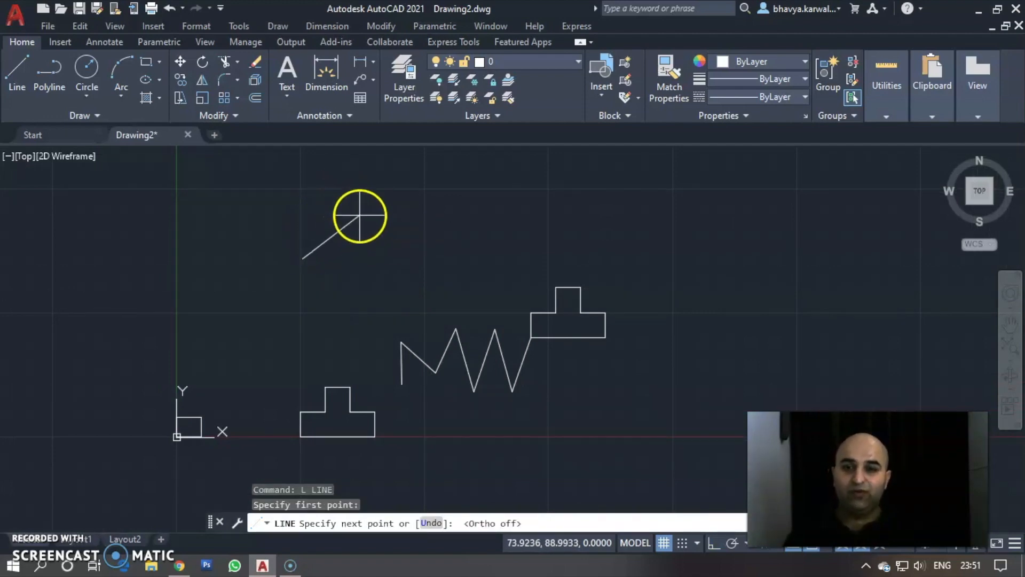
left_click(348, 203)
left_click(373, 261)
left_click(404, 201)
left_click(447, 261)
left_click(470, 207)
left_click(503, 259)
key("Escape")
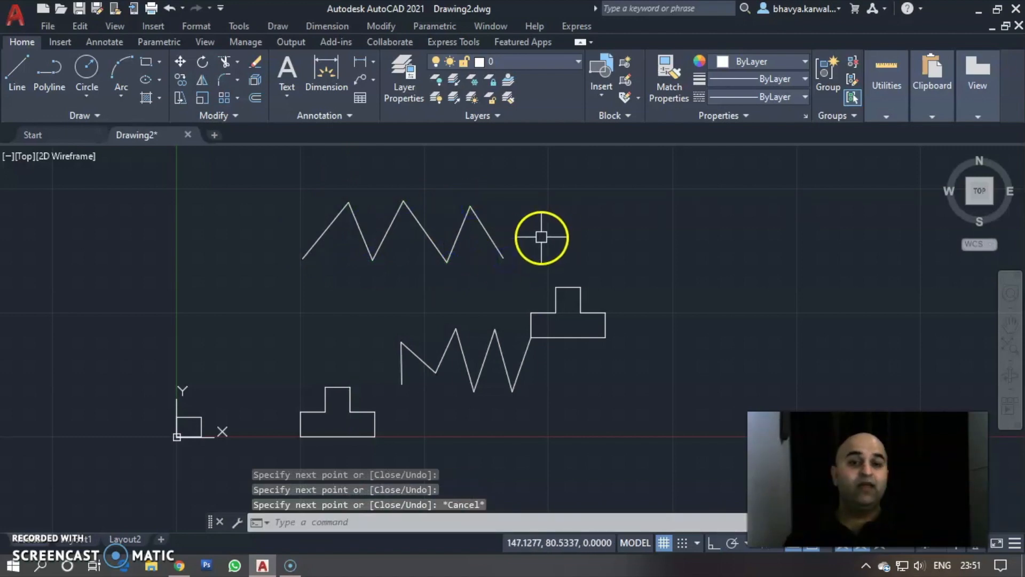
middle_click_drag(568, 241, 393, 252)
type("l")
key("Return")
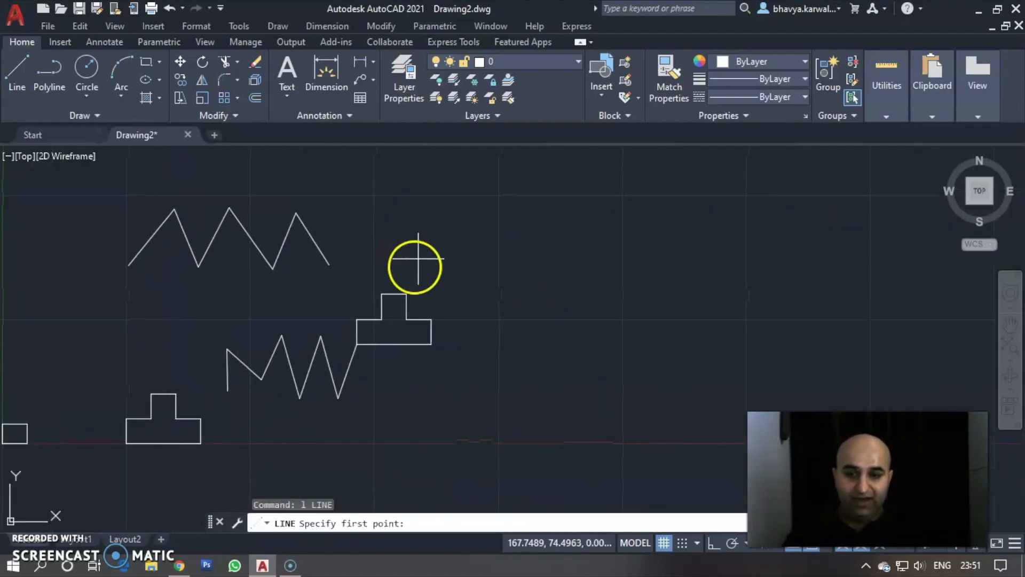
middle_click_drag(270, 293, 533, 268)
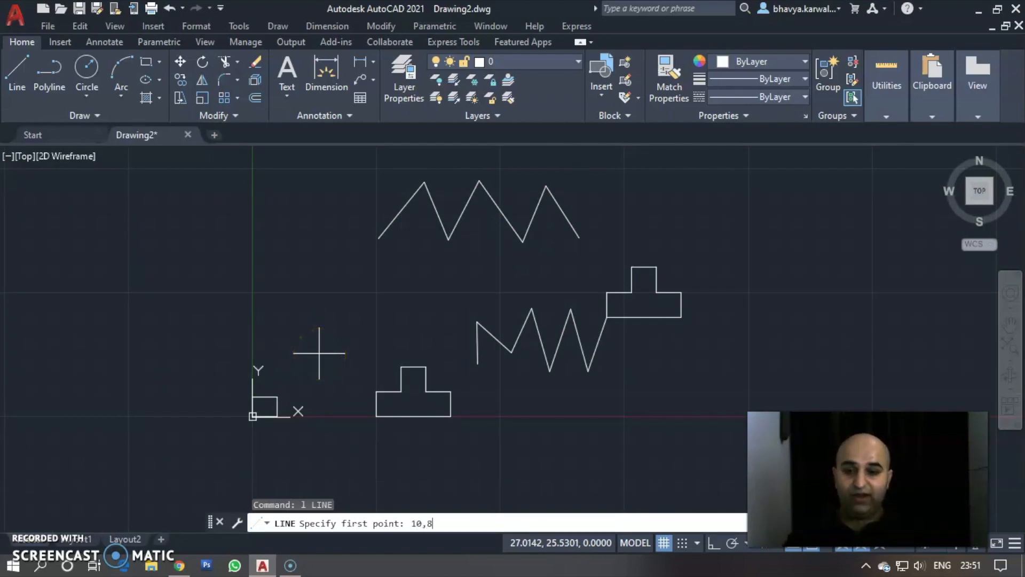
key("Return")
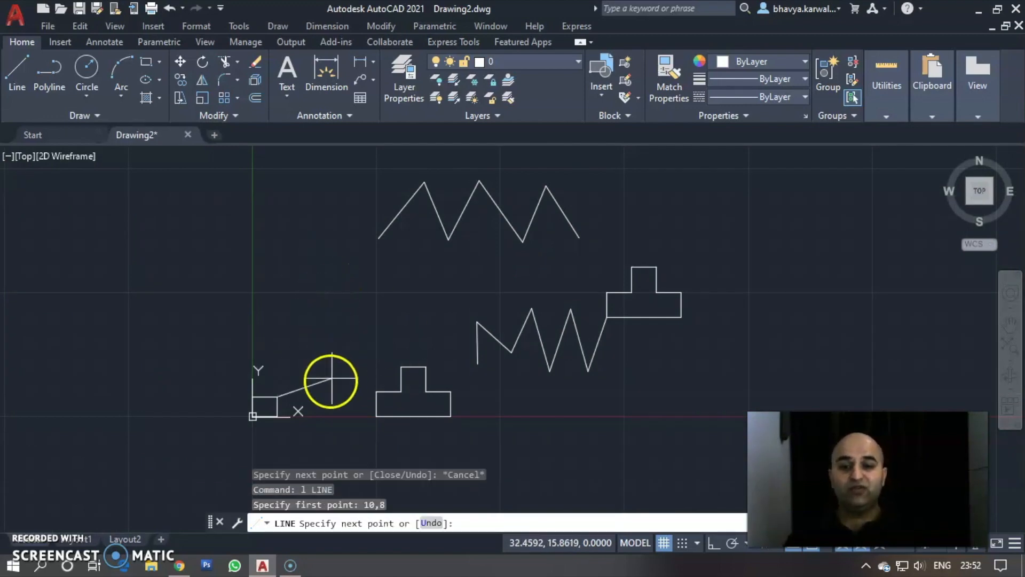
key("Escape")
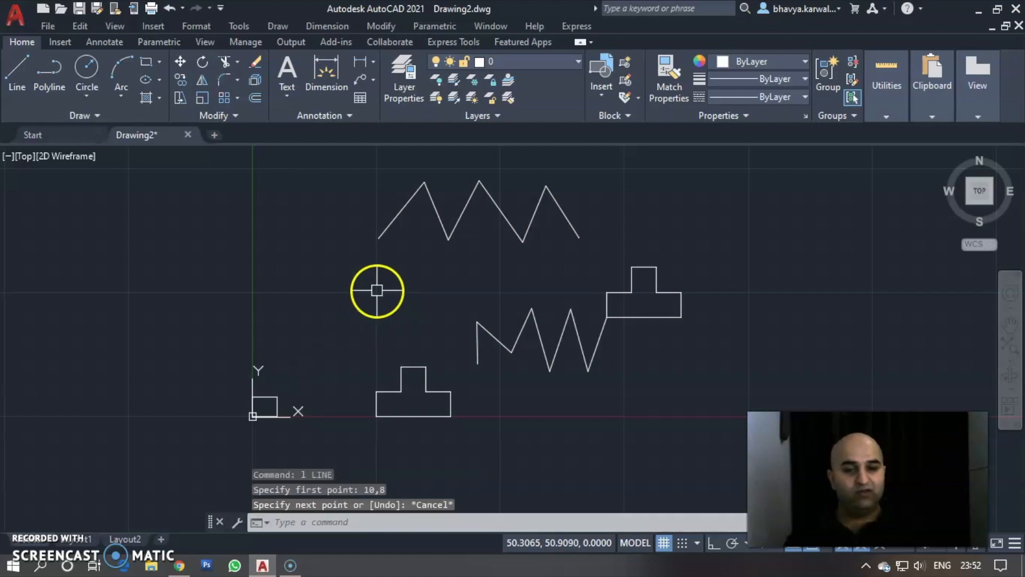
Draw a closed rectangle 10 units wide and 8 units high above the origin rectangle, using Ortho mode and direct distances.
key("F8")
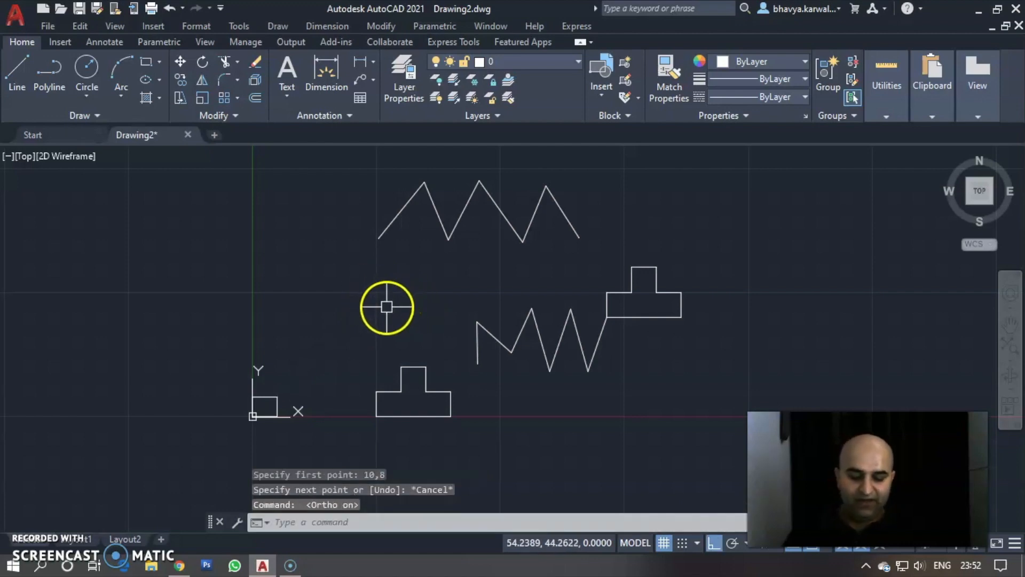
type("L")
key("Return")
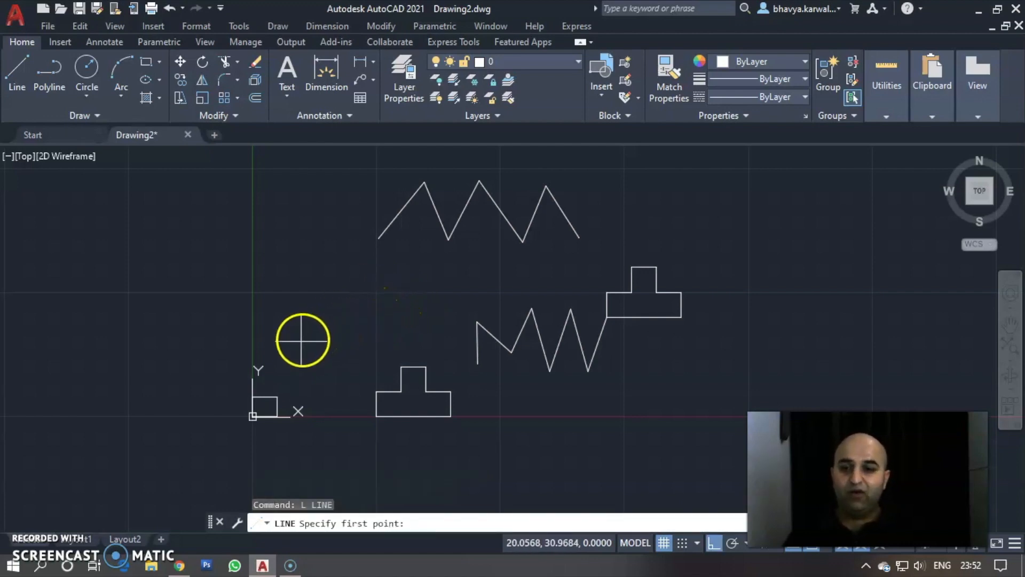
left_click(298, 344)
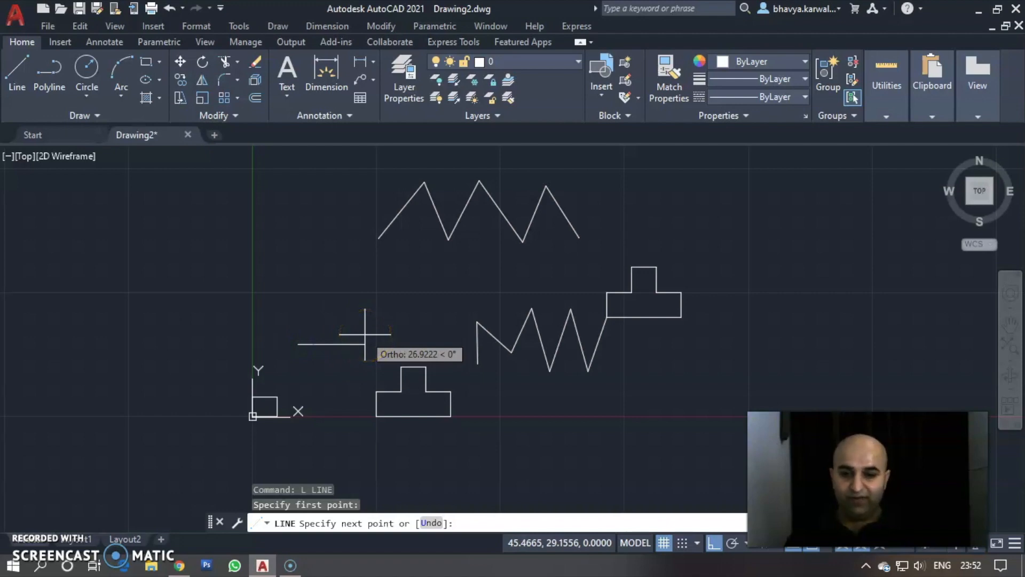
type("10")
key("Return")
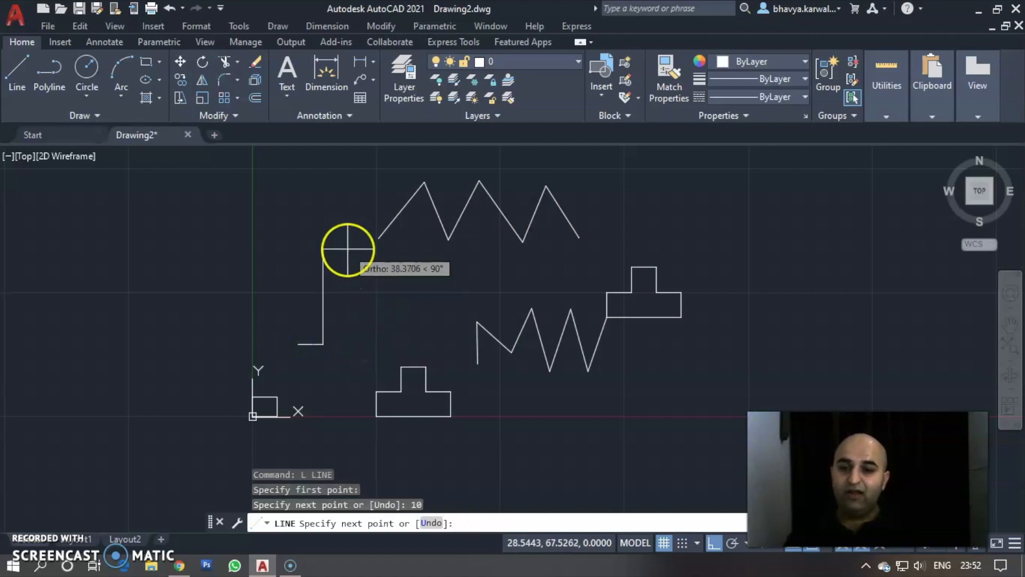
type("8")
key("Return")
type("10")
key("Return")
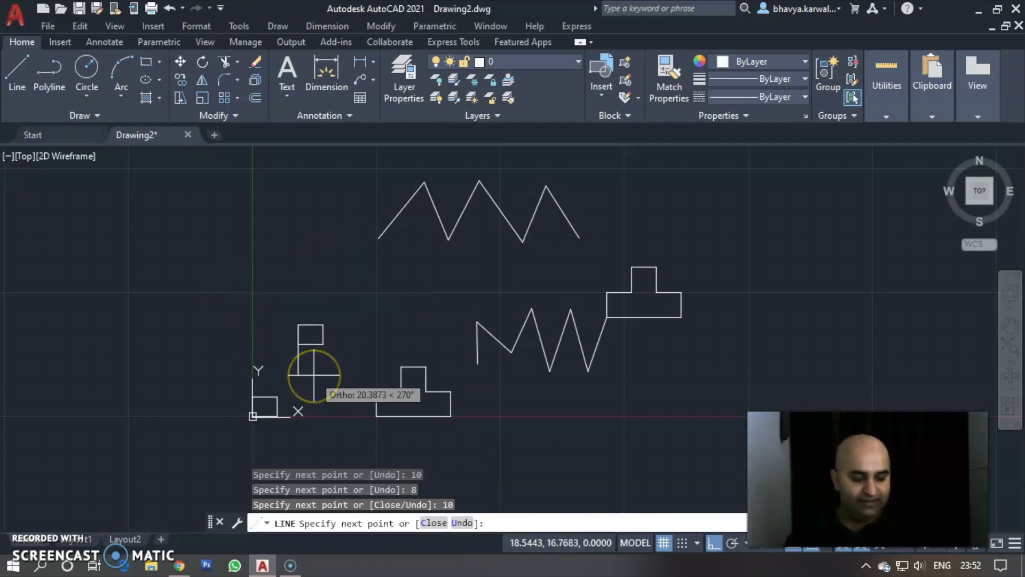
key("Escape")
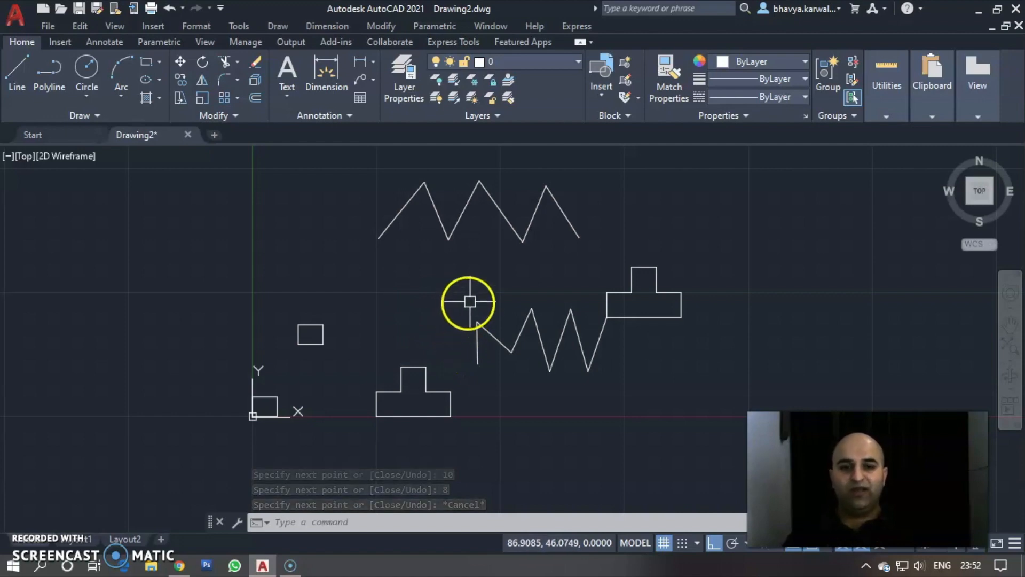
mouse_move(521, 290)
middle_mouse_down()
mouse_move(435, 302)
mouse_move(436, 288)
mouse_move(445, 296)
middle_mouse_up()
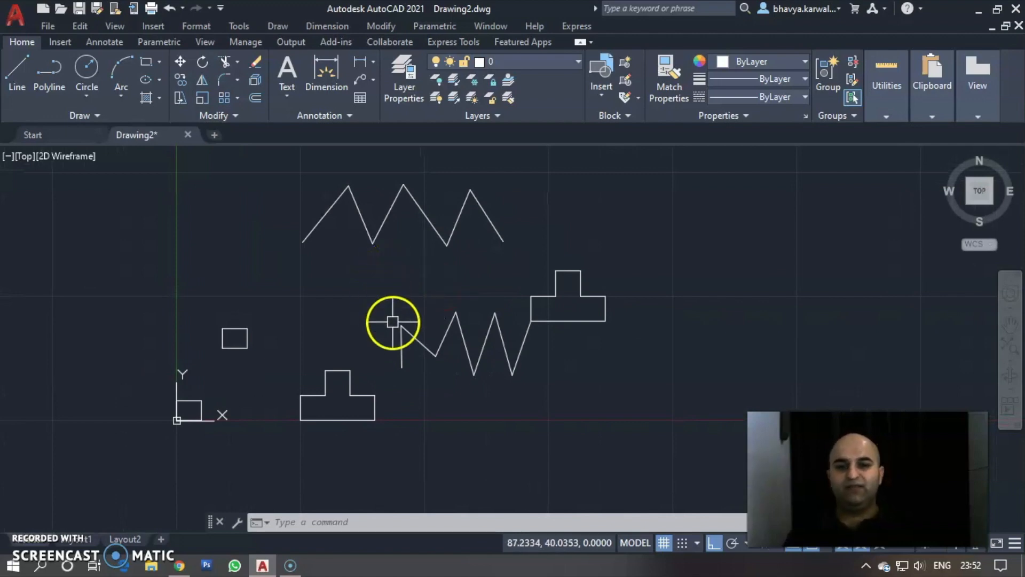
left_click(395, 269)
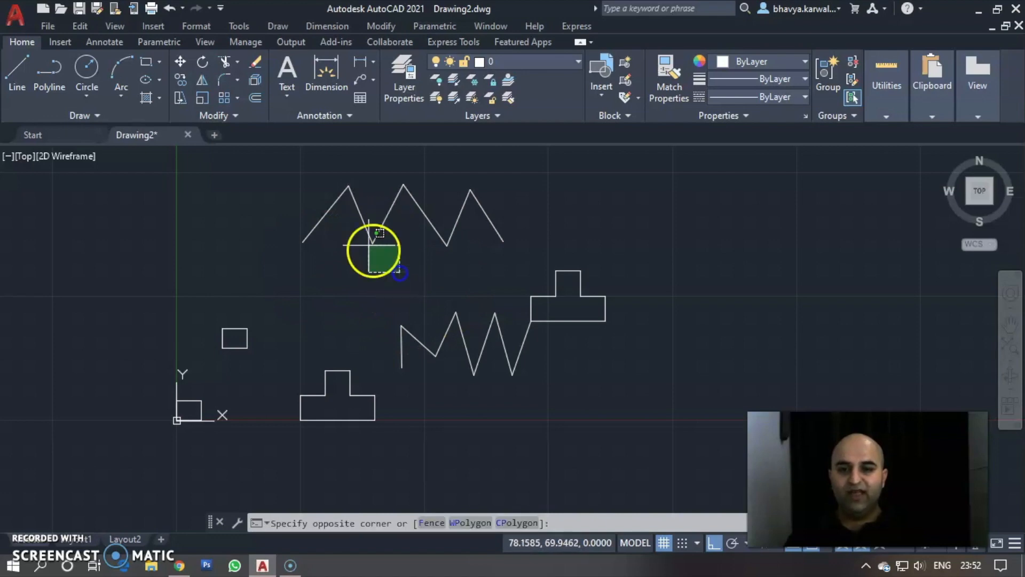
left_click(356, 233)
key("Escape")
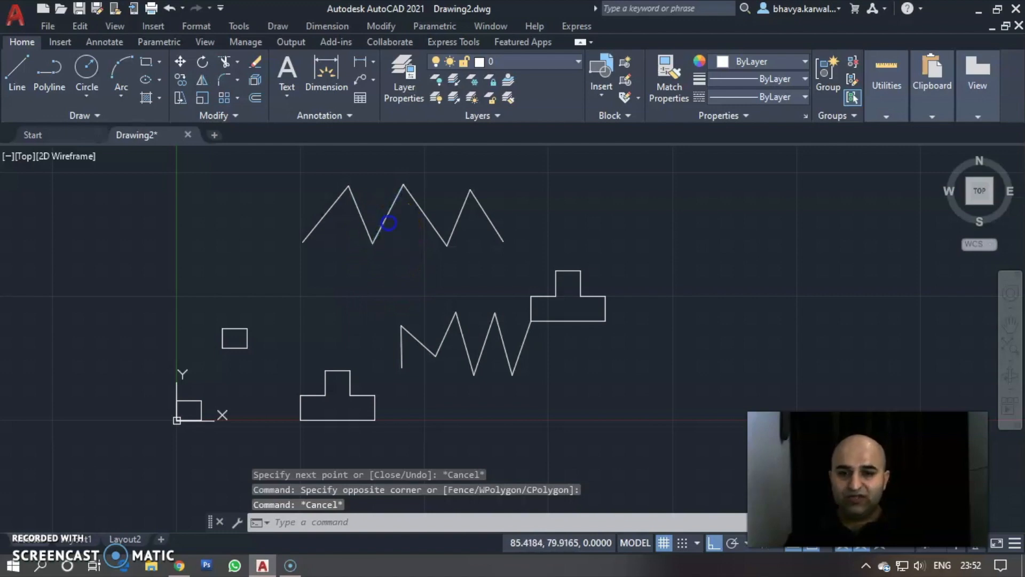
Erase the second and third segments of the upper zigzag, which form its first V.
left_click(385, 227)
left_click(361, 217)
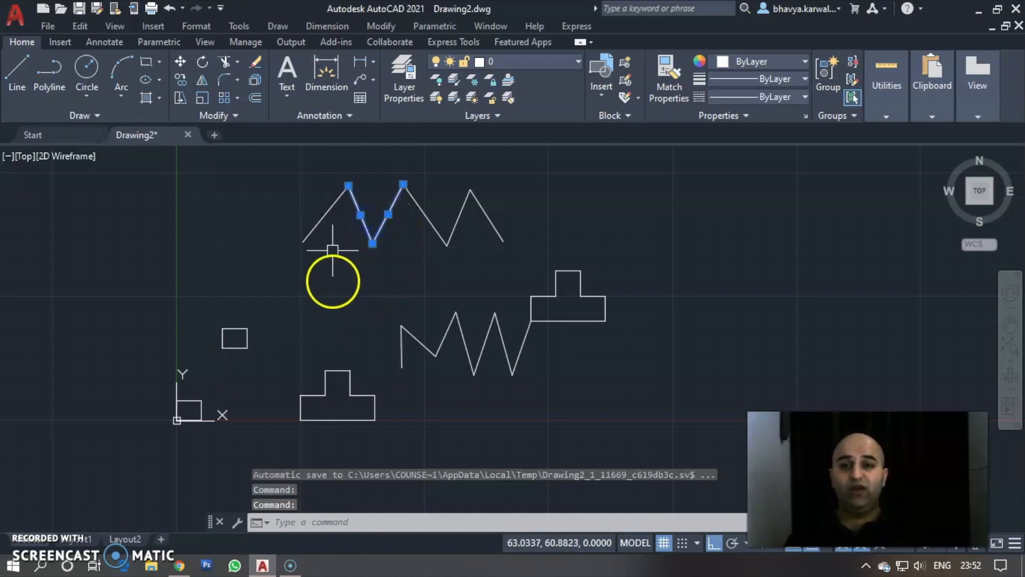
left_click(373, 25)
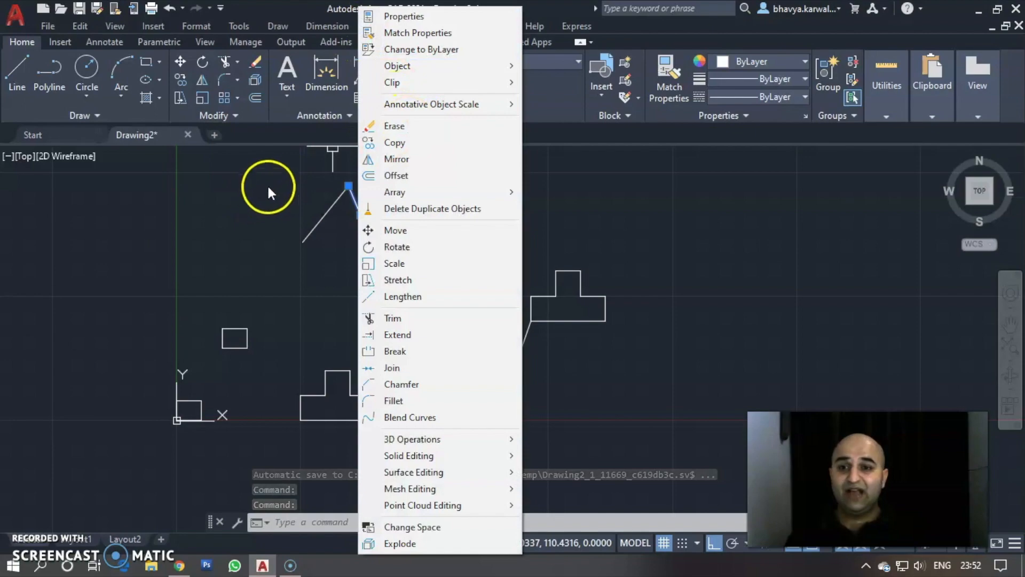
left_click(266, 186)
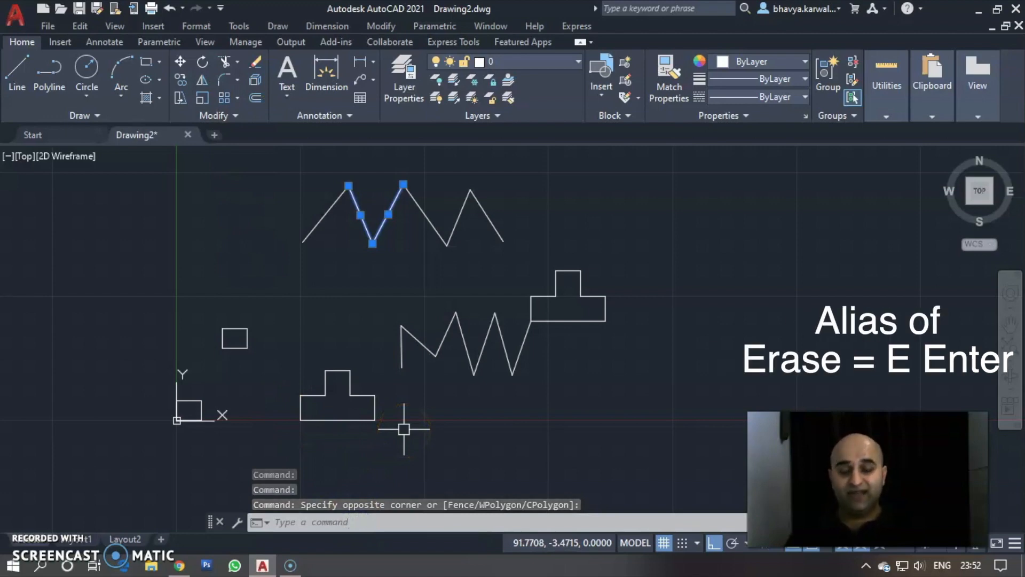
type("E")
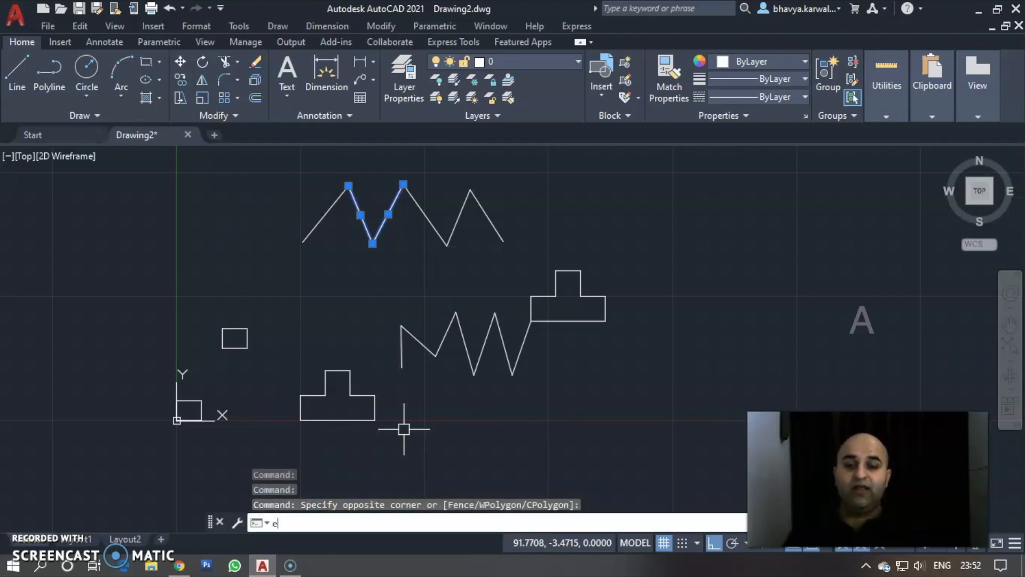
key("Return")
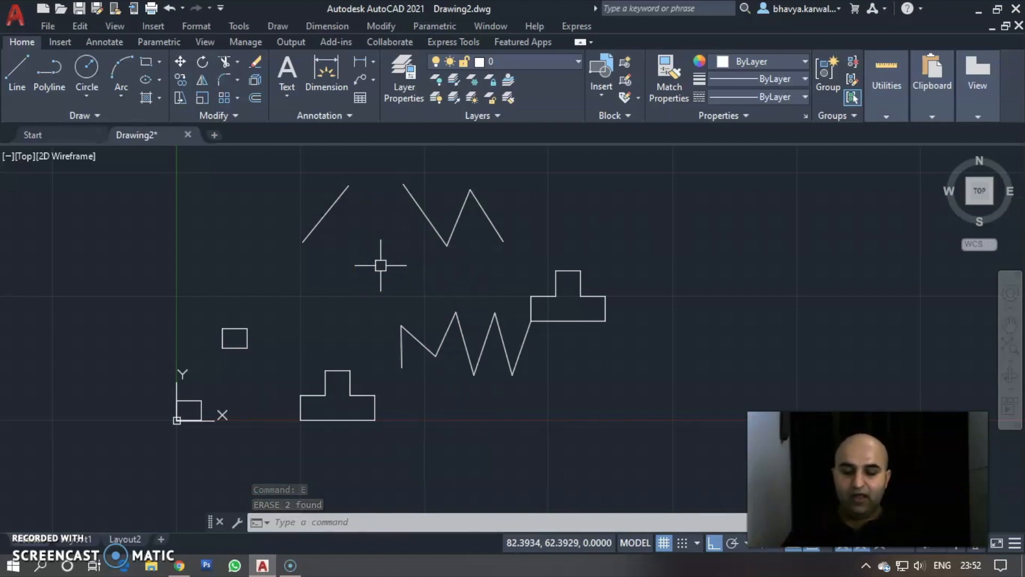
Erase the four remaining segments of the upper zigzag and all seven segments of the lower zigzag.
key("Return")
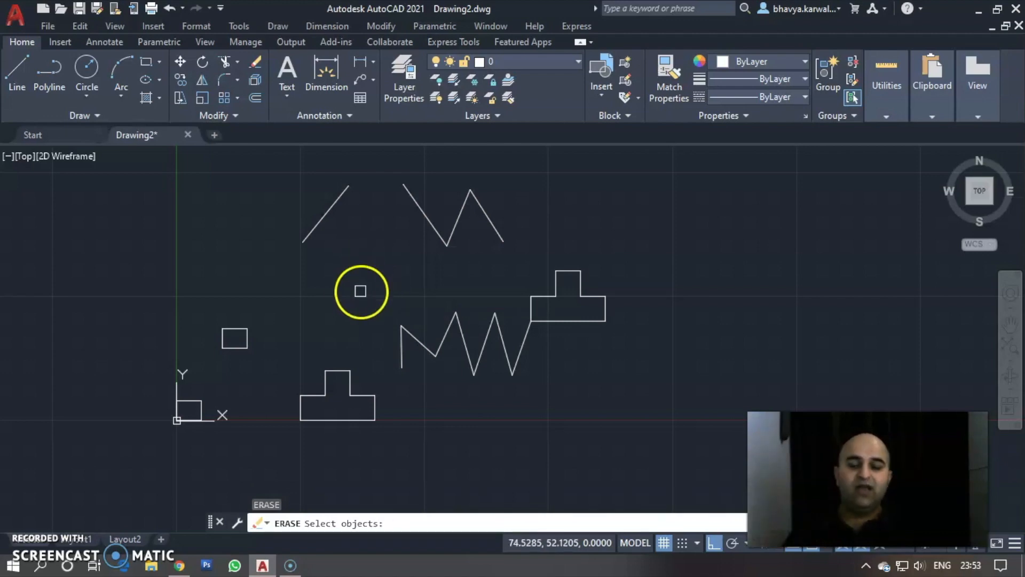
left_click(326, 218)
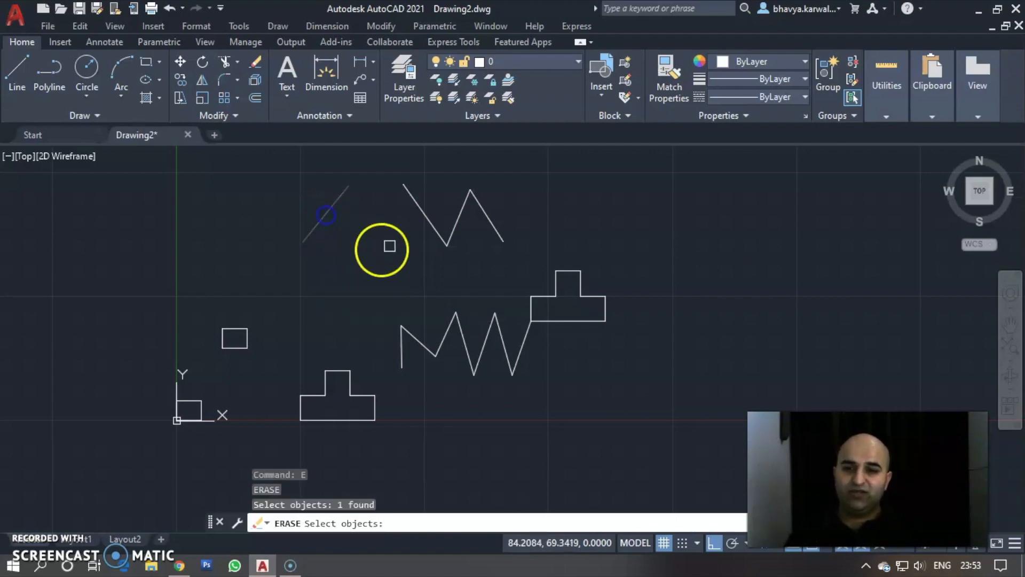
left_click(415, 208)
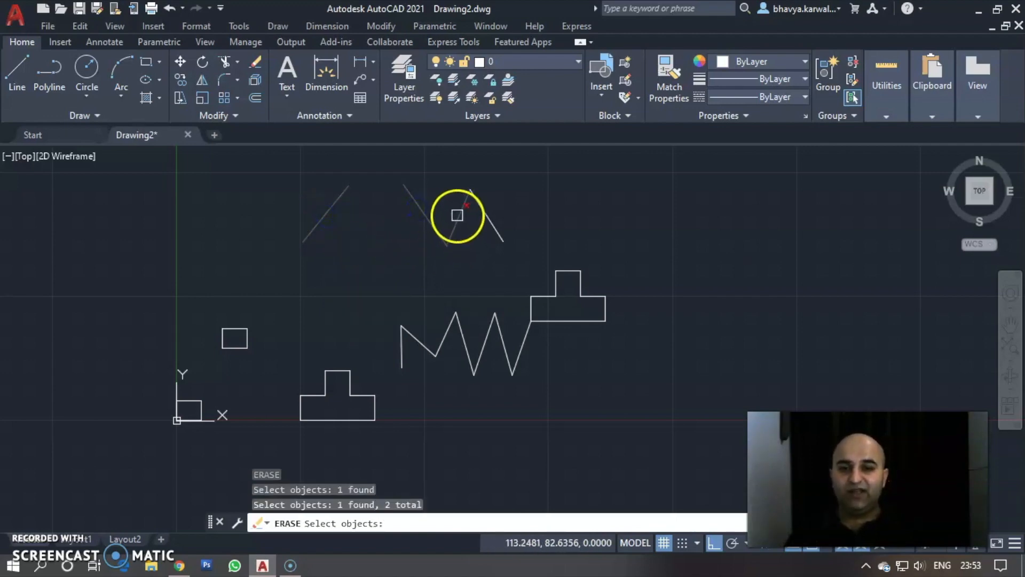
left_click(458, 217)
left_click(487, 218)
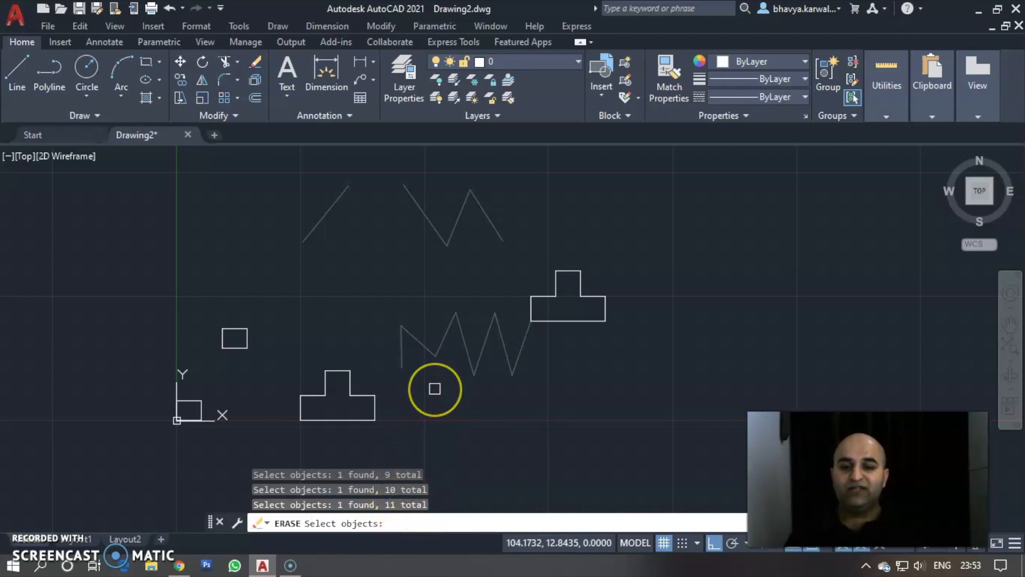
key("Return")
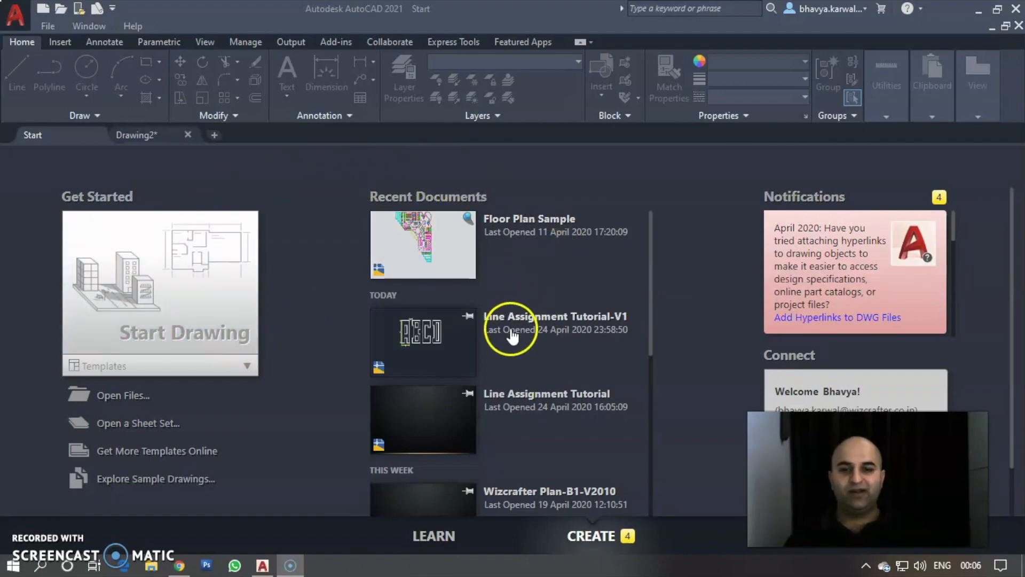
Open the recent drawing Line Assignment Tutorial-V1 and examine the dimensioned ABCD letter outlines.
left_click(576, 318)
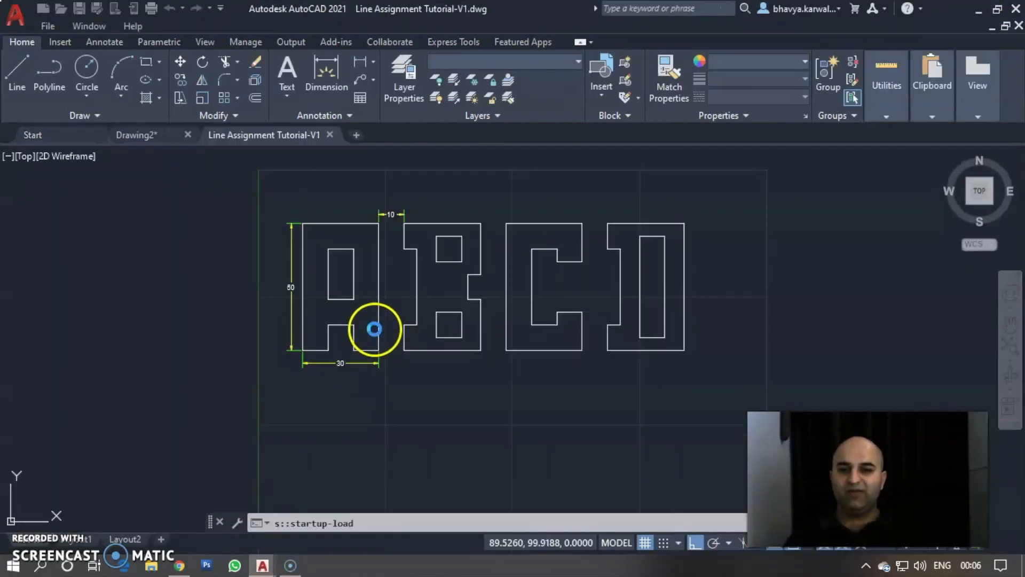
middle_click_drag(436, 299, 432, 259)
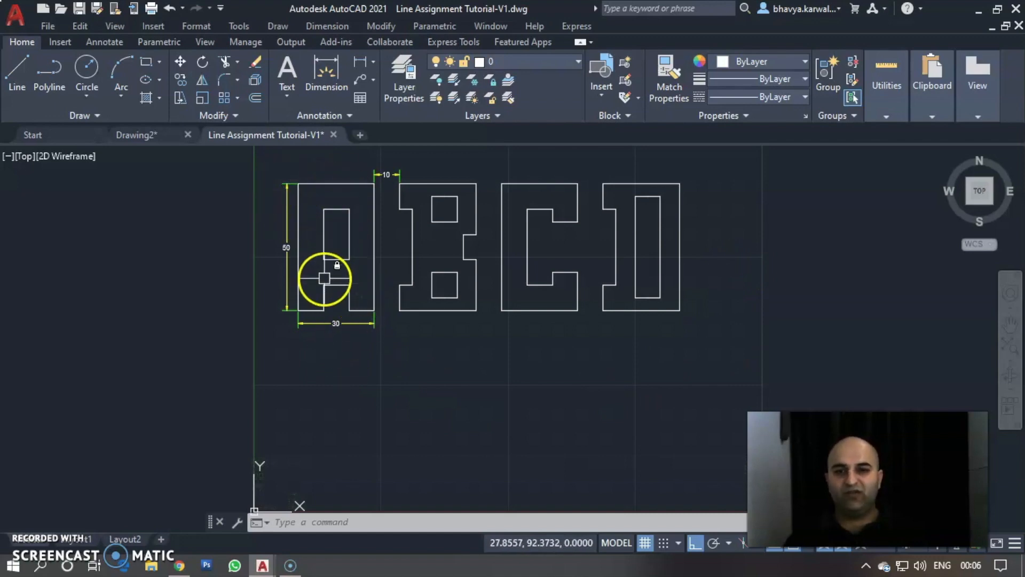
scroll(327, 277, "up", 2)
middle_click_drag(327, 279, 328, 385)
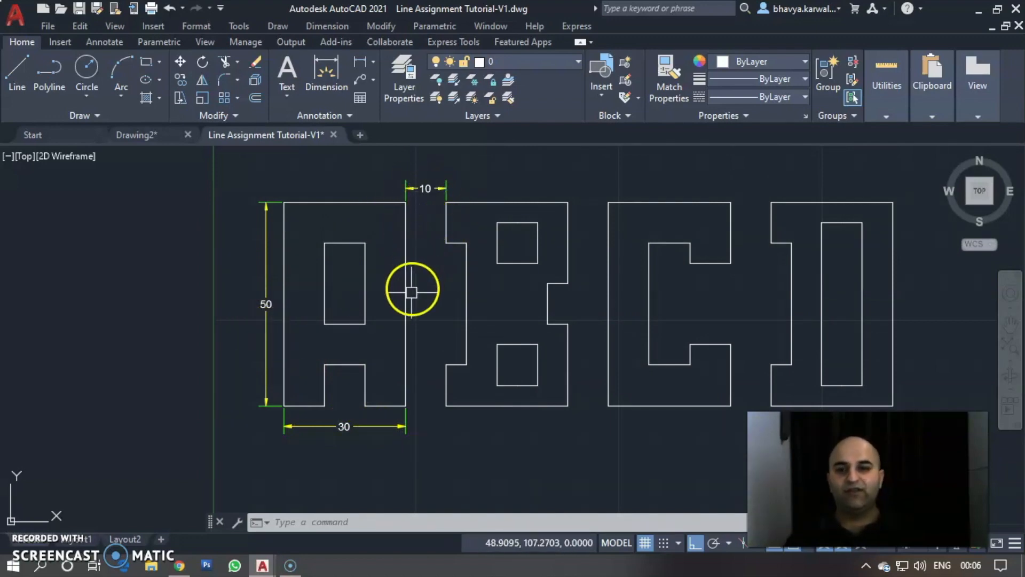
middle_click_drag(503, 332, 453, 255)
scroll(457, 273, "down", 2)
middle_click_drag(465, 312, 455, 292)
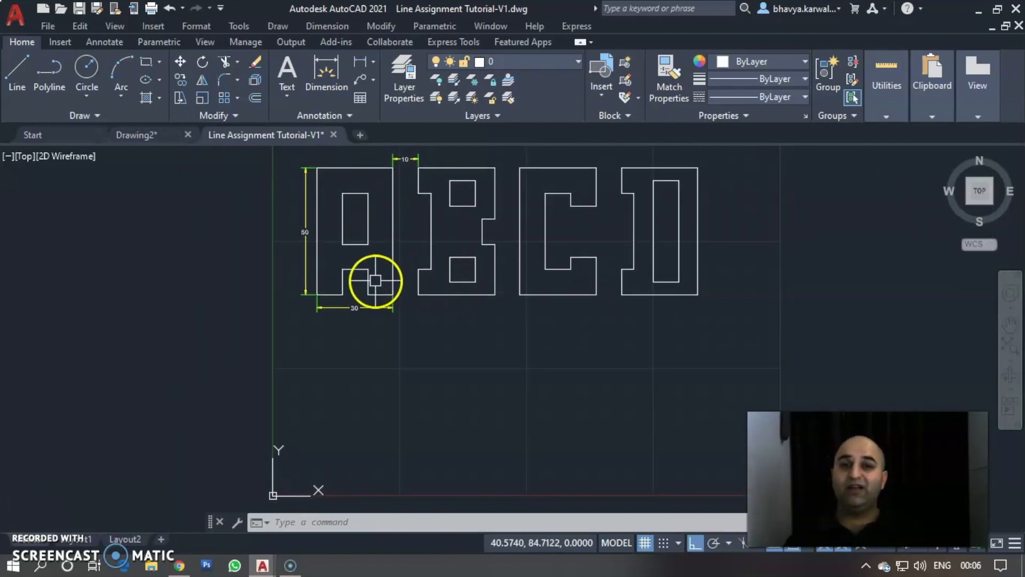
left_click(19, 69)
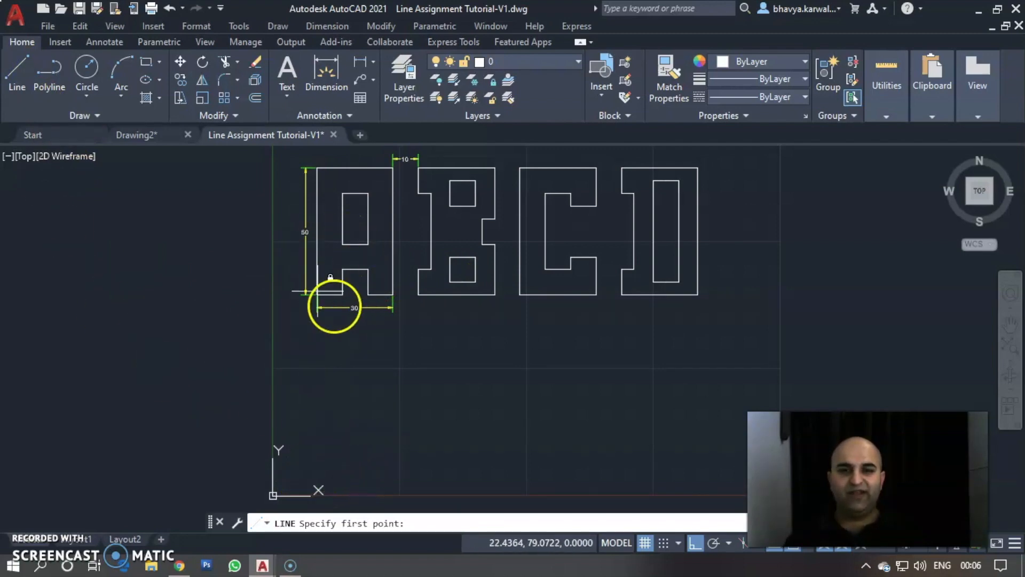
left_click(314, 469)
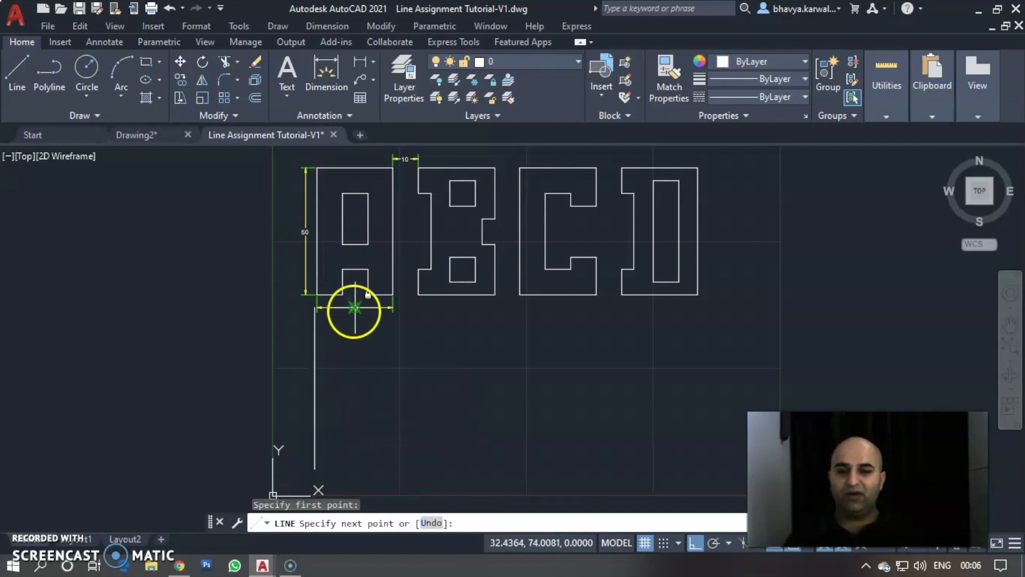
key("Escape")
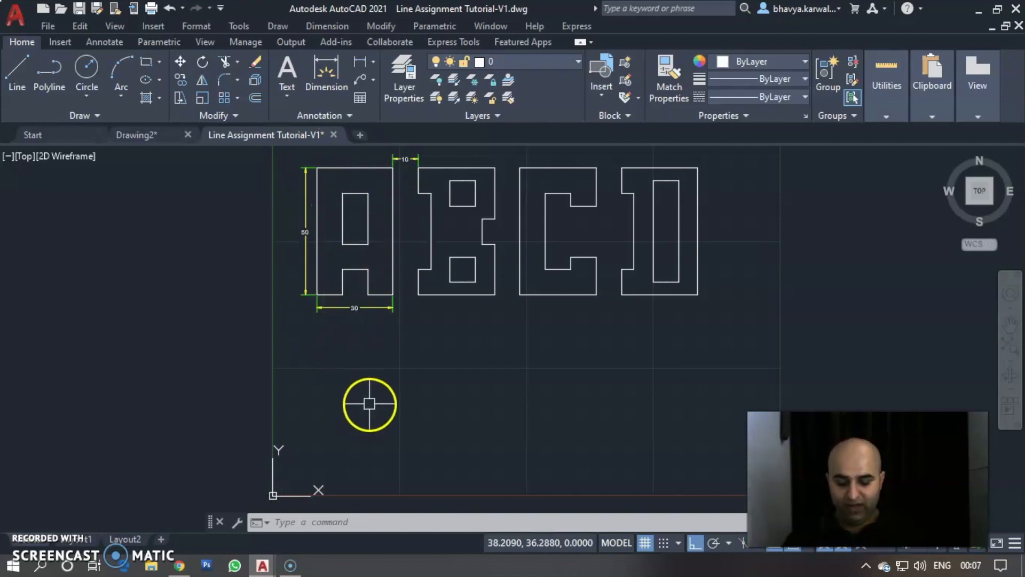
Start the A outline below the reference letters, drawing its base with Line: 10 right, 10 up, 10 right, 10 down, 10 right.
type("l")
key("Return")
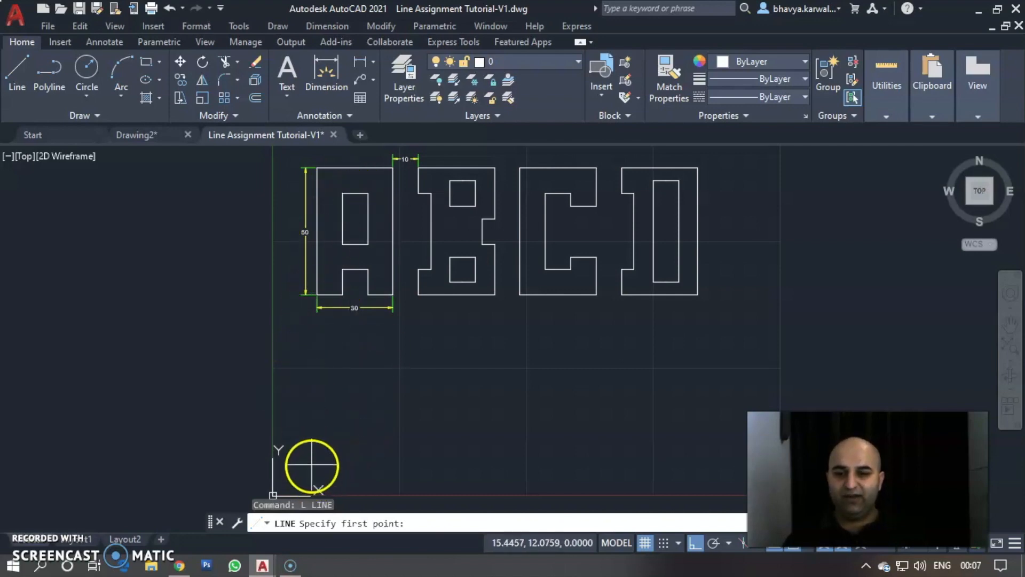
left_click(309, 458)
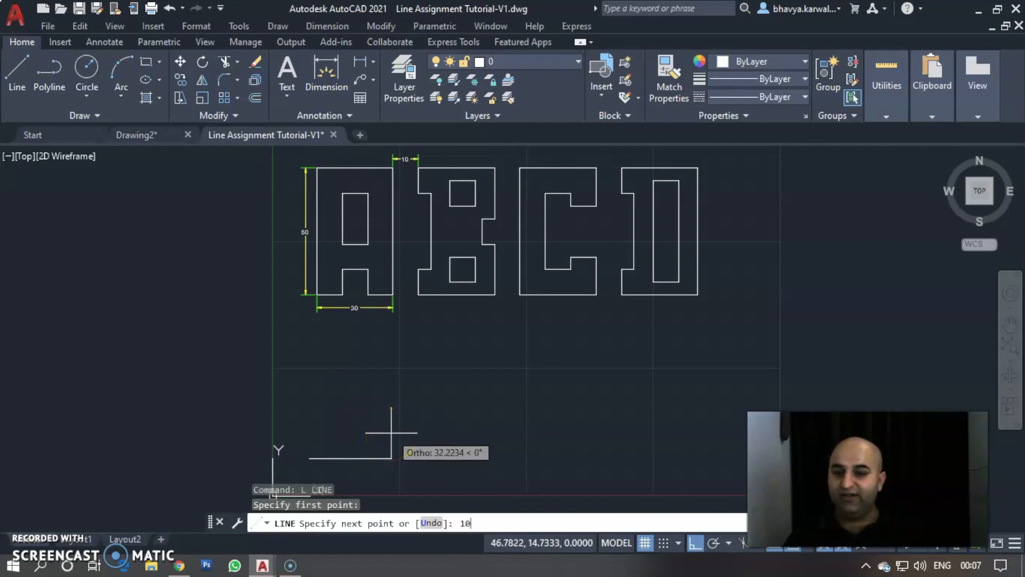
key("Return")
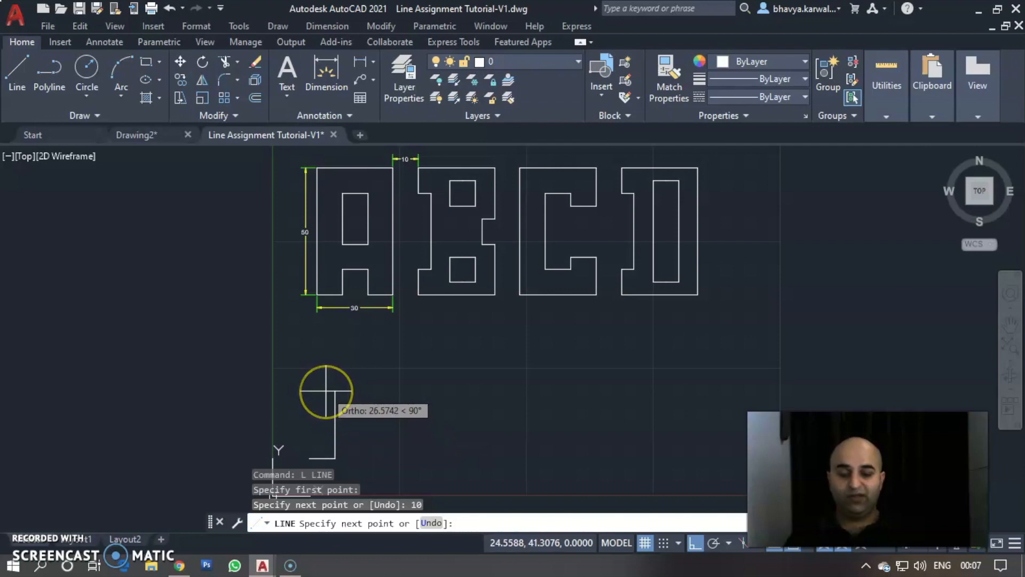
type("10")
key("Return")
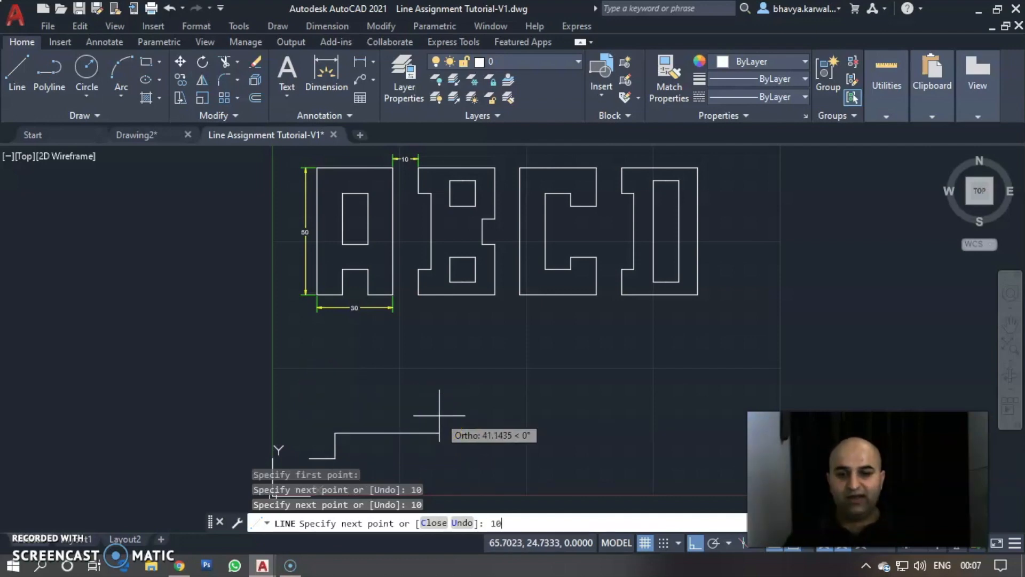
type("10")
key("Return")
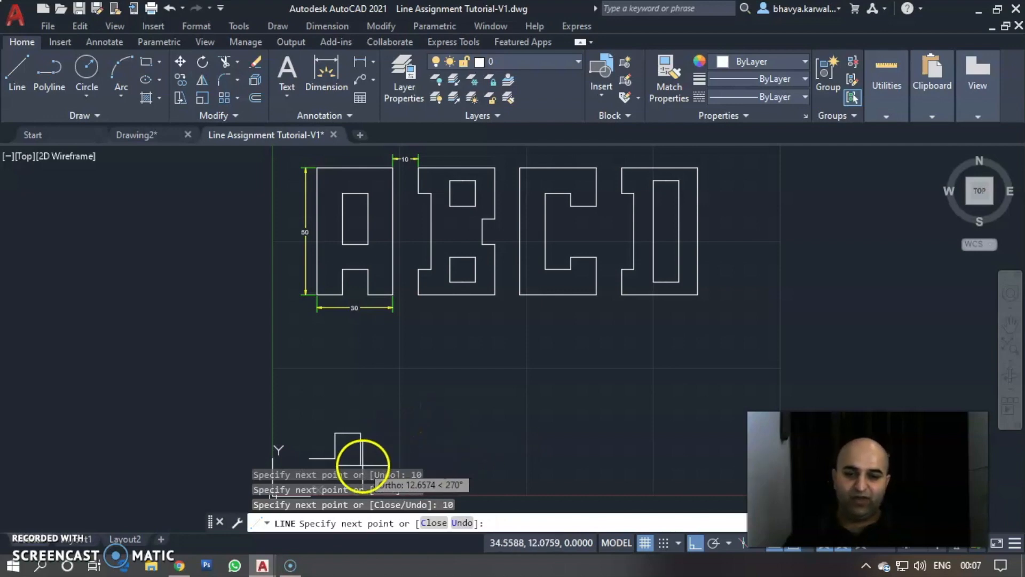
type("10")
key("Return")
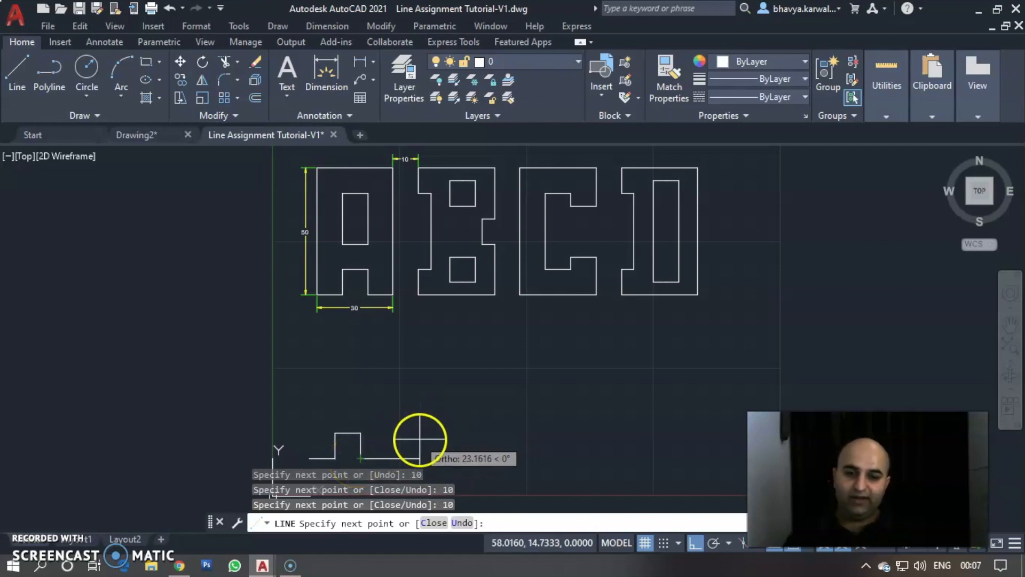
type("10")
key("Return")
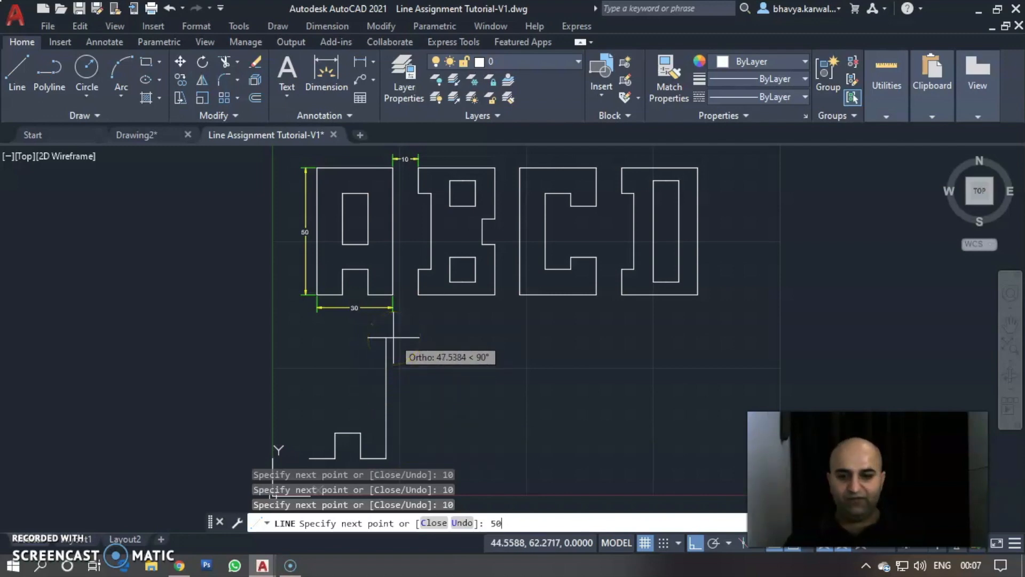
Complete the A outline with segments 50 up, 30 left and 50 down to the starting corner.
type("50")
key("Return")
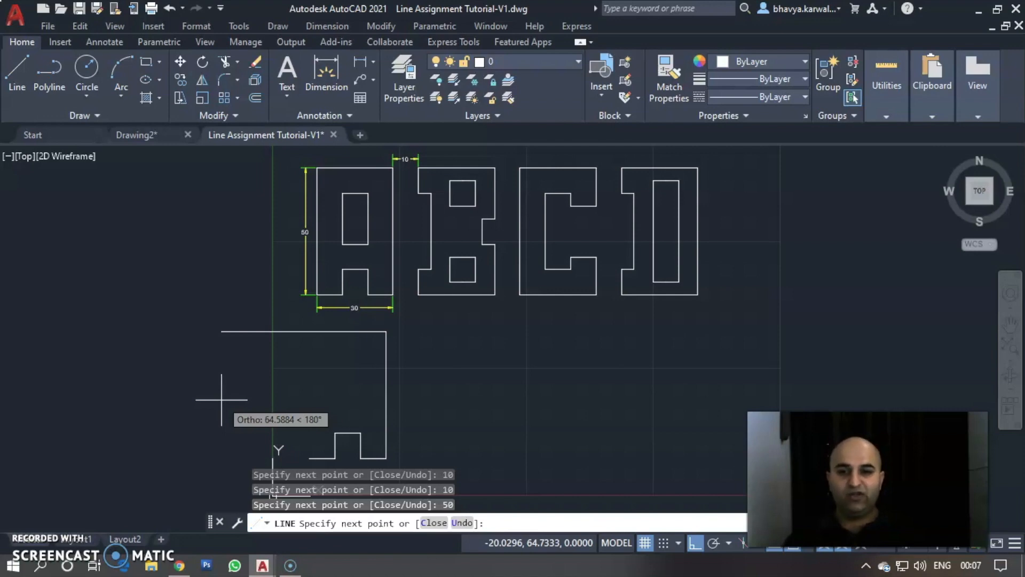
key("Return")
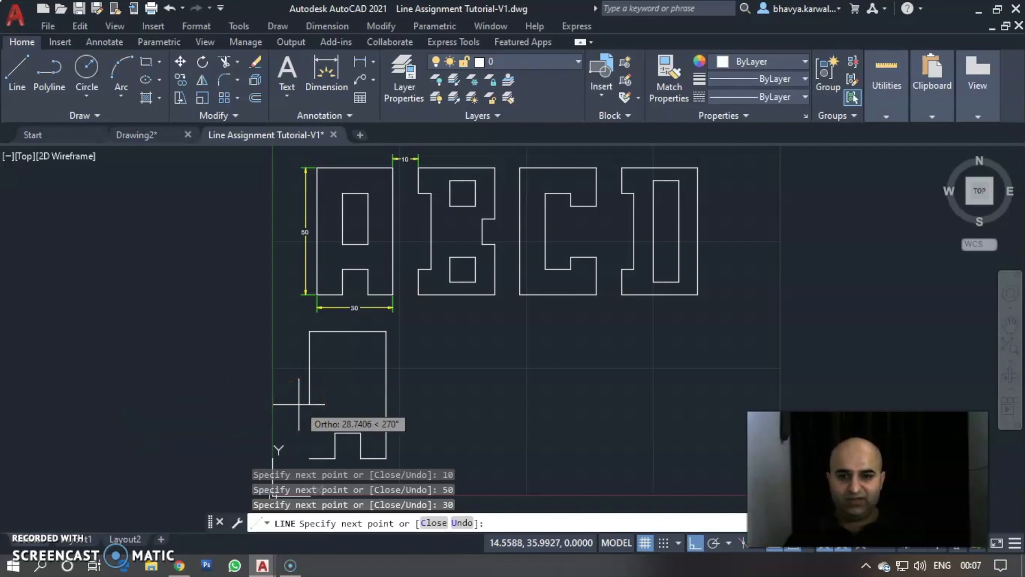
key("Return")
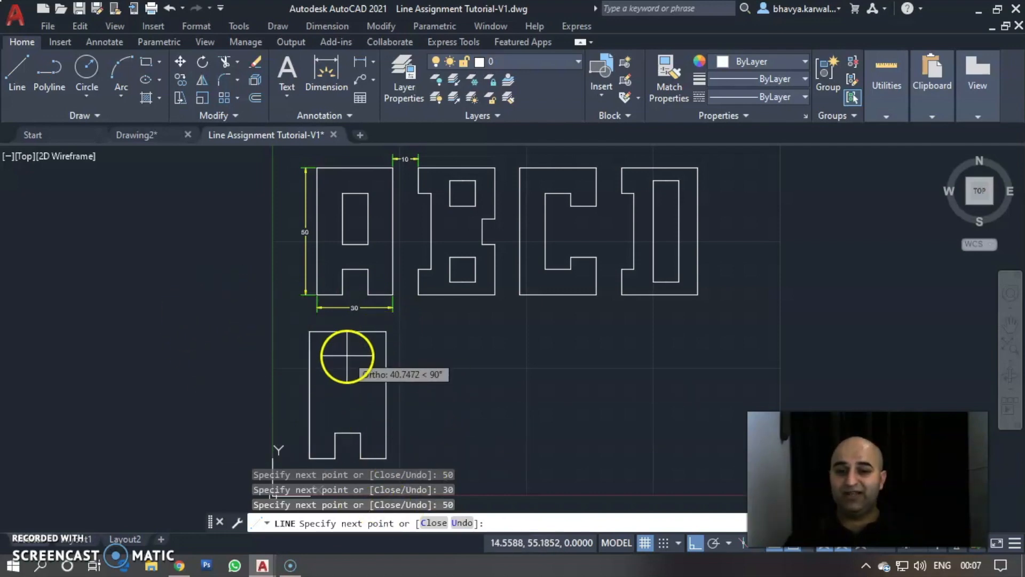
key("Escape")
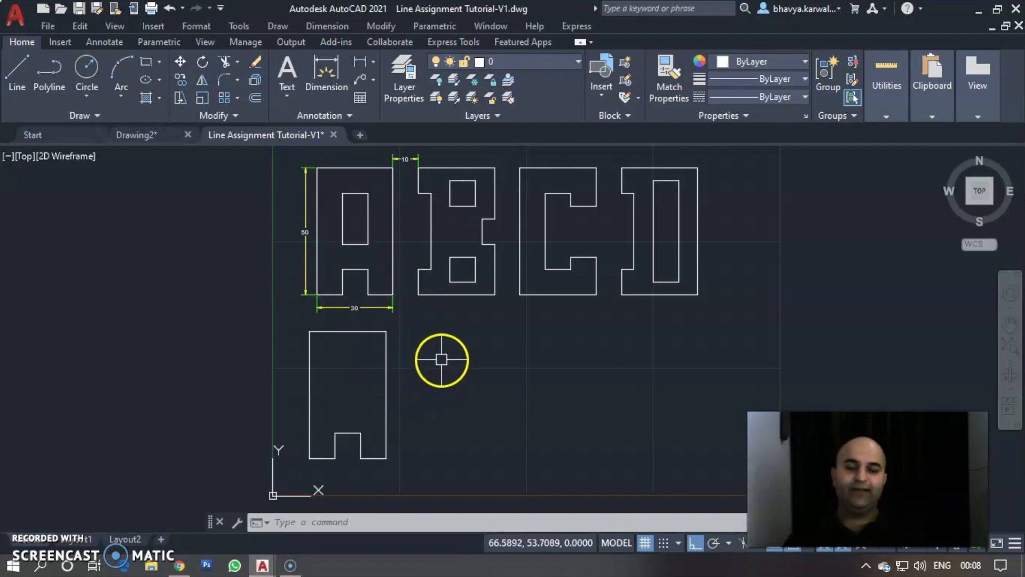
Draw a 10-unit guide line straight up from the upper-left corner of the A's notch.
type("l")
key("Return")
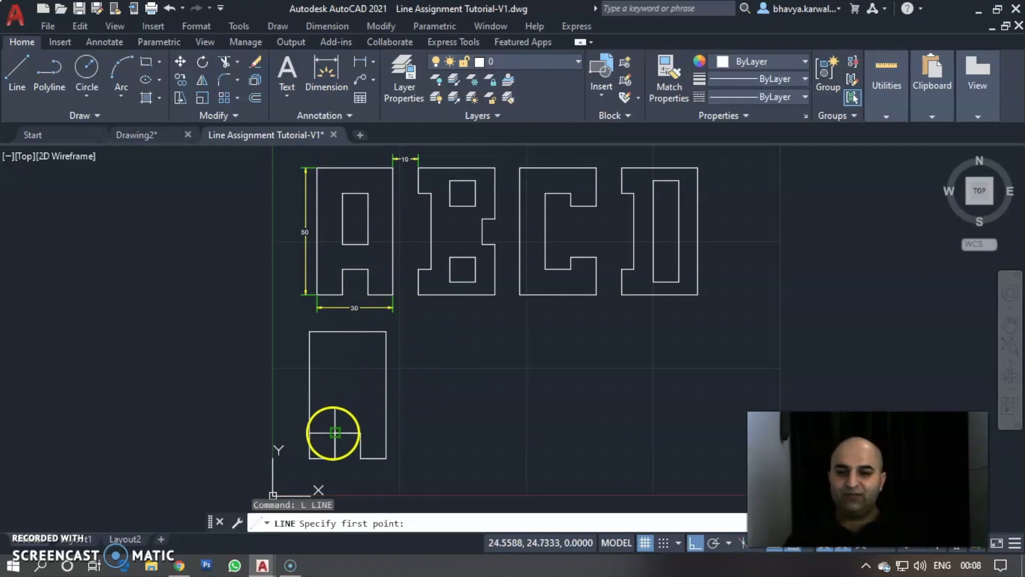
left_click(335, 432)
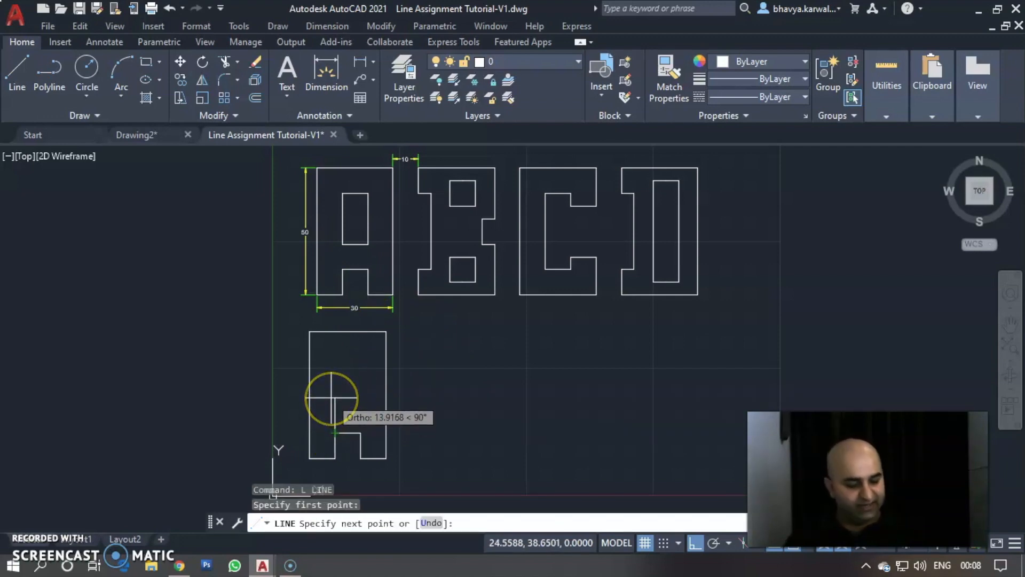
key("Return")
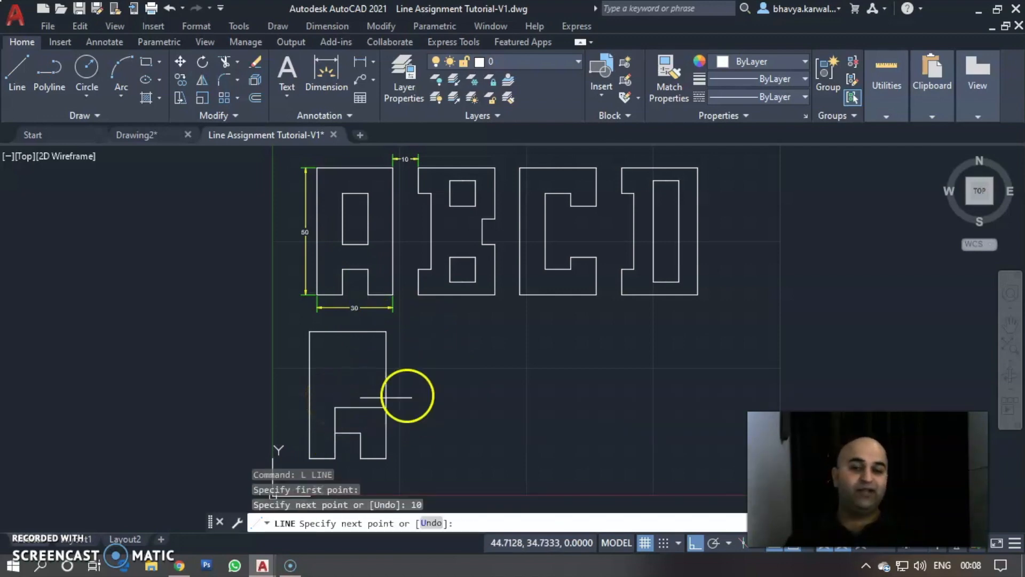
Draw the A's inner opening, 10 wide and 20 high, from the guide line's upper end, and erase the guide line.
key("Return")
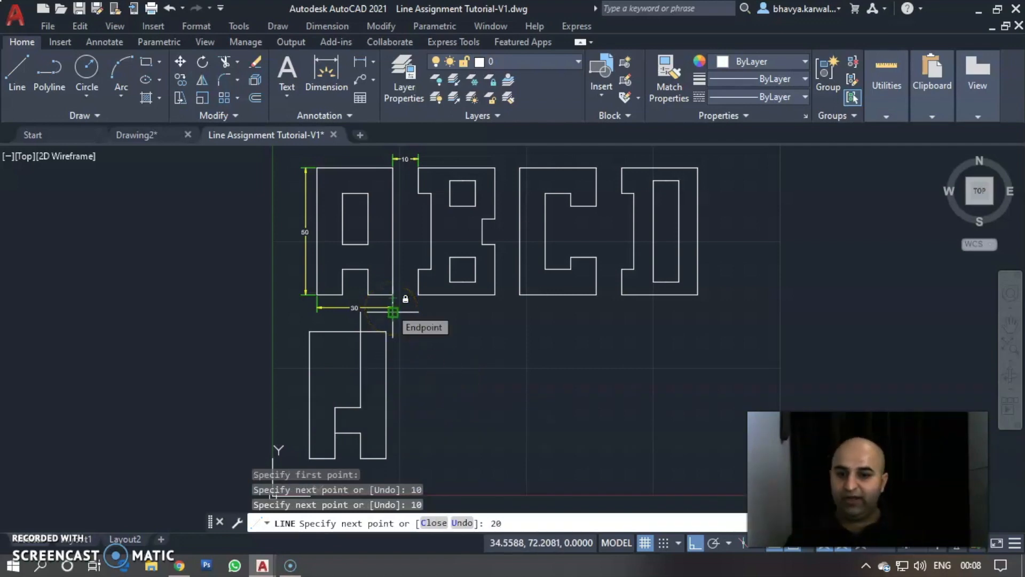
type("20")
key("Return")
type("10")
key("Return")
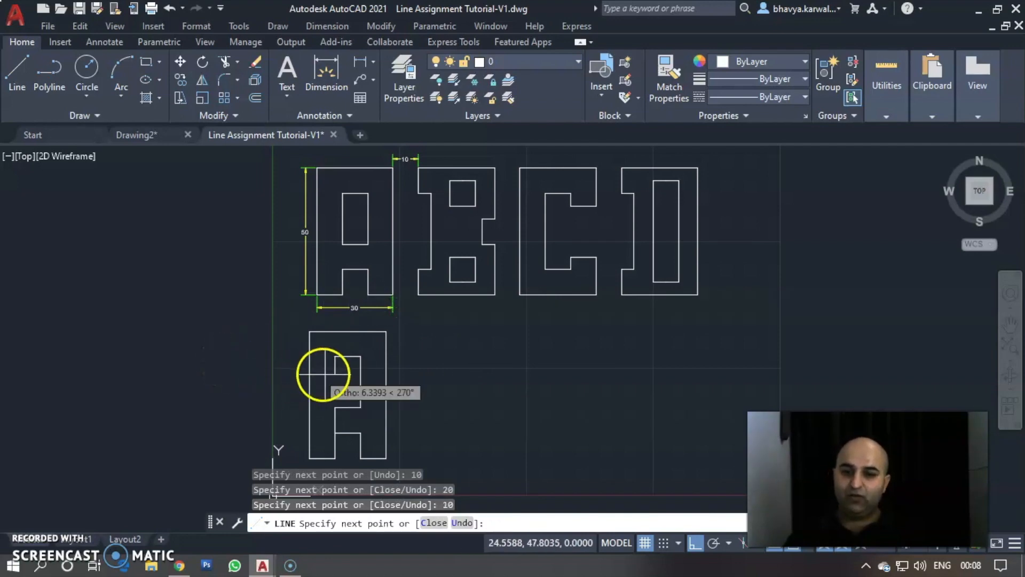
key("Return")
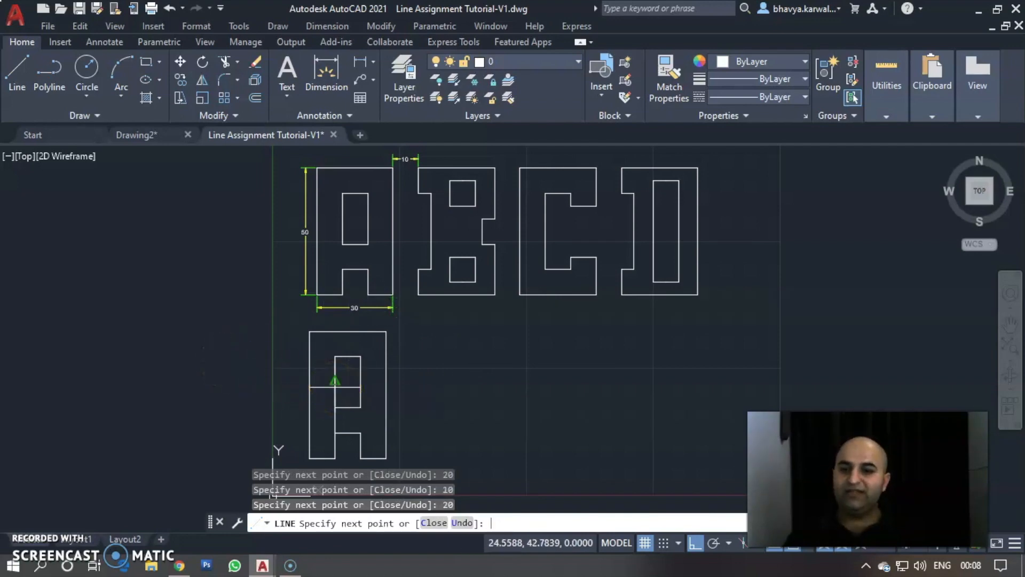
key("Escape")
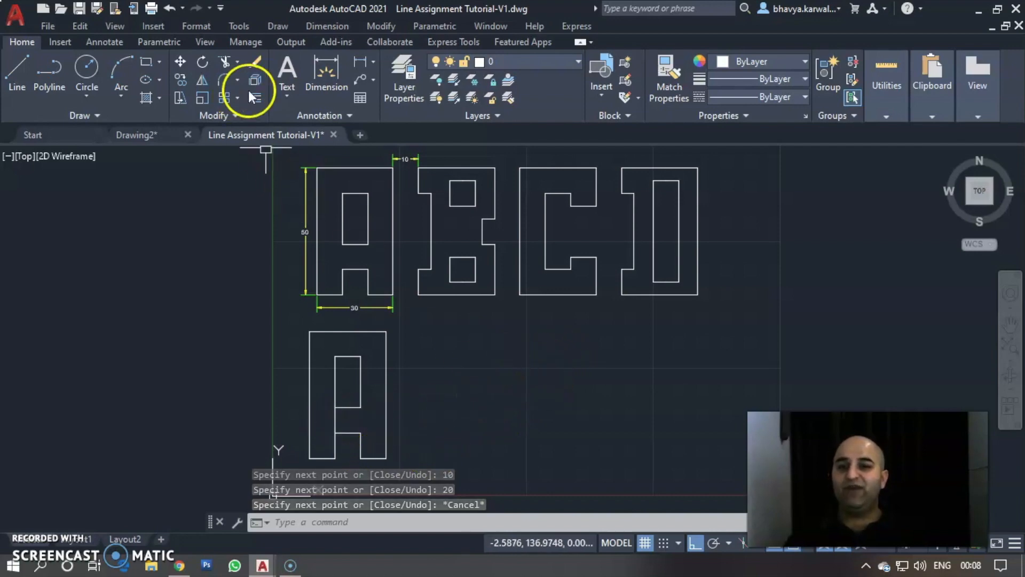
left_click(256, 61)
left_click(332, 417)
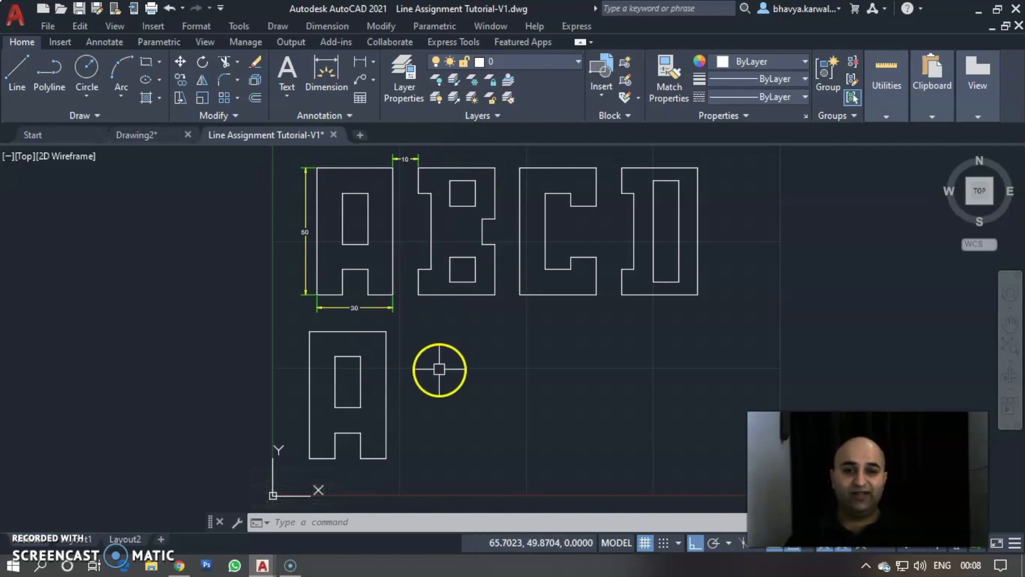
From the A's lower-right corner, draw a 10-unit spacing line to the right and continue with the B's 30-unit base.
type("l")
key("Return")
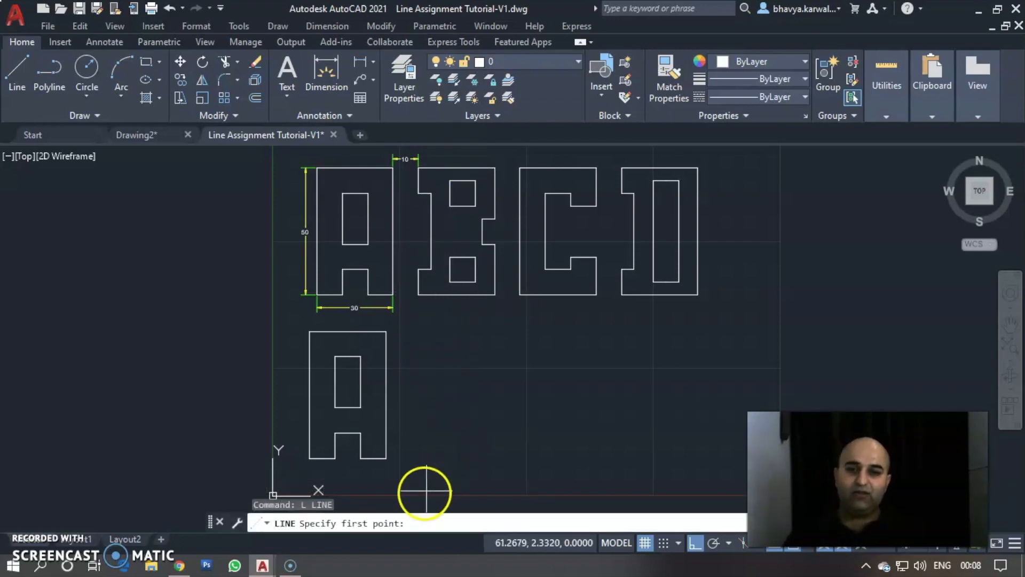
left_click(387, 459)
type("10")
key("Return")
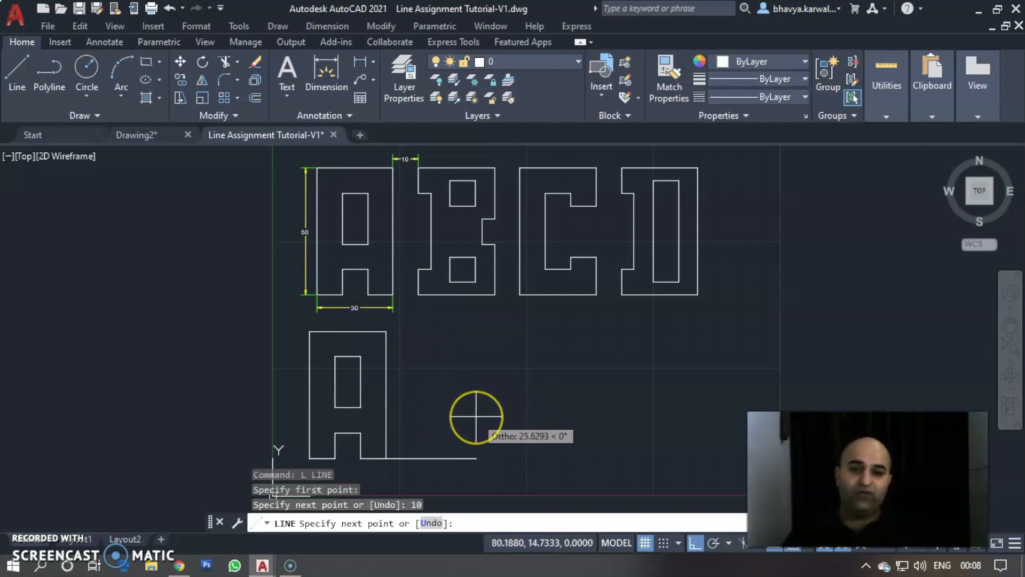
type("30")
key("Return")
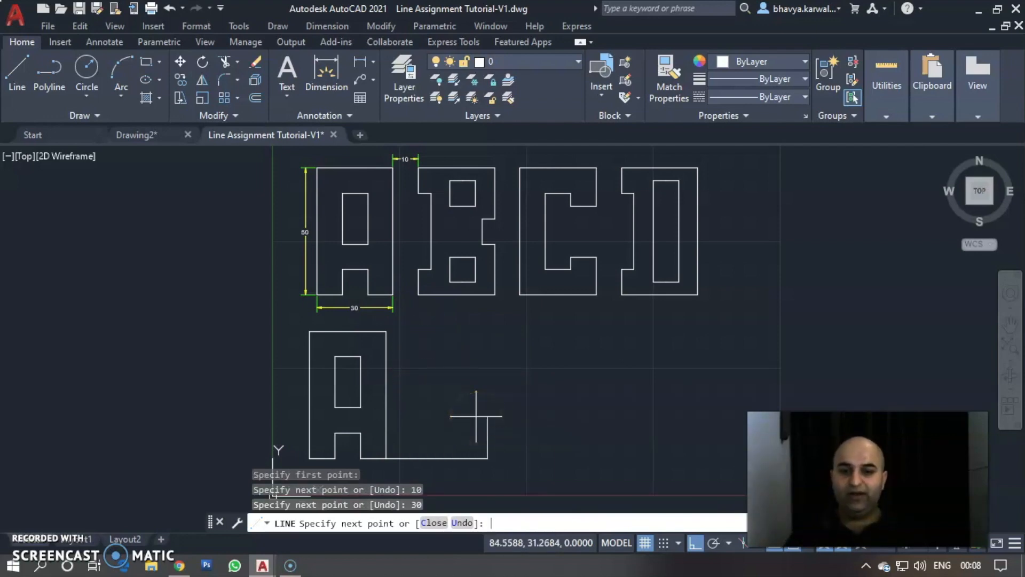
Draw the B's right side: 20 up, a notch 5 deep and 10 high, and 20 up.
left_click(479, 385)
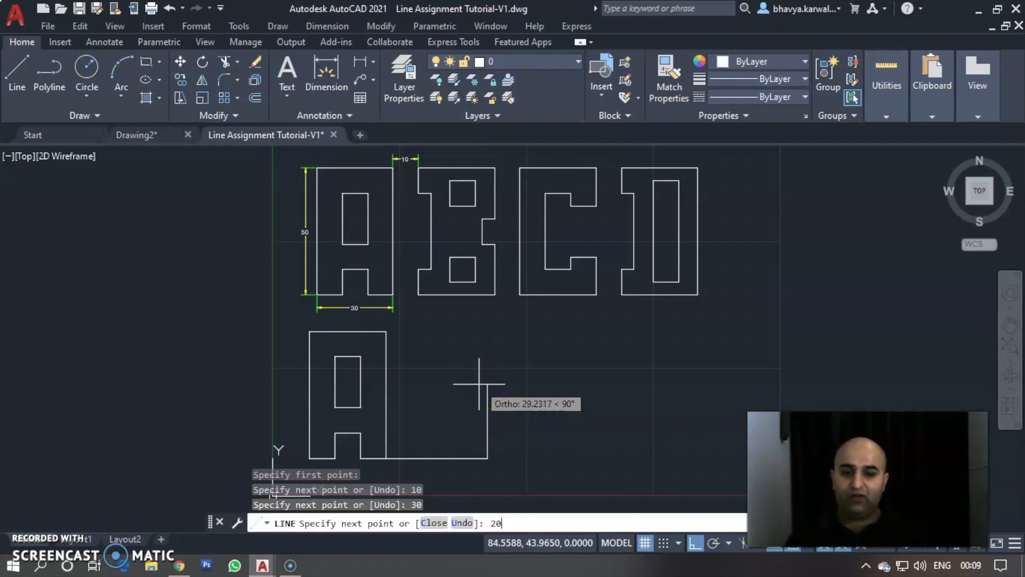
key("Return")
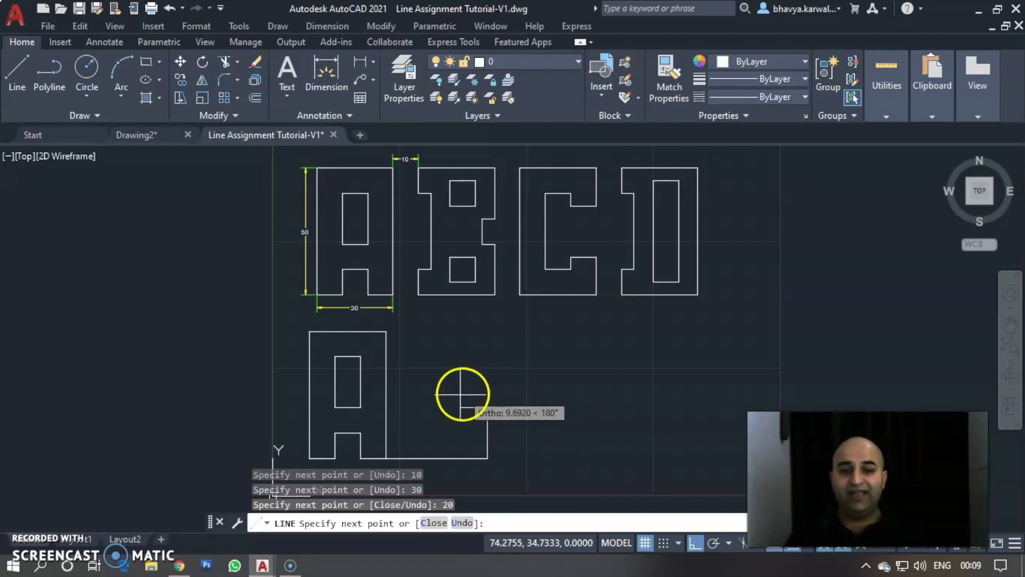
key("Return")
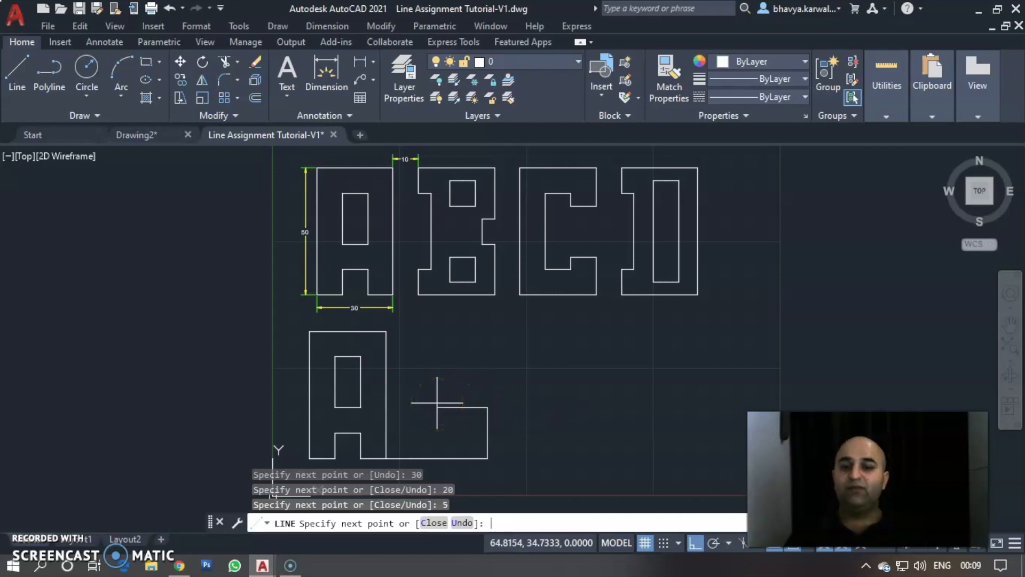
left_click(488, 326)
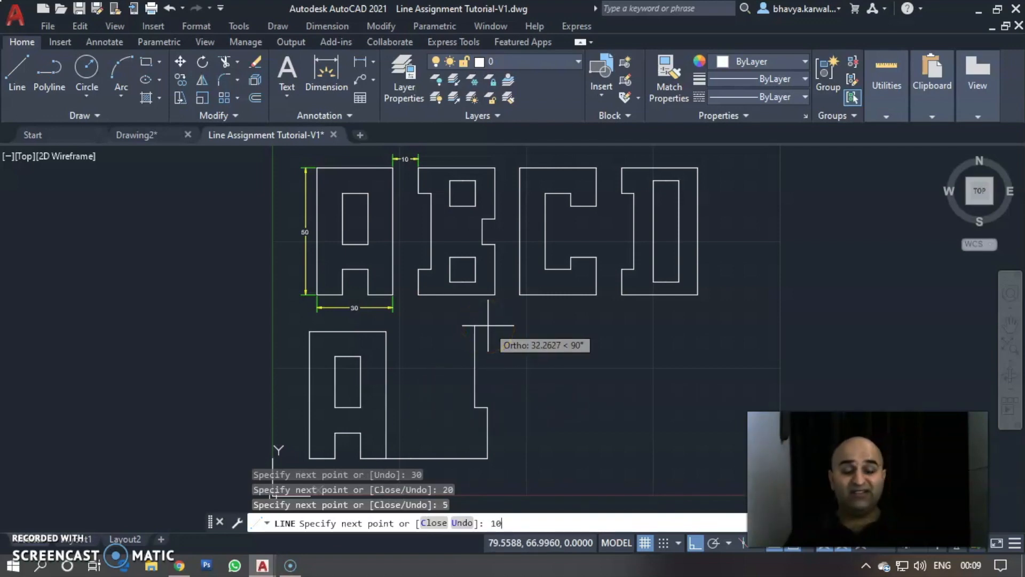
key("Return")
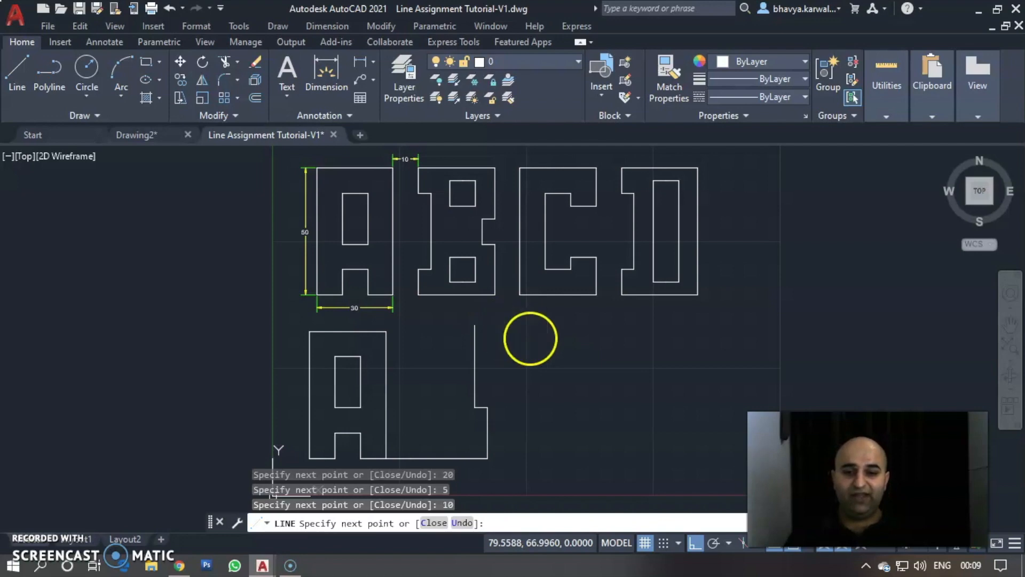
type("5")
key("Return")
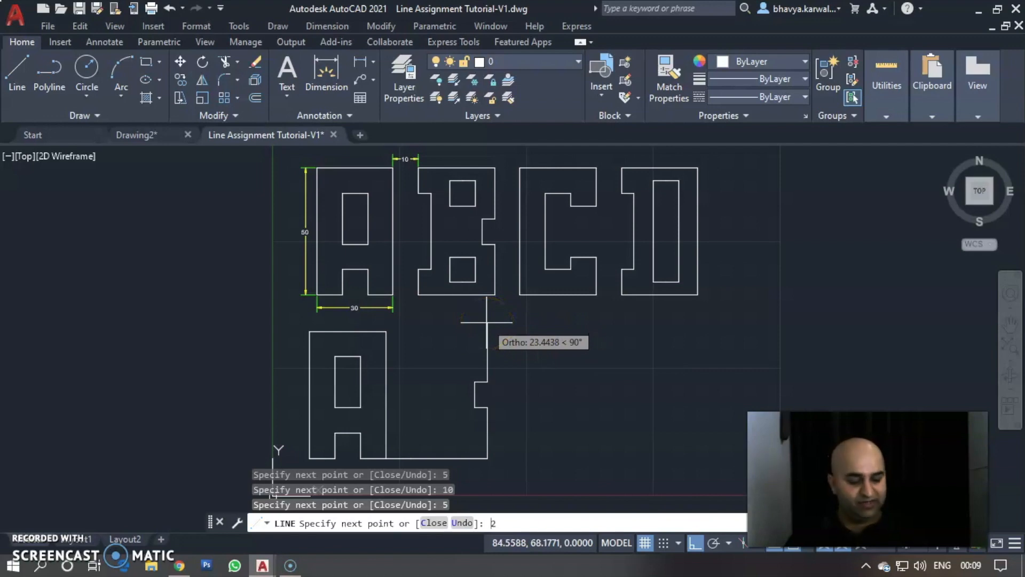
type("20")
key("Return")
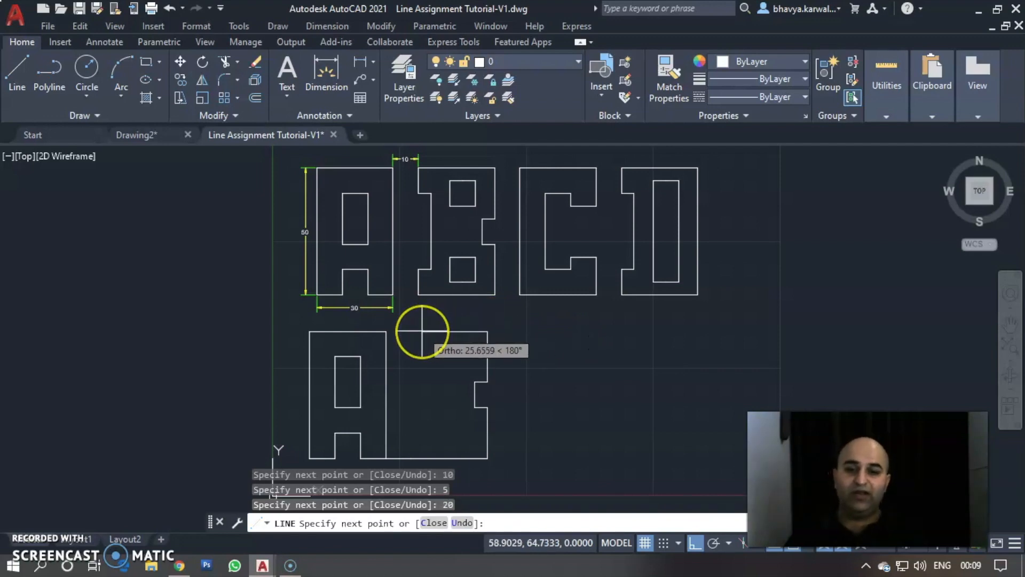
Complete the B outline: 30 left, 10 down, 5 right, 30 down, 5 left, and down to the start of its base.
type("30")
key("Return")
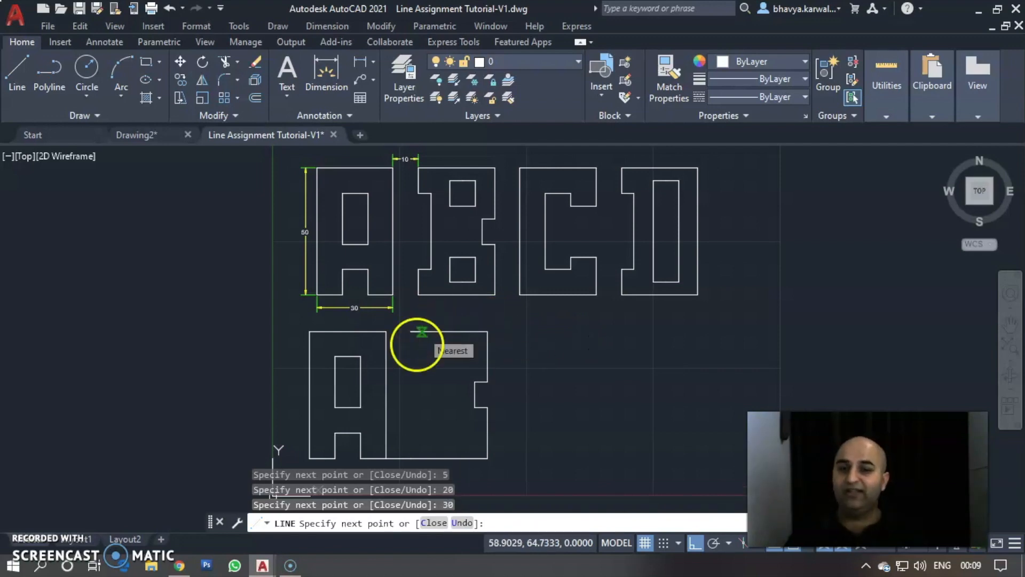
type("10")
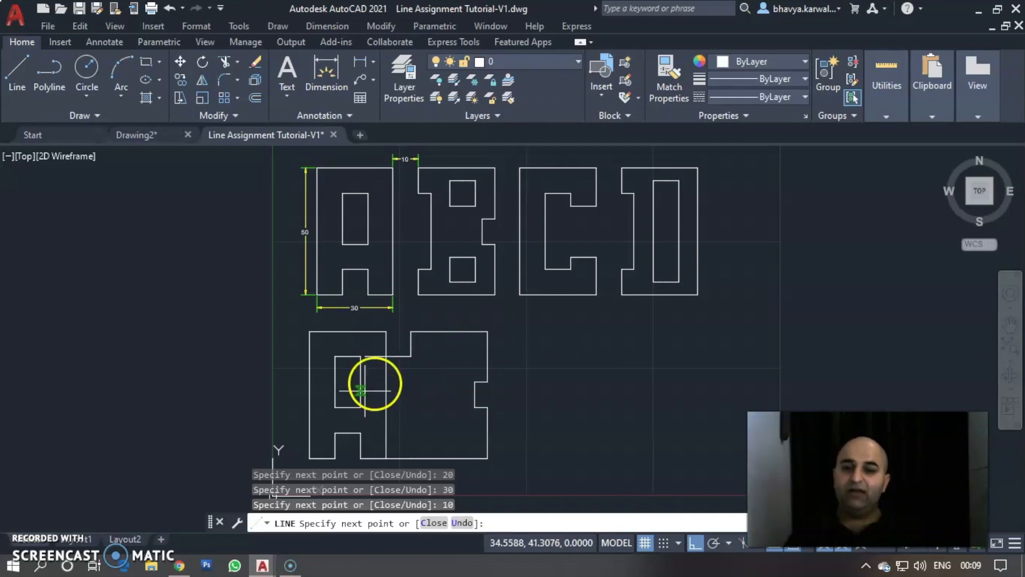
type("5")
key("Return")
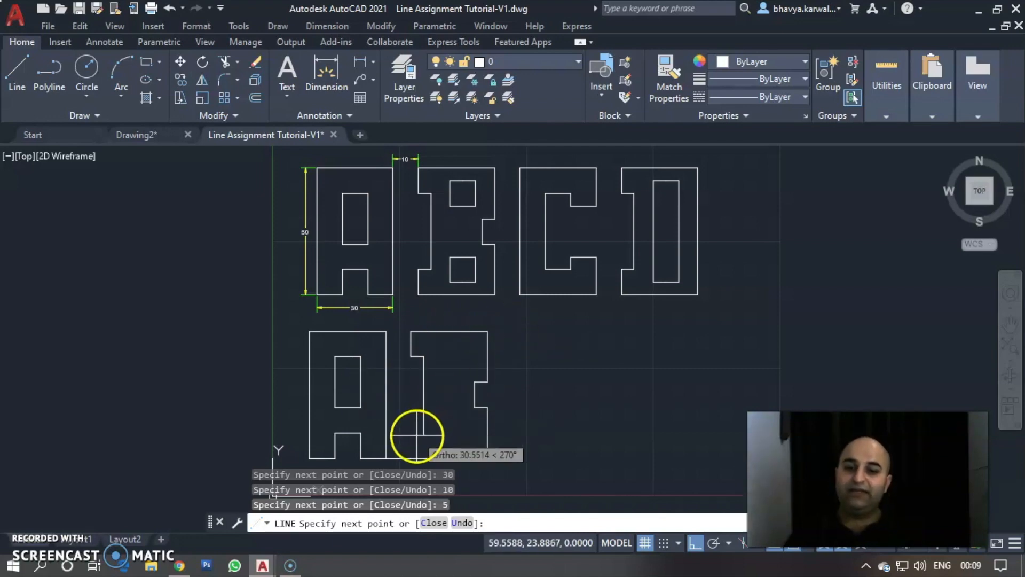
key("Return")
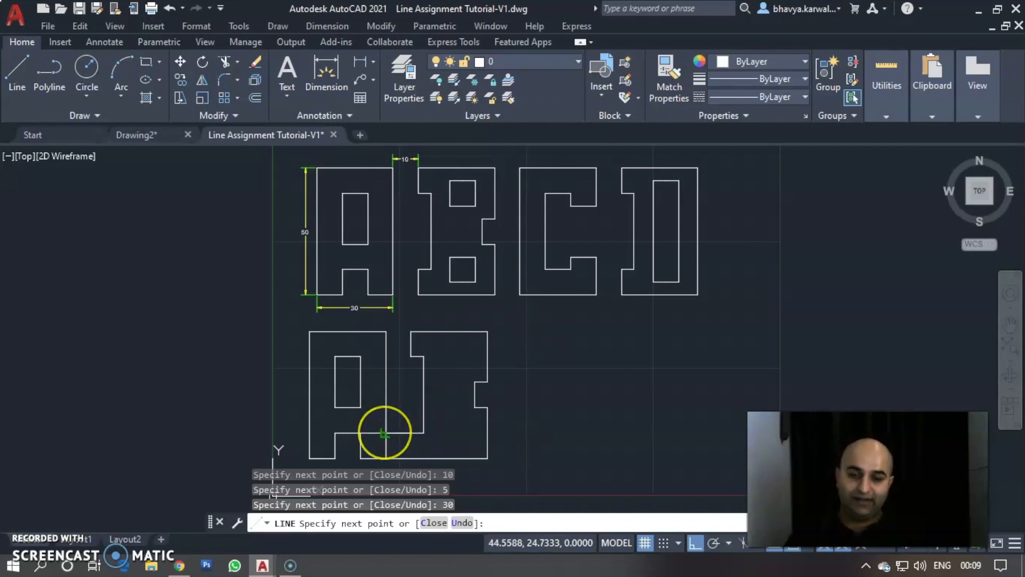
type("5")
key("Return")
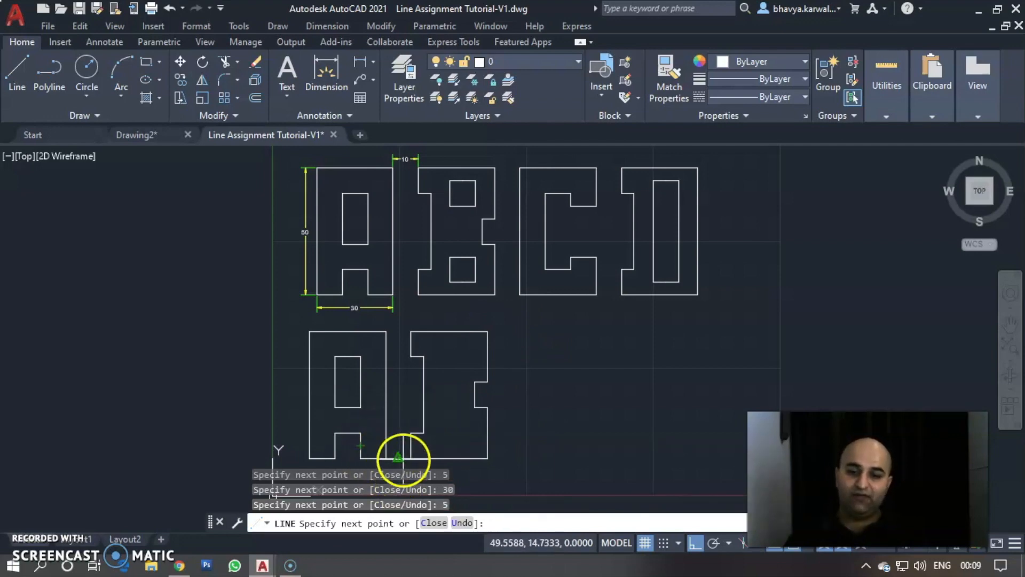
scroll(404, 457, "up", 4)
scroll(404, 457, "down", 3)
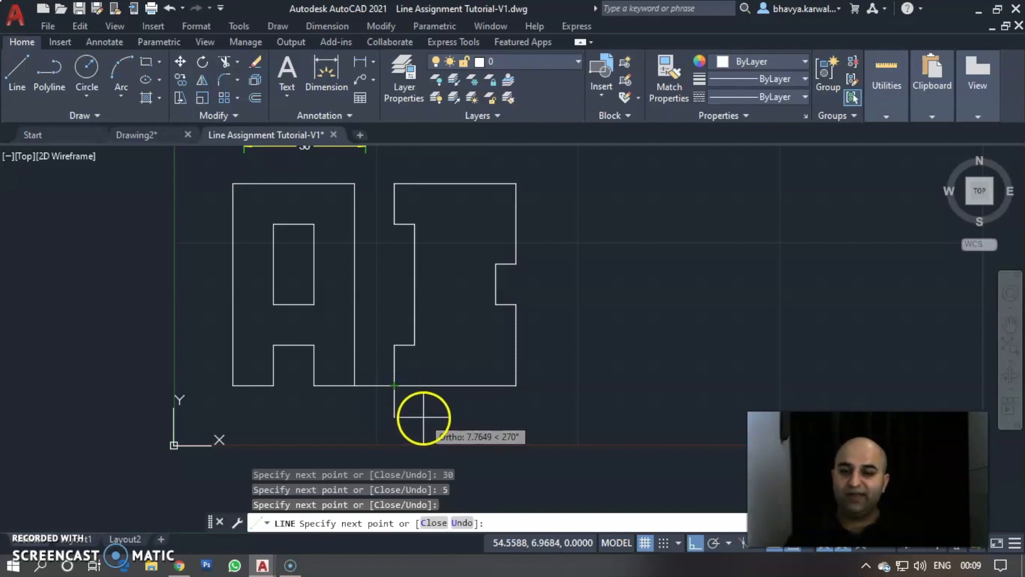
End the line and erase the 10-unit spacing line between the A and the B.
key("Escape")
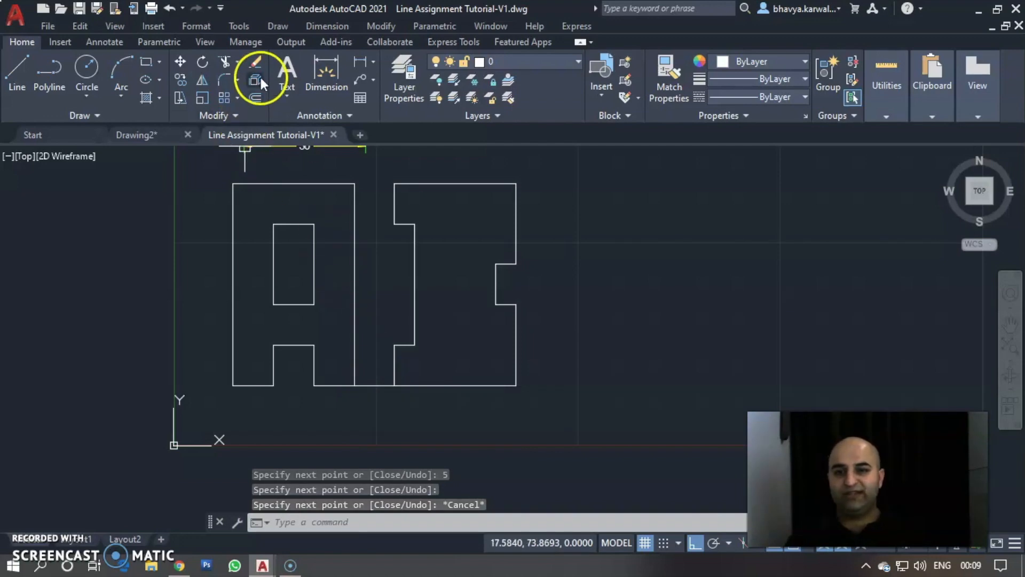
left_click(368, 385)
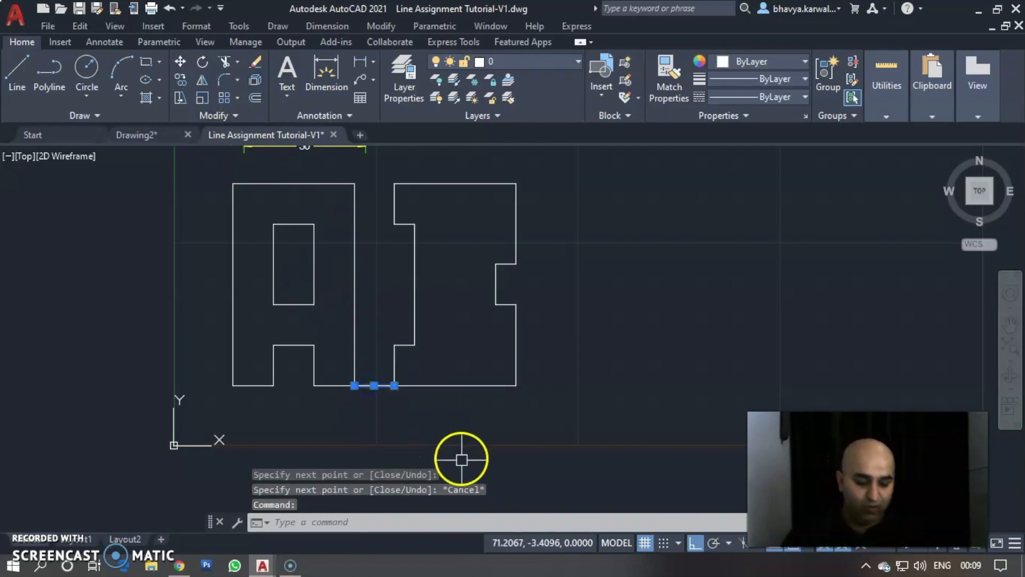
key("Delete")
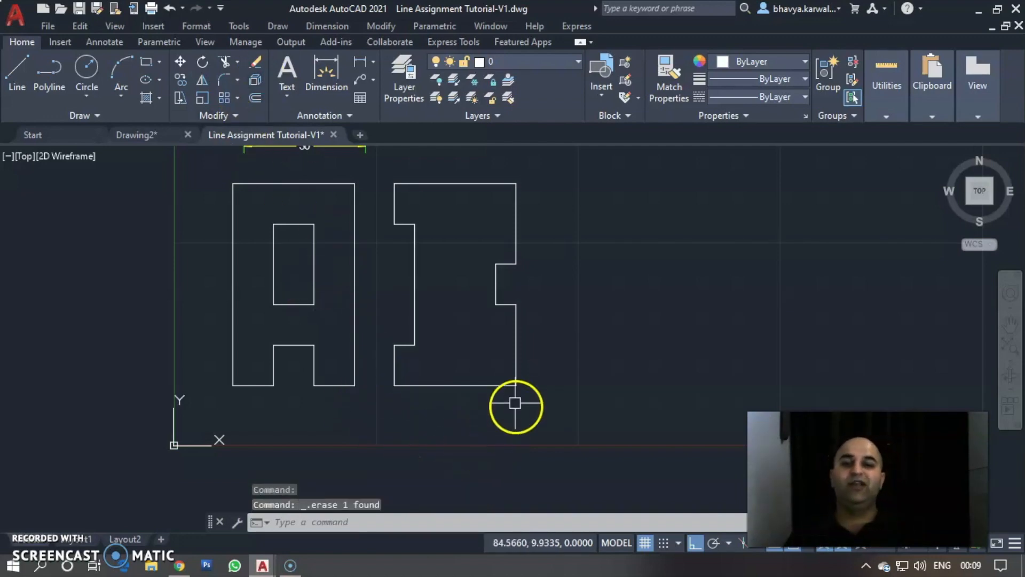
From the midpoint of the B's lower-right edge, draw guide lines 12.5 left and 5 down.
scroll(505, 406, "down", 2)
middle_click_drag(511, 361, 474, 412)
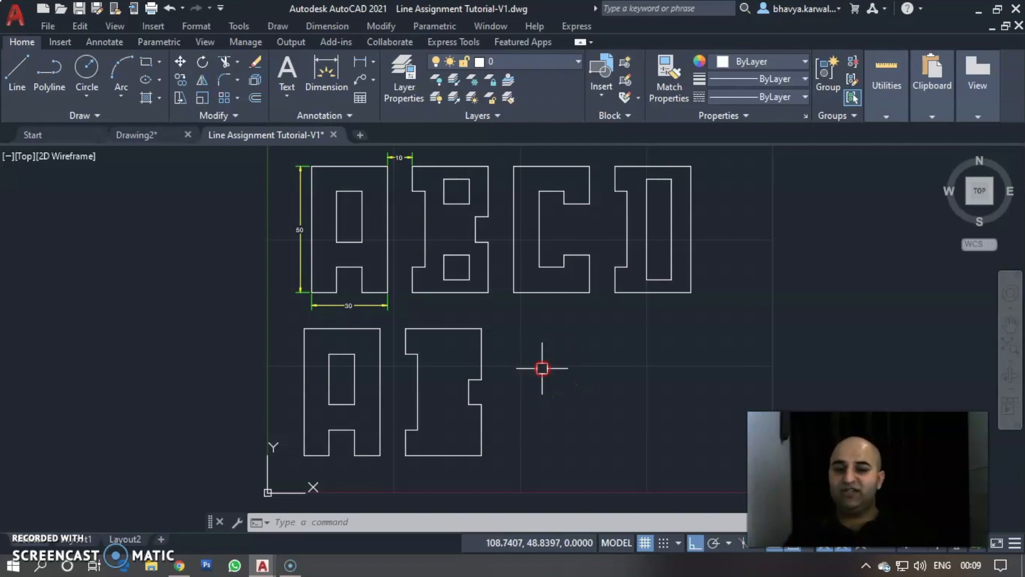
middle_click_drag(550, 361, 558, 353)
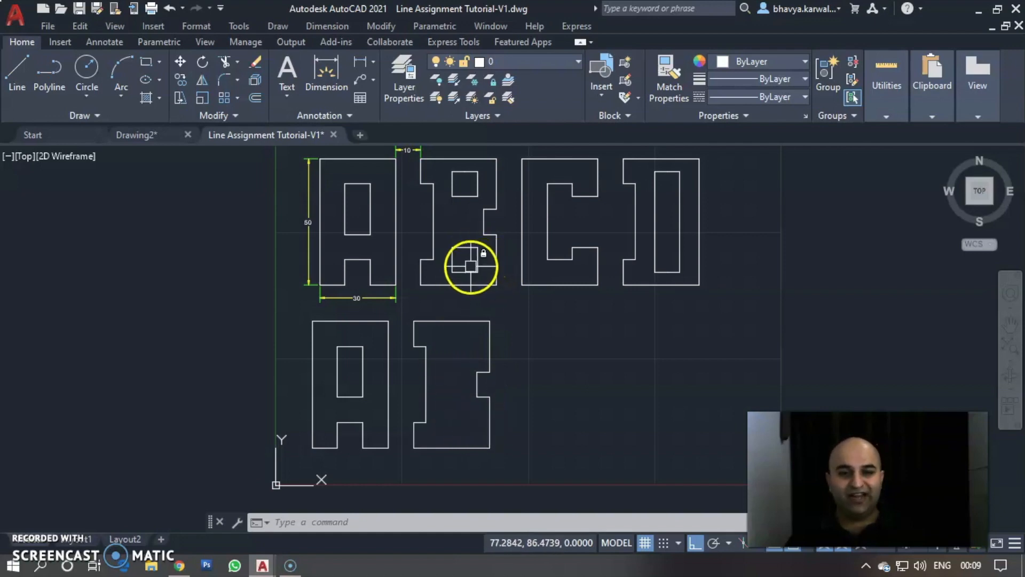
type("l")
key("Return")
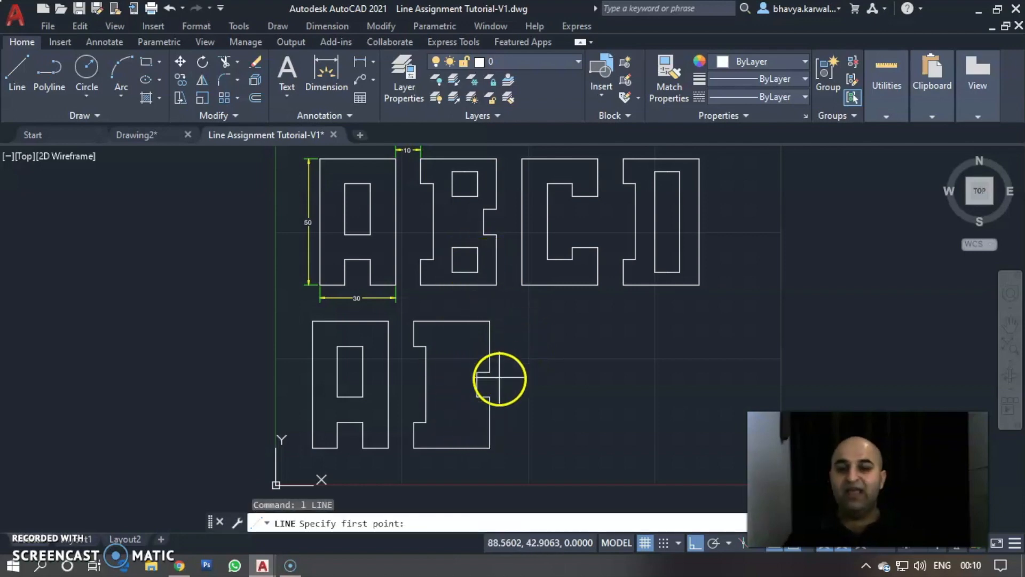
left_click(490, 422)
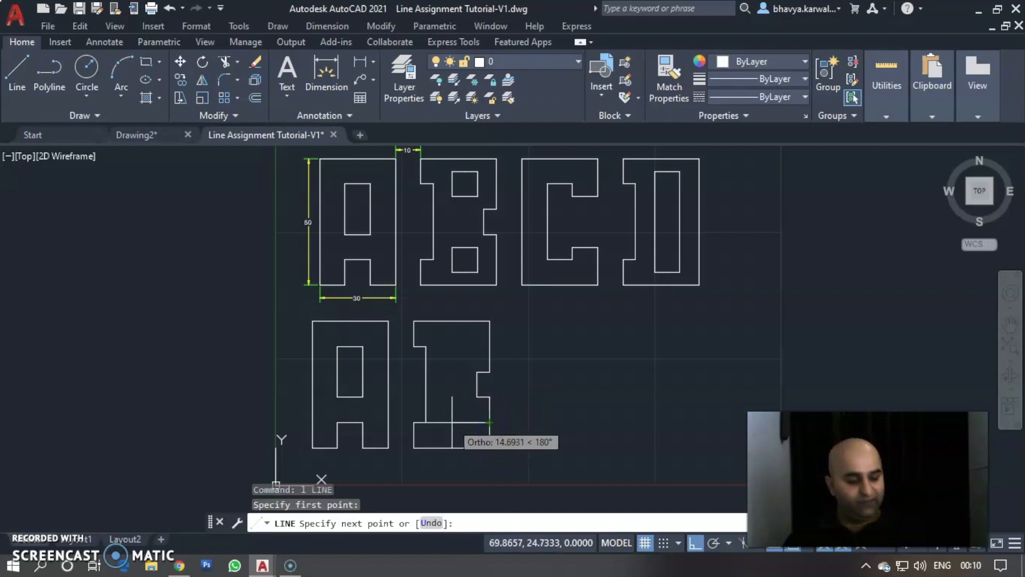
type("12.5")
key("Return")
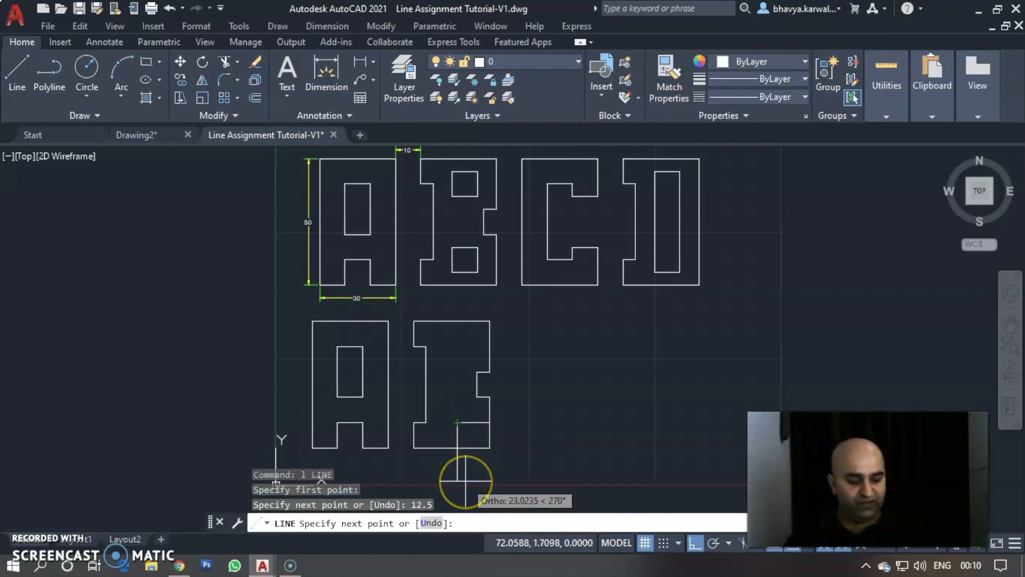
type("5")
key("Return")
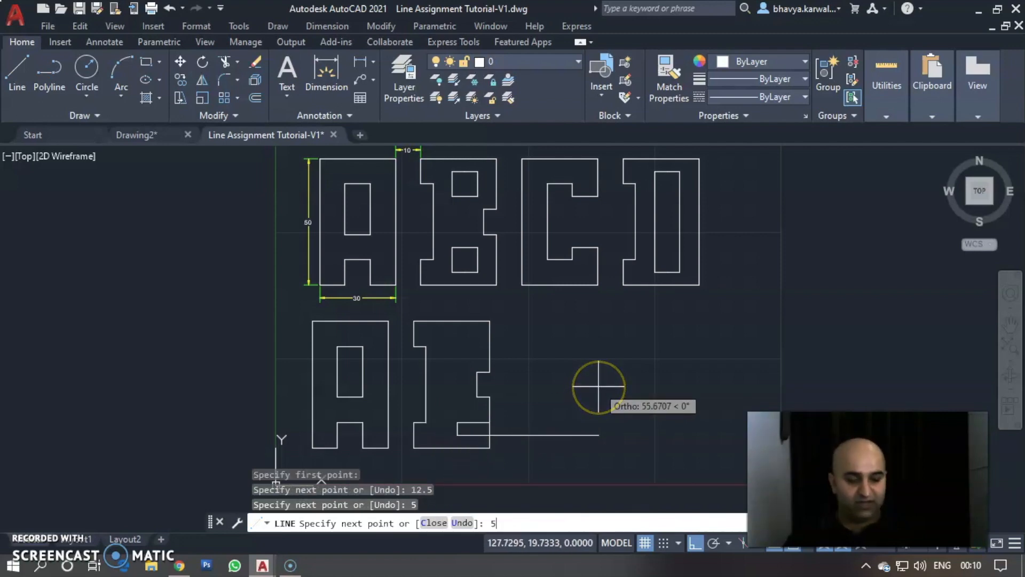
Draw the B's lower 10 by 10 opening from the guide line's end: 5 right, 10 up, 10 left, 10 down, 5 right.
type("5")
key("Return")
type("1")
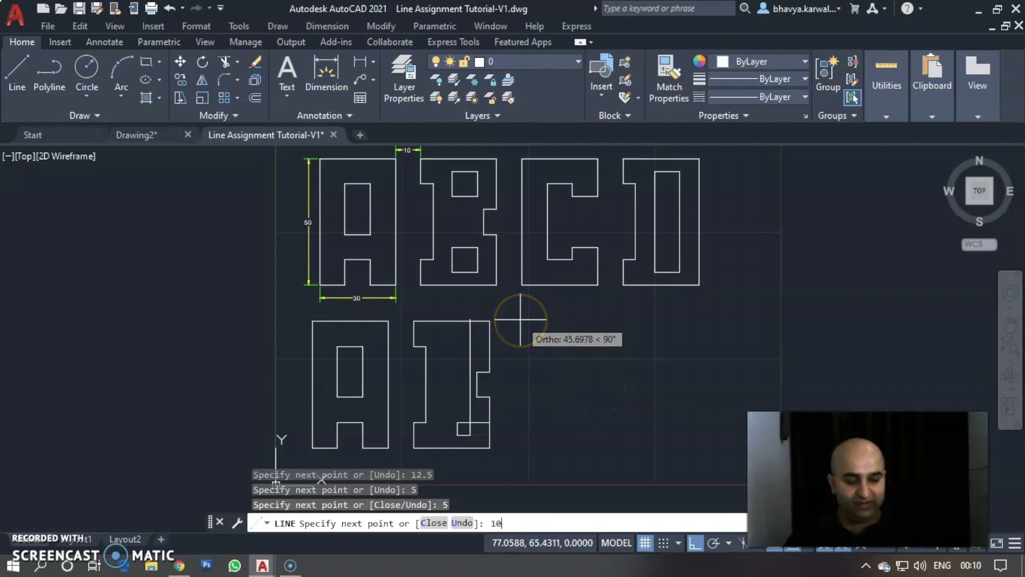
type("0")
key("Return")
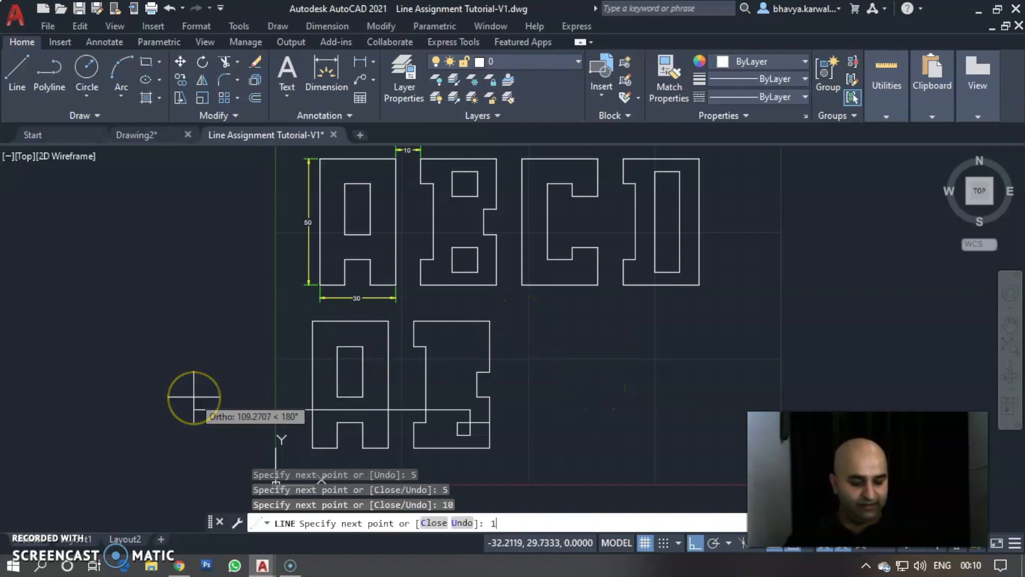
scroll(438, 434, "up", 2)
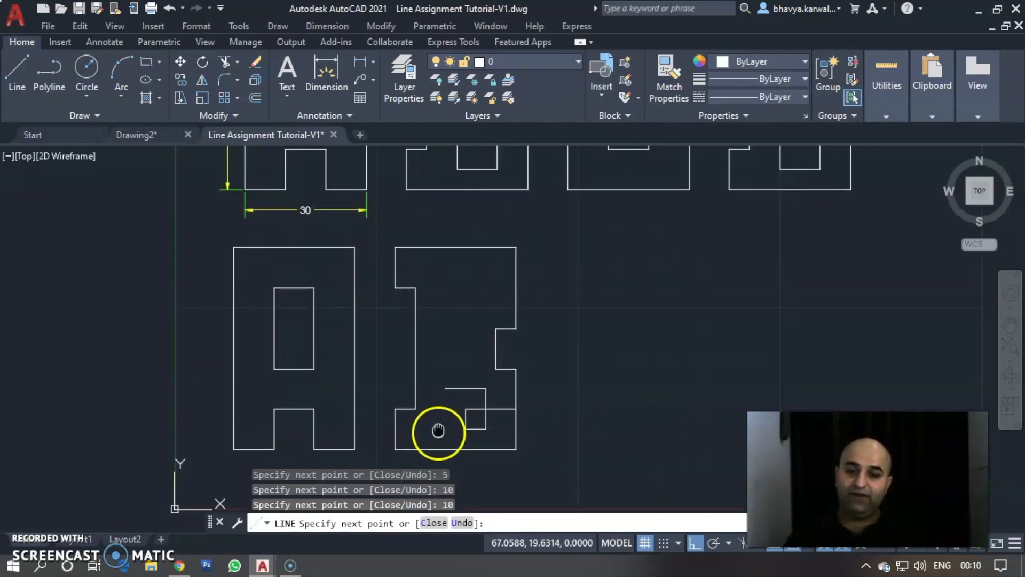
middle_click_drag(438, 434, 418, 351)
type("10")
key("Return")
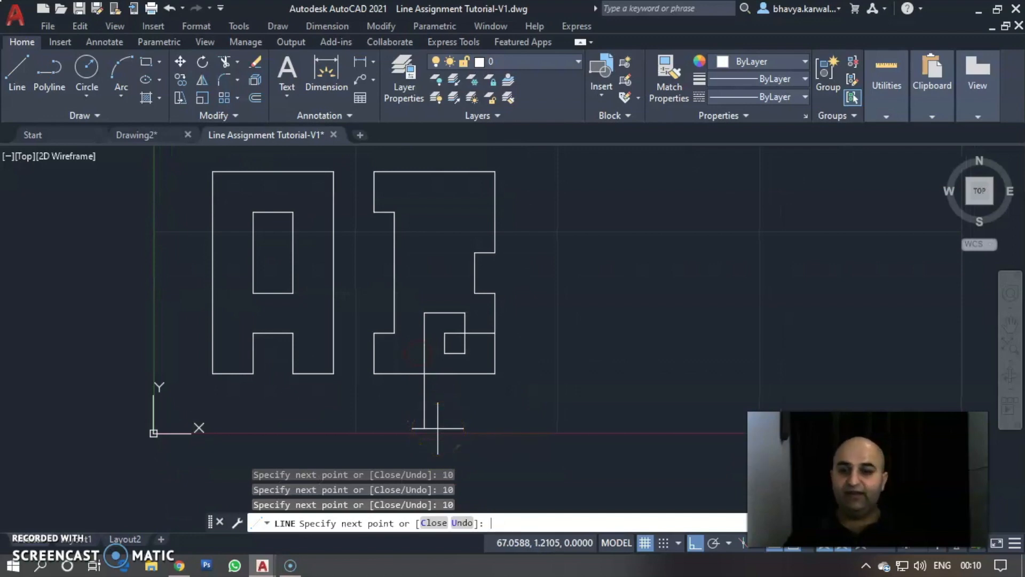
type("5")
key("Return")
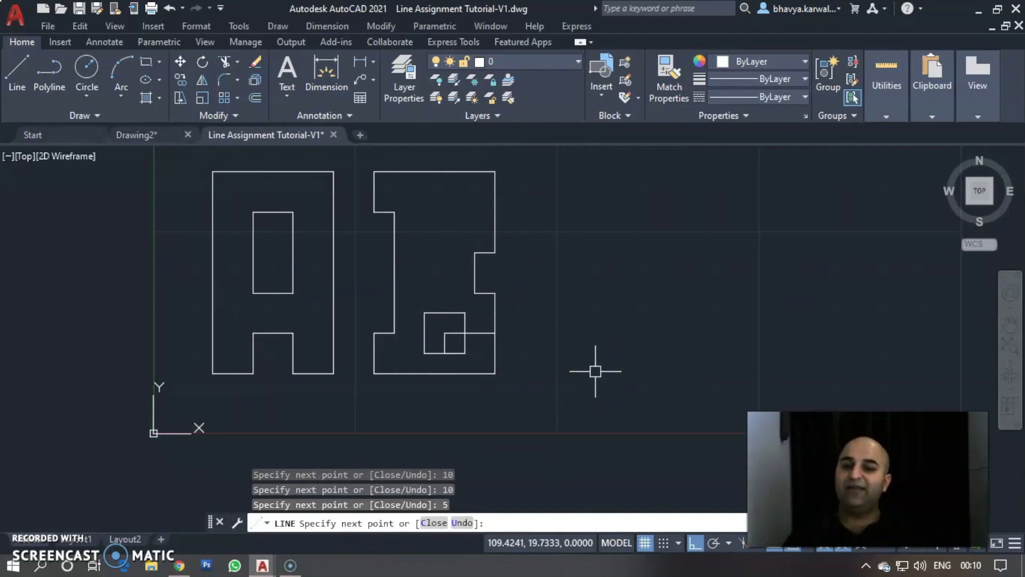
key("Escape")
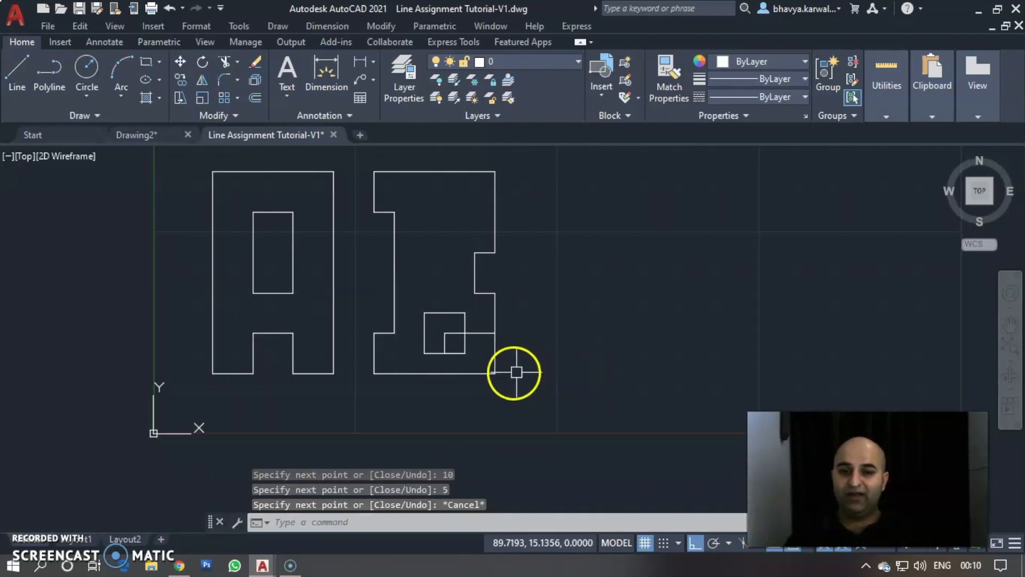
From the midpoint of the B's upper-right edge, draw guide lines 12.5 left and 5 down.
middle_click_drag(524, 256, 524, 287)
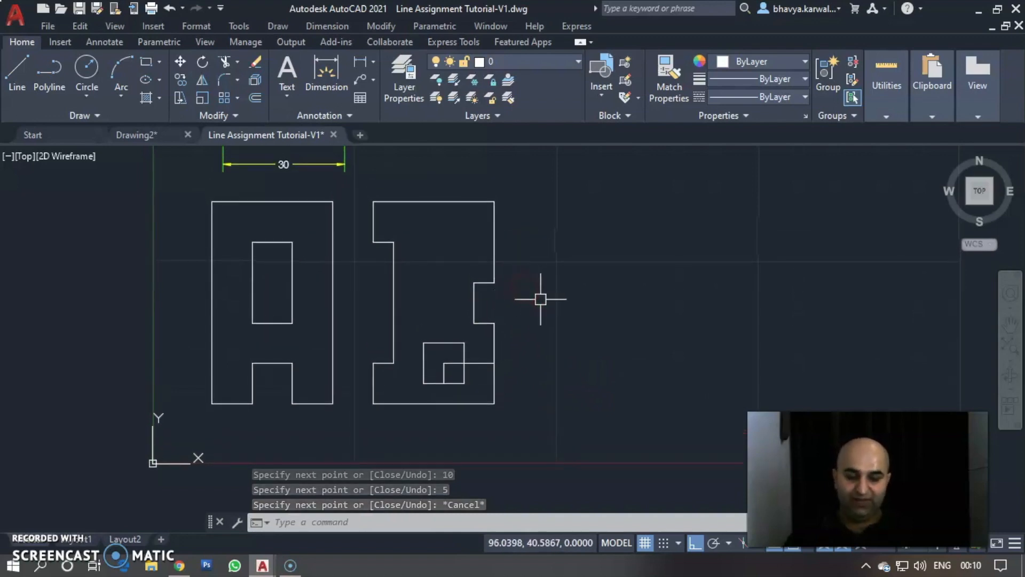
type("l")
key("Return")
left_click(494, 244)
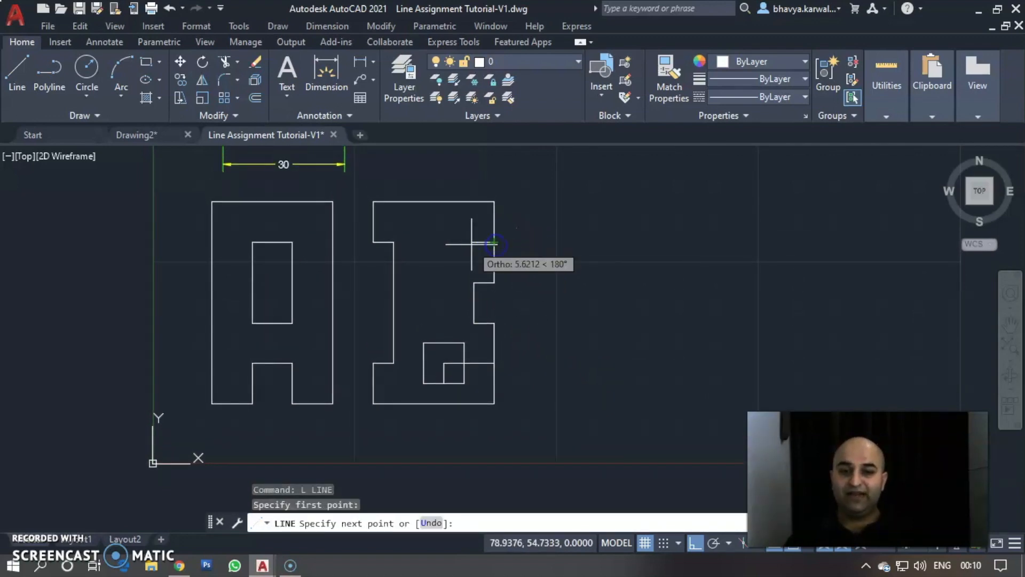
type("12.5")
key("Return")
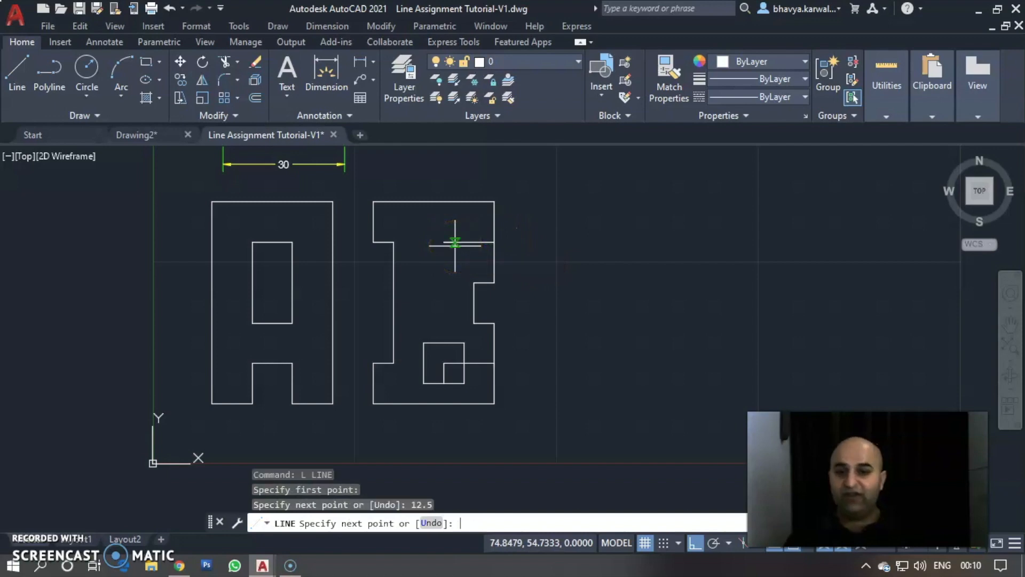
type("5")
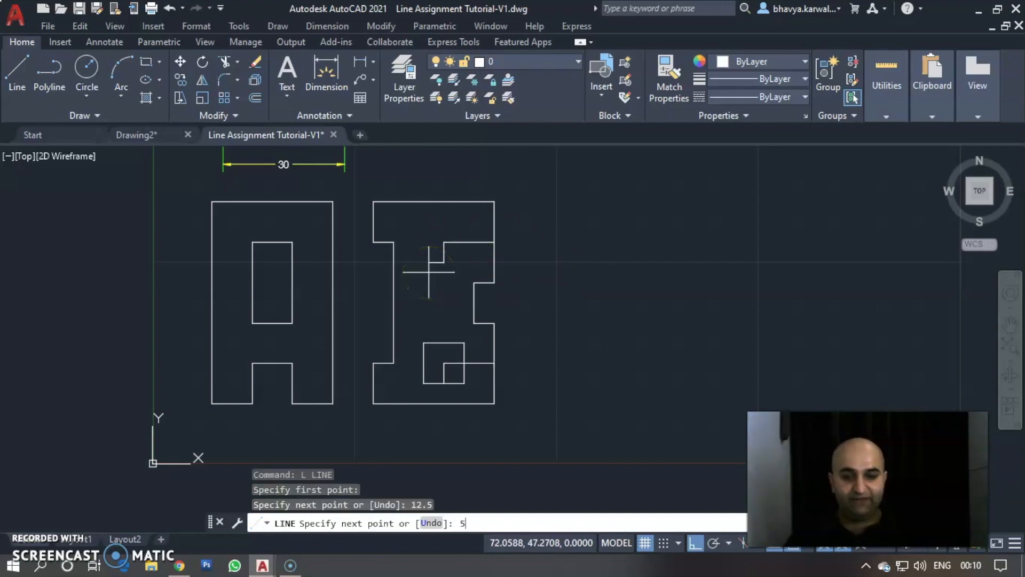
key("Return")
Draw the B's upper 10 by 10 opening: 5 right, 10 up, 10 left, 10 down, and 5 right to close.
type("5")
key("Return")
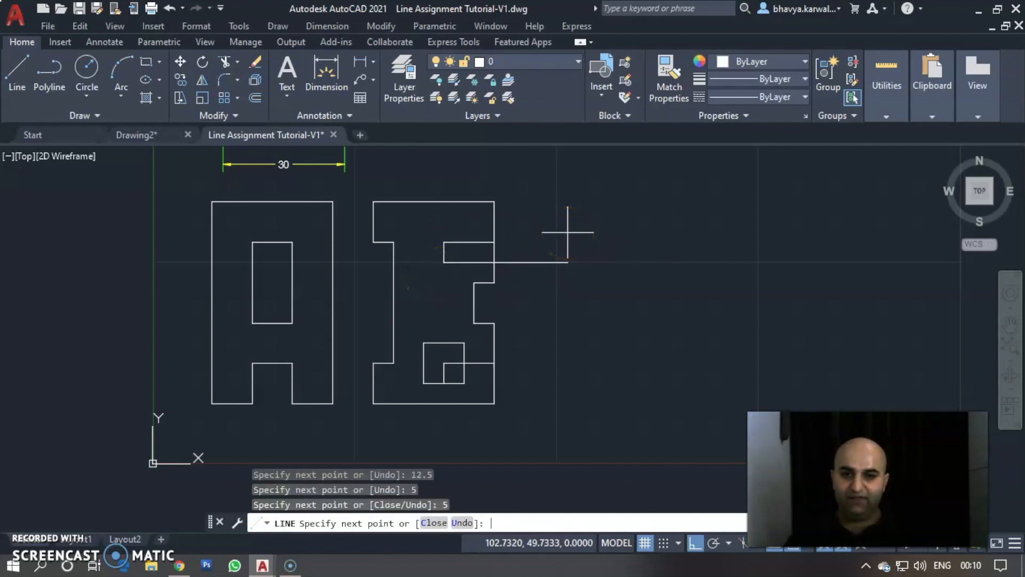
type("10")
key("Return")
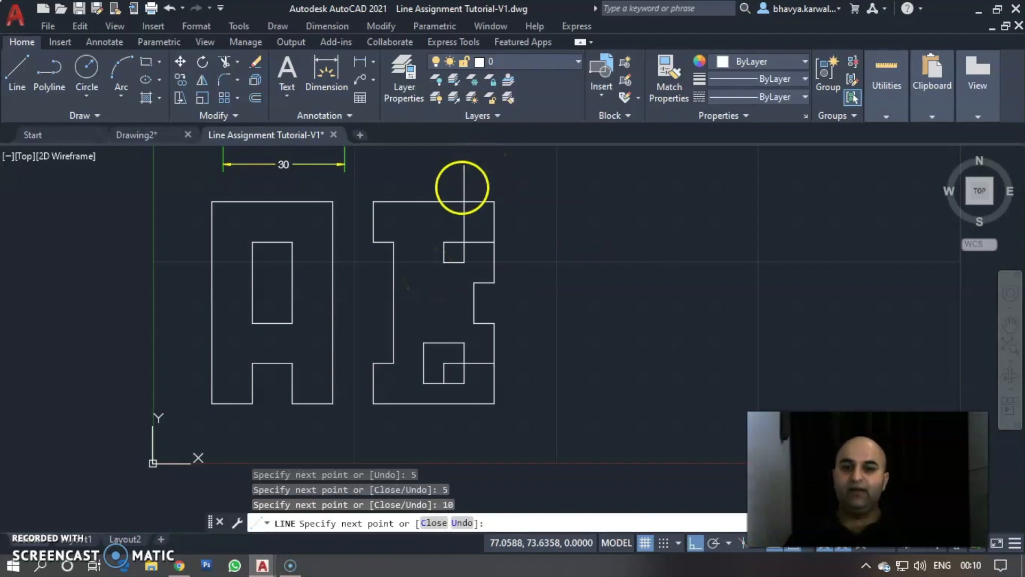
type("10")
key("Return")
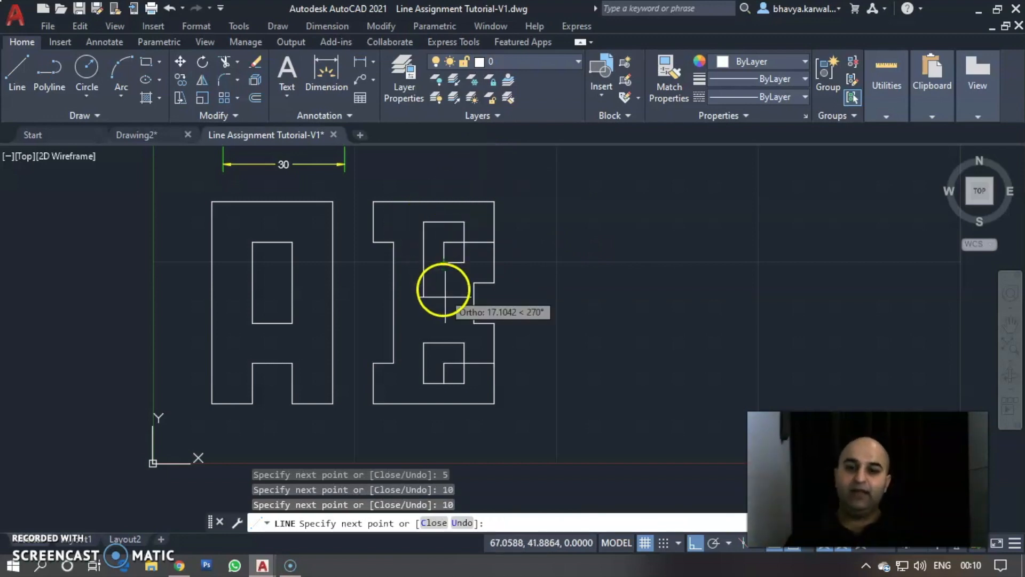
key("Return")
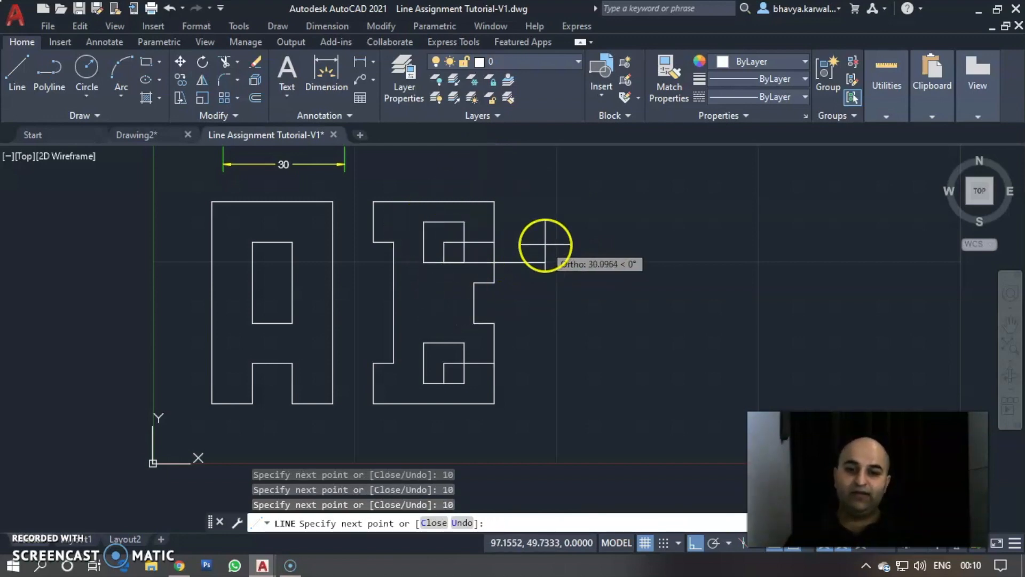
type("5")
key("Return")
key("Escape")
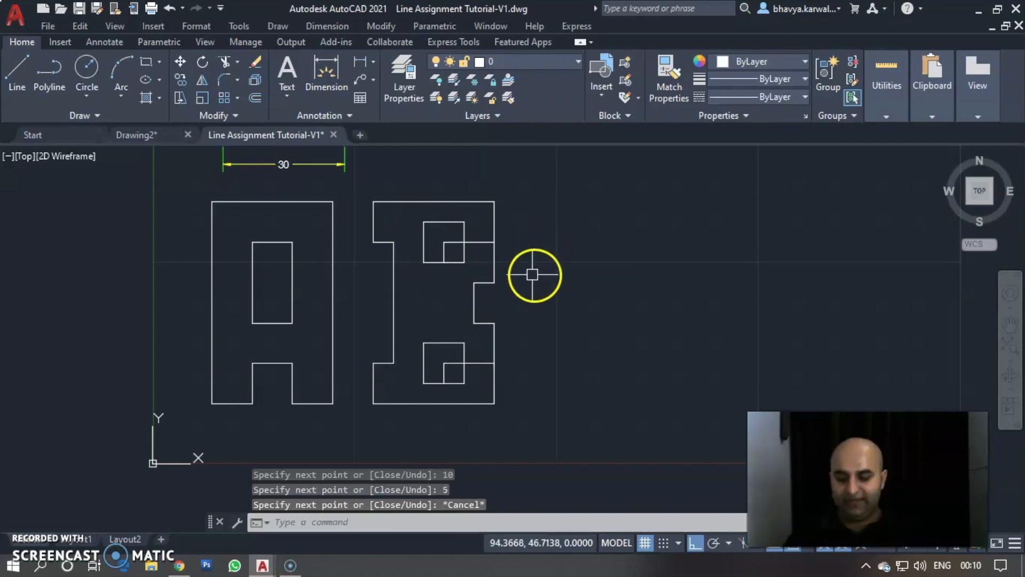
Erase the four guide lines leading to and inside the B's two square openings.
type("e")
key("Return")
left_click(469, 241)
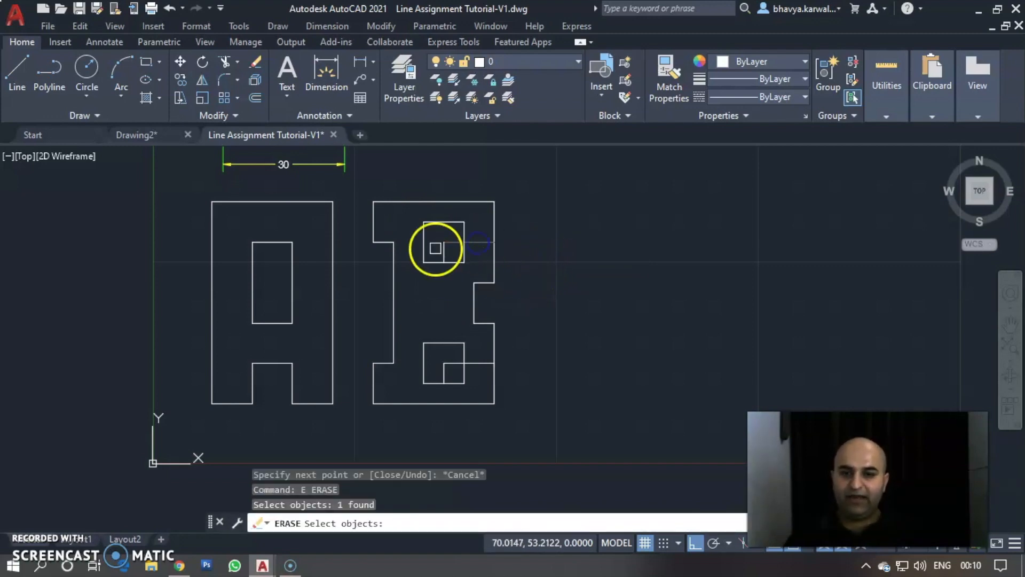
left_click(443, 248)
left_click(481, 363)
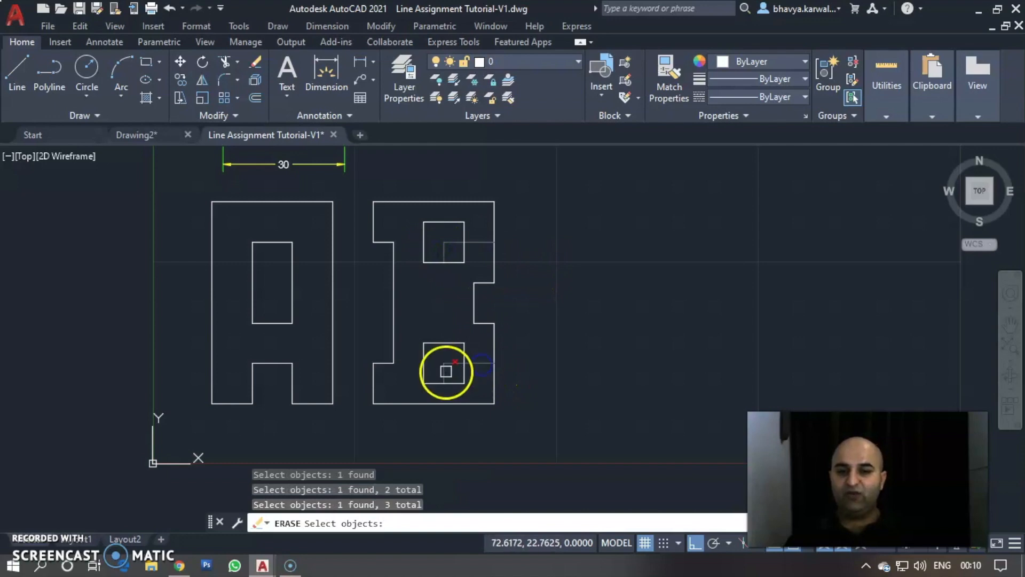
left_click(447, 370)
key("Return")
From the B's lower-right corner, draw a 10-unit spacing line to the right and the C's 50-unit left side upward.
scroll(549, 238, "down", 3)
middle_click_drag(549, 239, 477, 280)
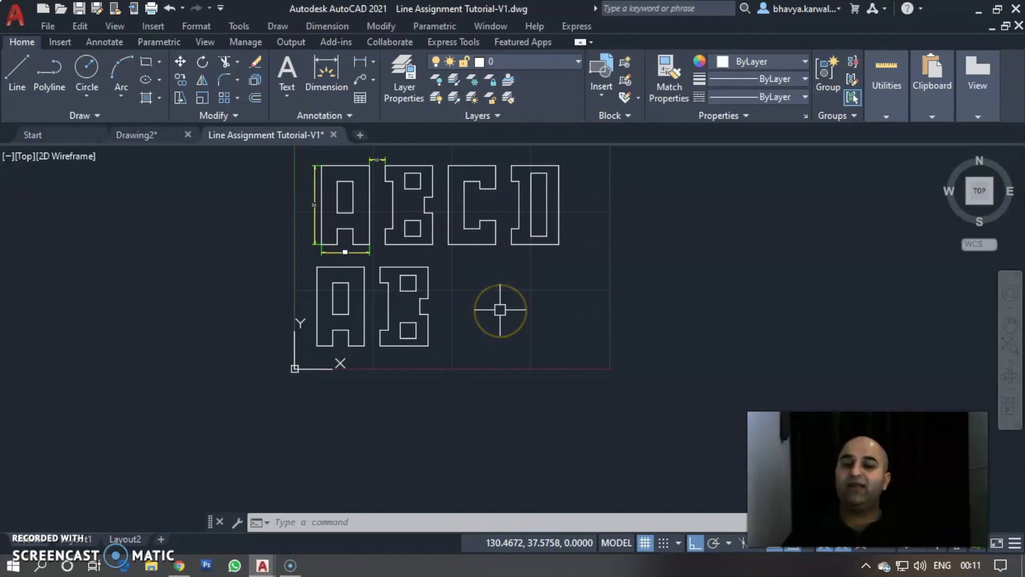
type("L")
key("Return")
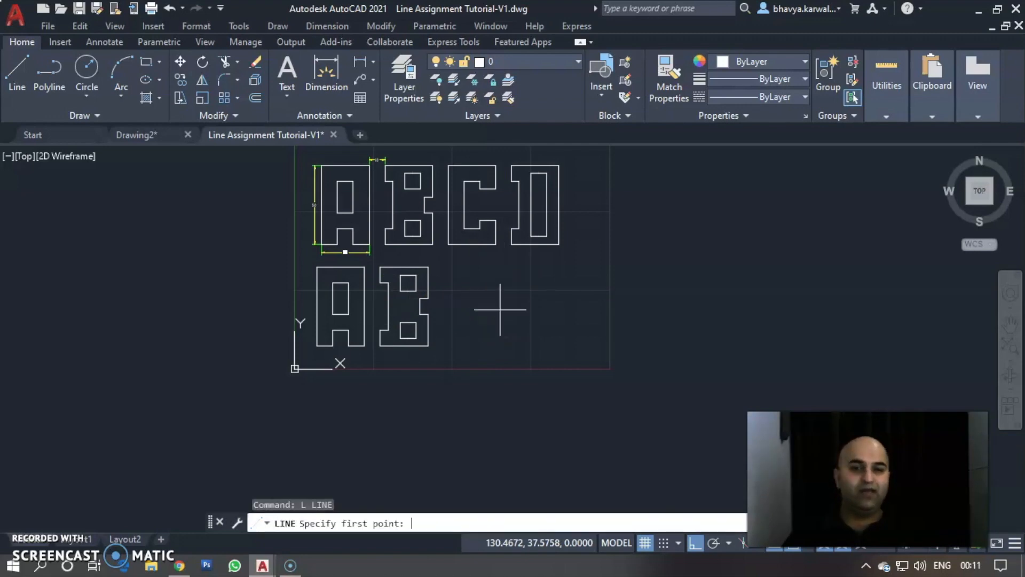
left_click(429, 345)
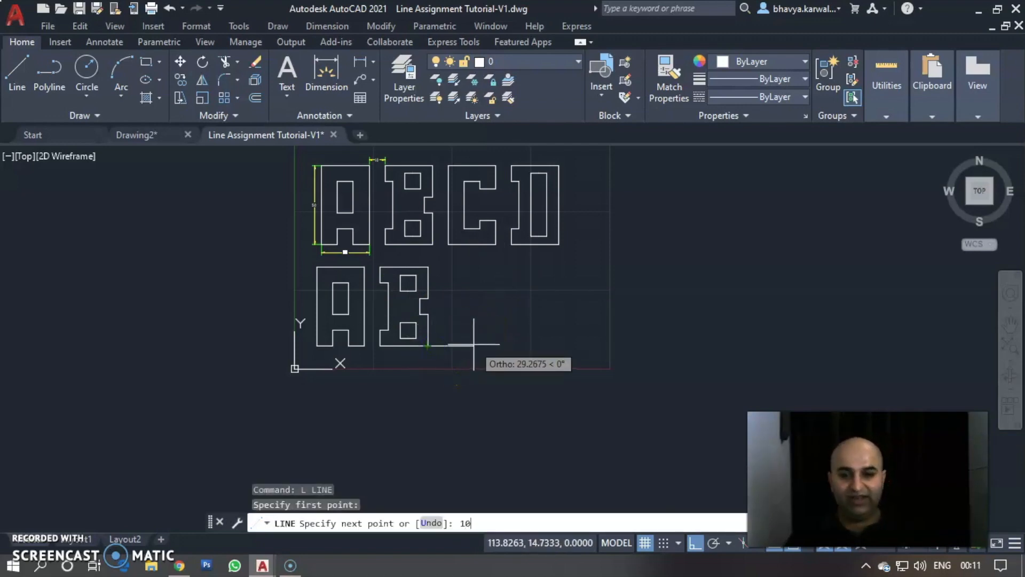
type("10")
key("Return")
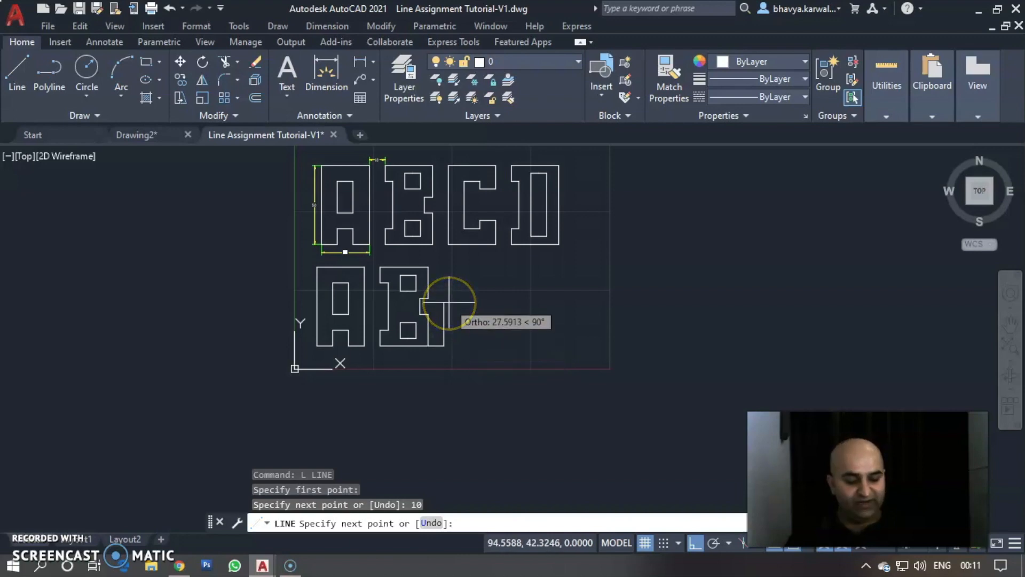
type("50")
key("Return")
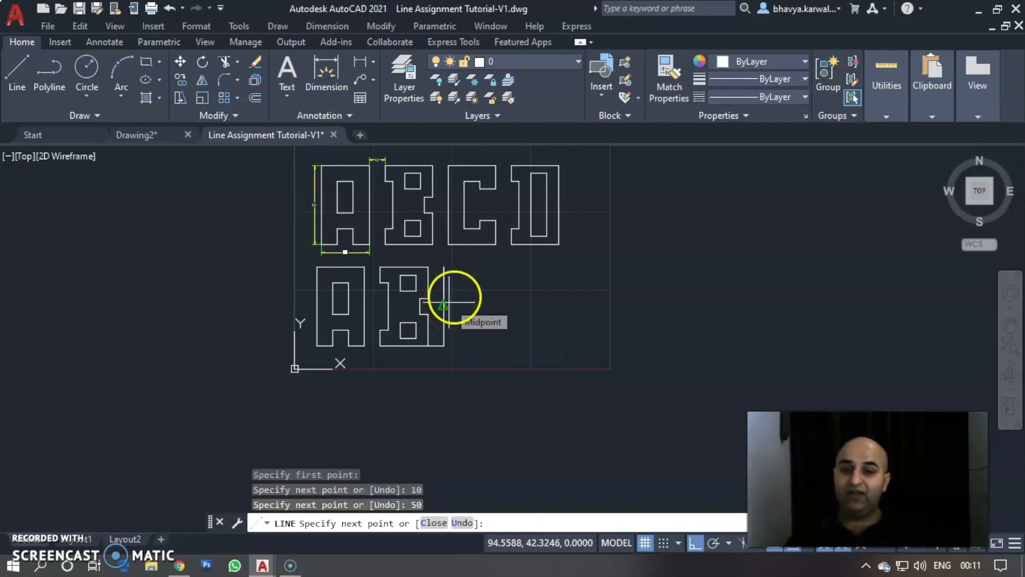
Draw the C's 30-unit top edge to the right, its 15-unit upper end downward, and a 10-unit edge to the left.
type("30")
key("Return")
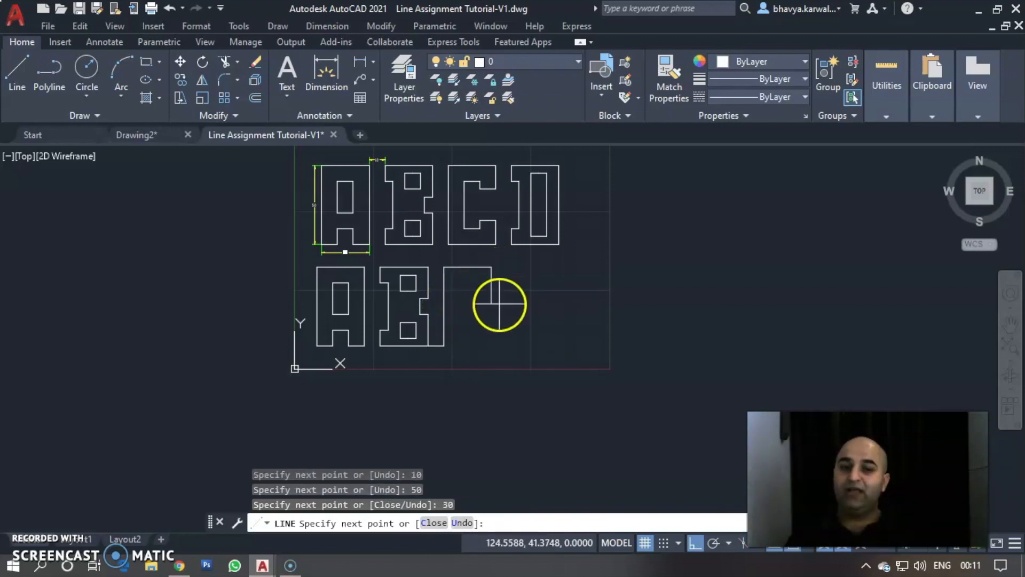
scroll(499, 272, "up", 2)
scroll(492, 305, "up", 3)
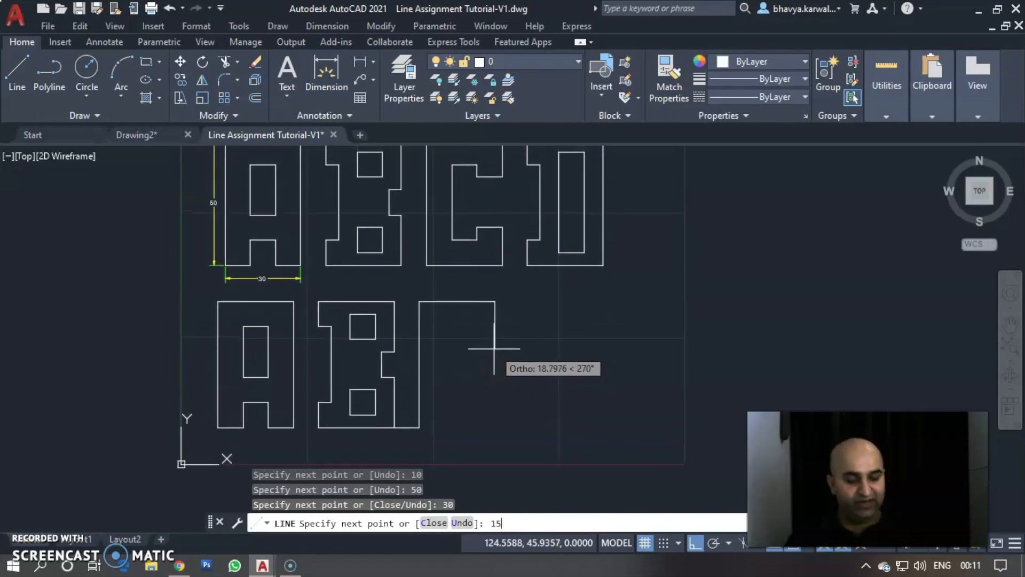
type("15")
key("Return")
type("1")
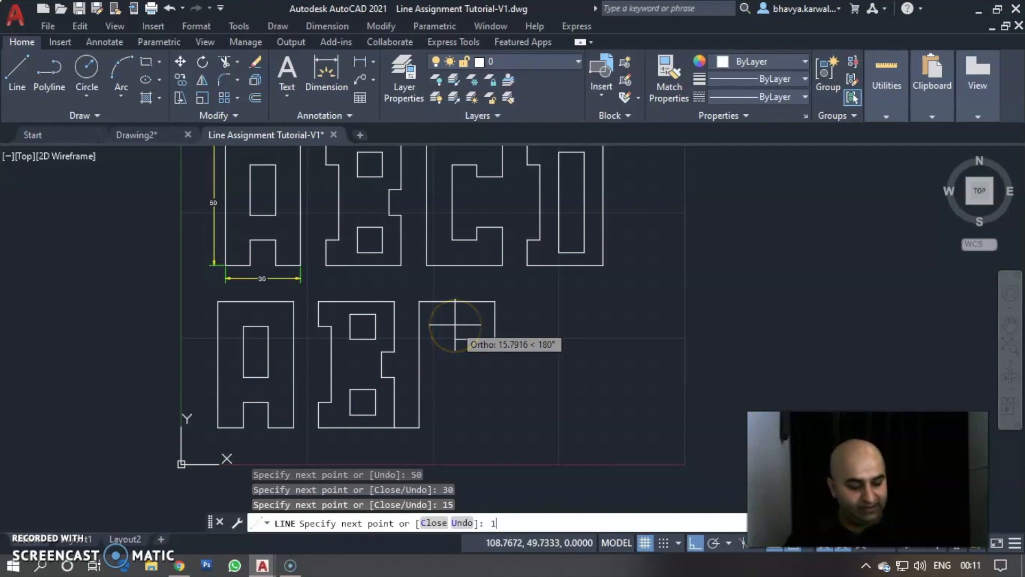
type("0")
key("Return")
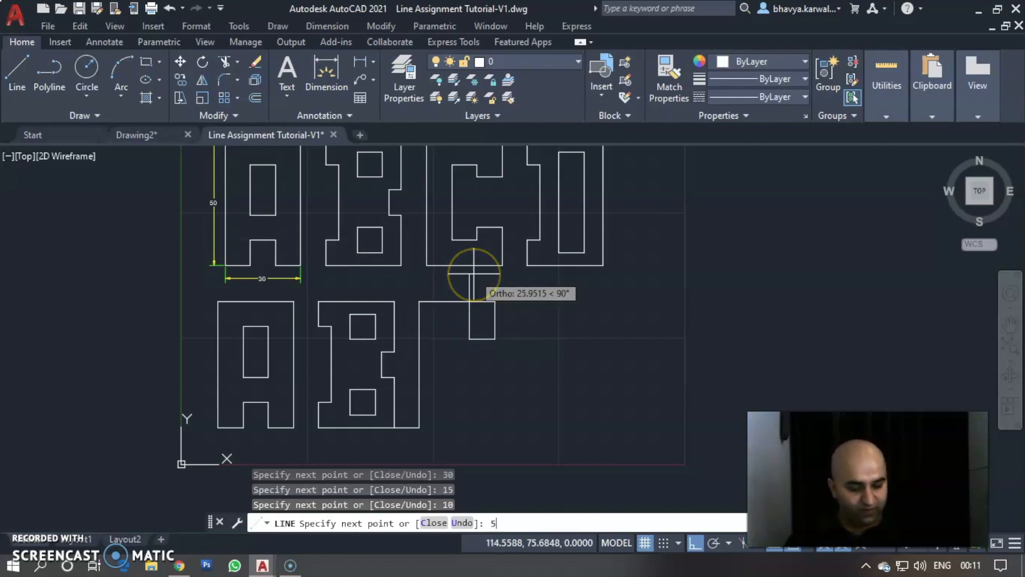
Continue the C's upper inner edge 5 up and 10 left, and end the line there.
type("5")
key("Return")
type("10")
key("Return")
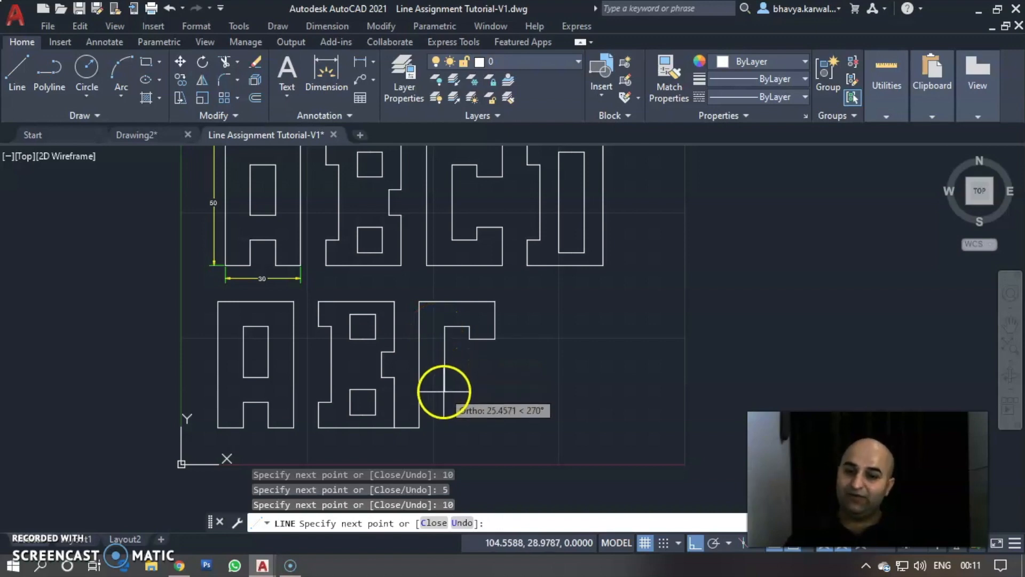
scroll(446, 388, "down", 2)
middle_click_drag(448, 388, 458, 355)
scroll(457, 355, "up", 2)
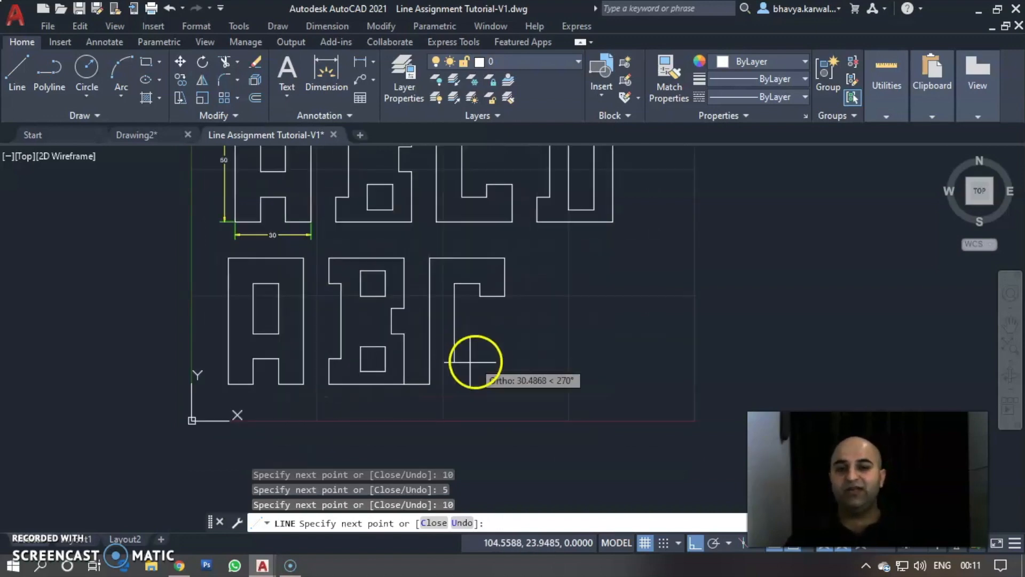
key("Escape")
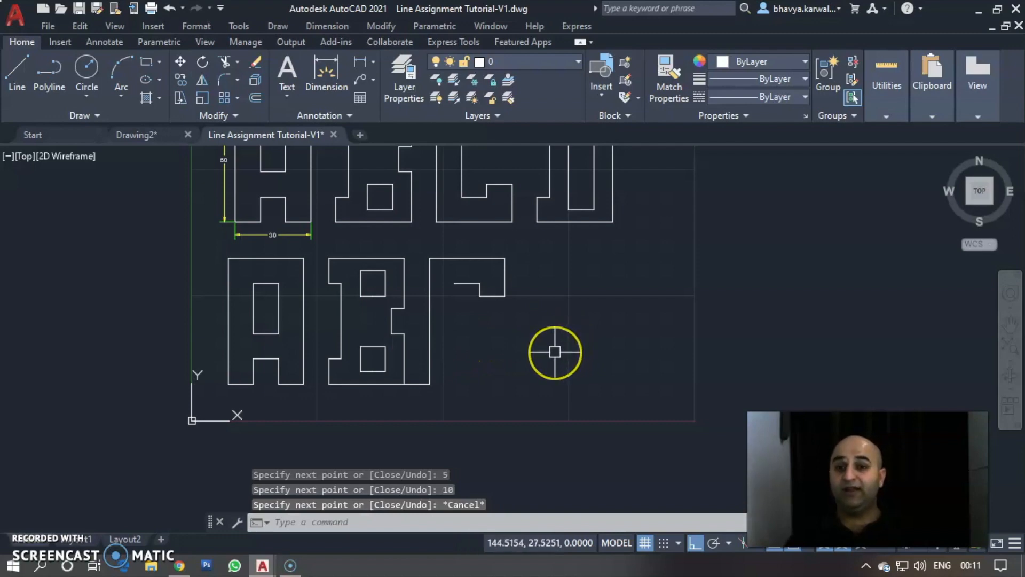
From the C's lower-left corner, draw its 30-unit bottom edge to the right and its lower end 15 up.
type("l")
key("Return")
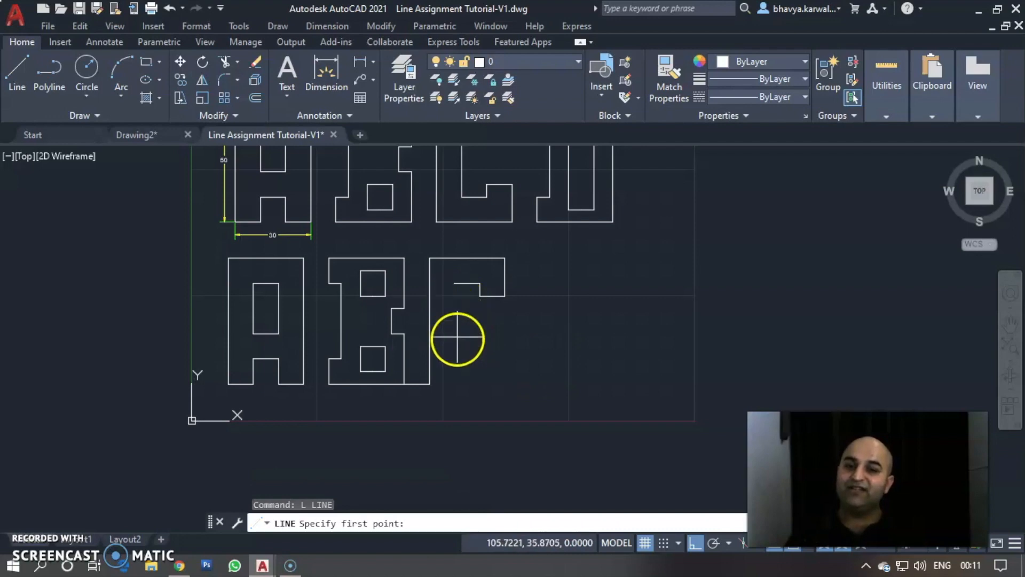
left_click(430, 384)
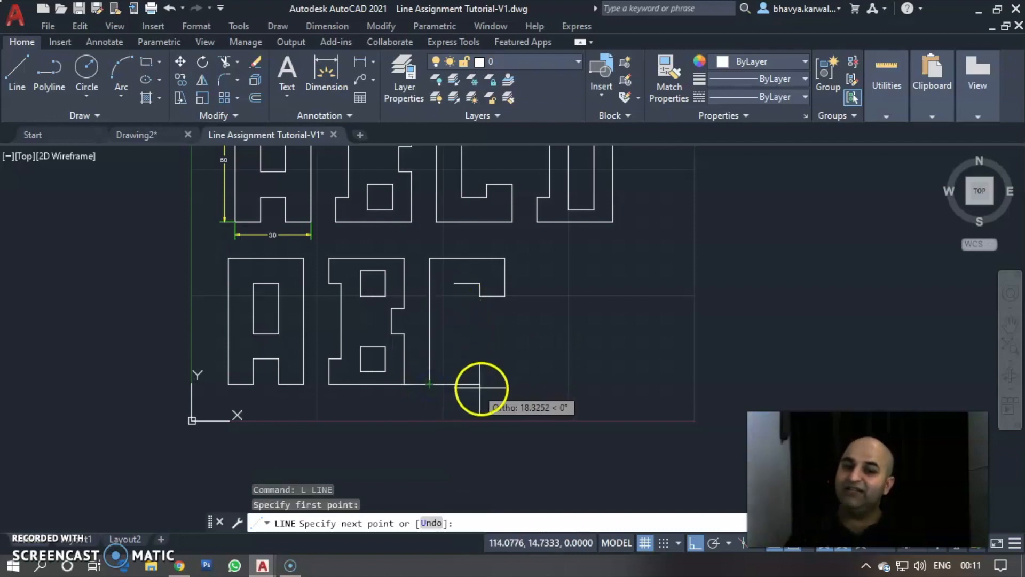
type("30")
key("Return")
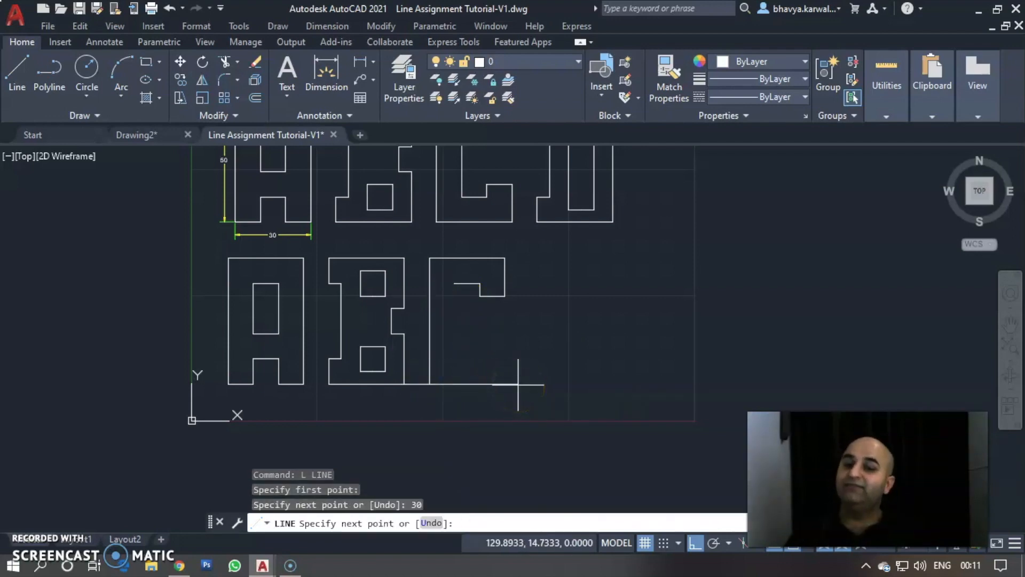
type("15")
key("Return")
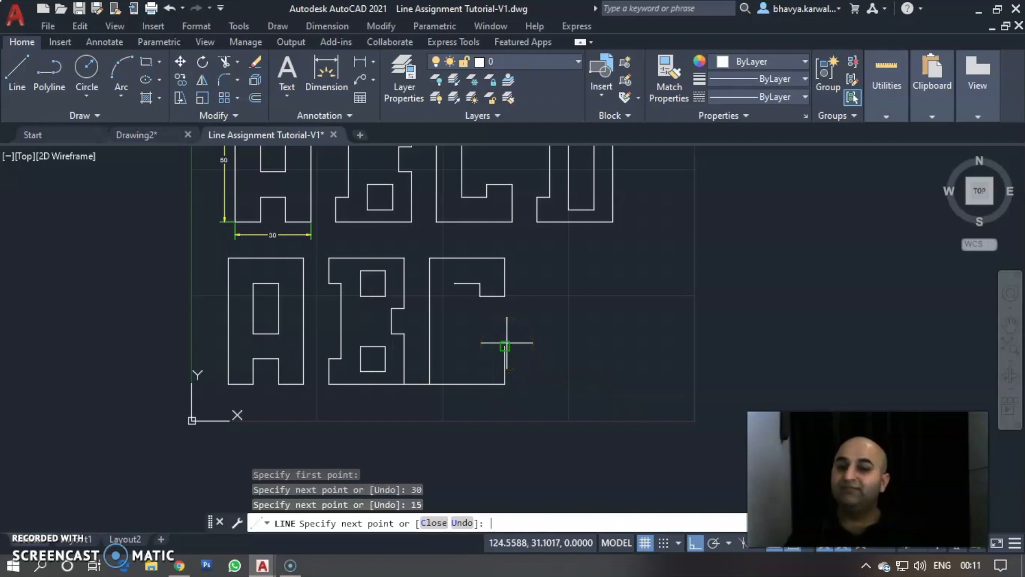
Draw the C's lower inner edge 10 left, 5 down and 10 left, and join it up to the open upper inner endpoint.
type("10")
key("Return")
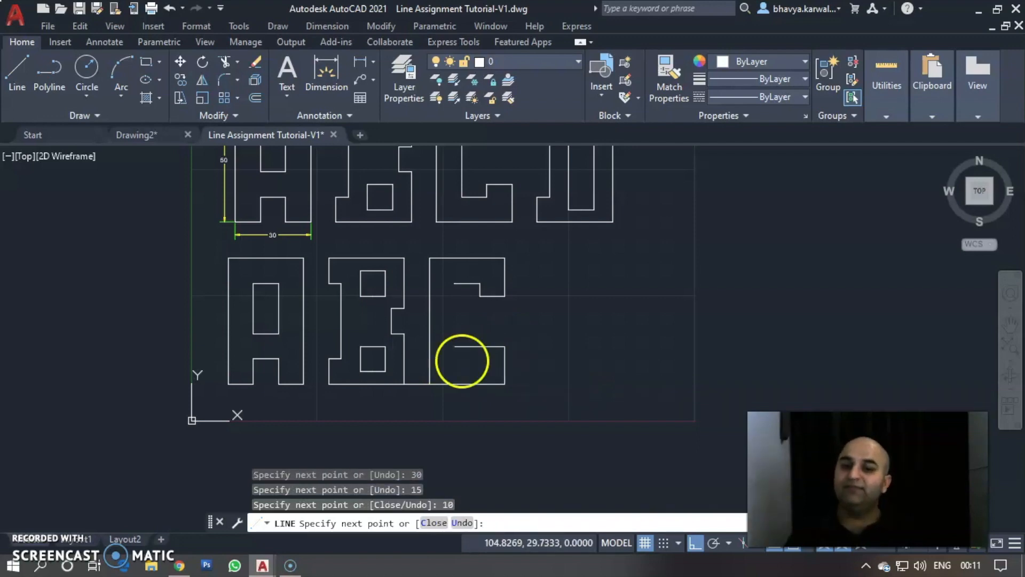
type("5")
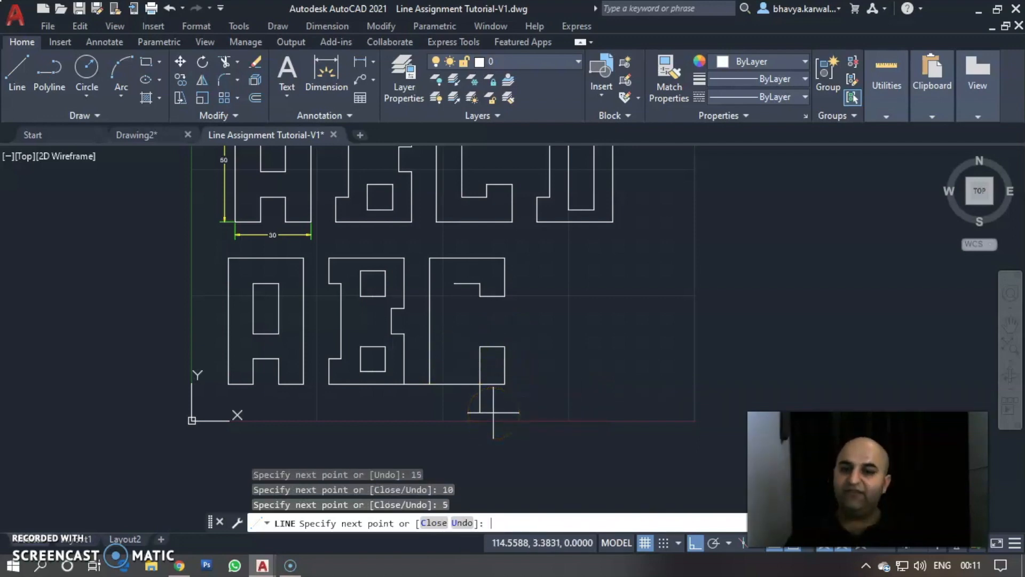
key("Return")
type("10")
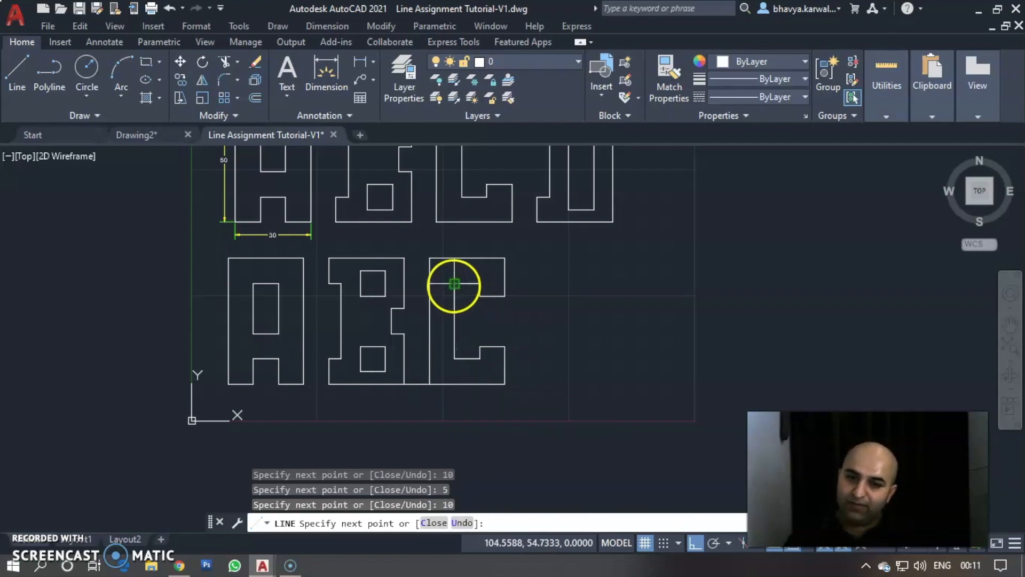
left_click(454, 284)
key("Escape")
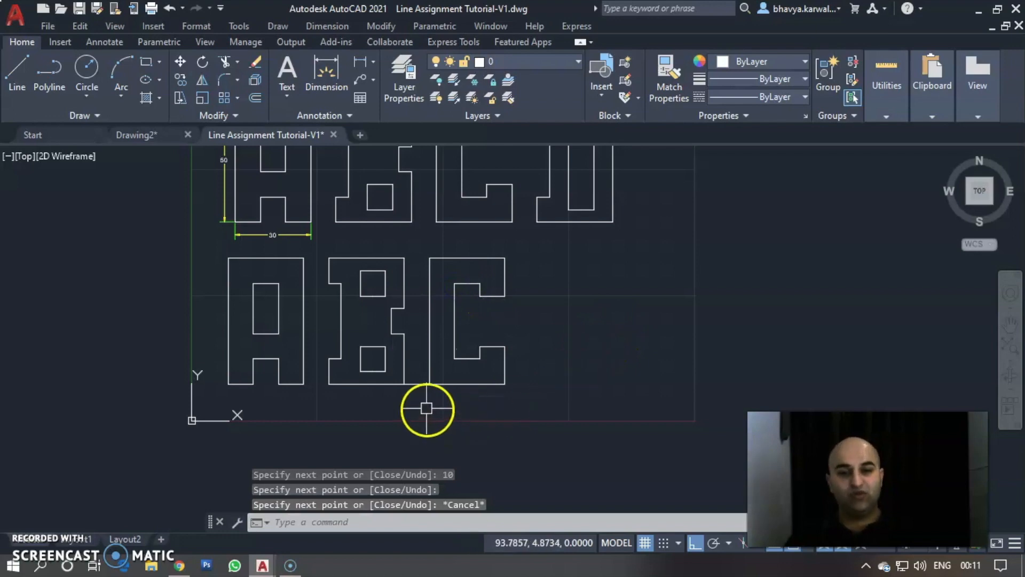
Erase the 10-unit spacing line between the bottom corners of the B and the C.
left_click(419, 383)
key("Delete")
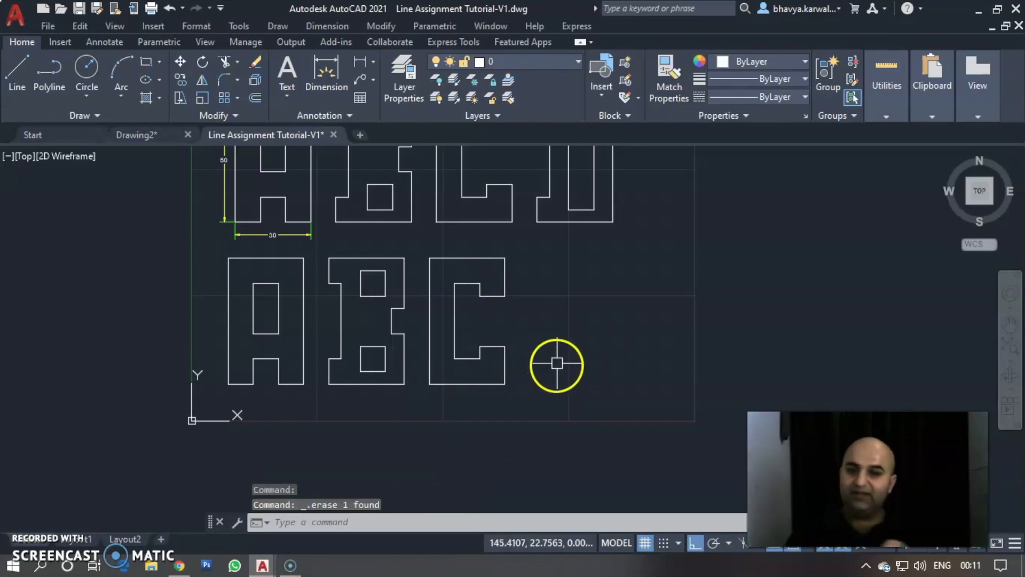
scroll(555, 367, "down", 2)
middle_click_drag(561, 355, 505, 350)
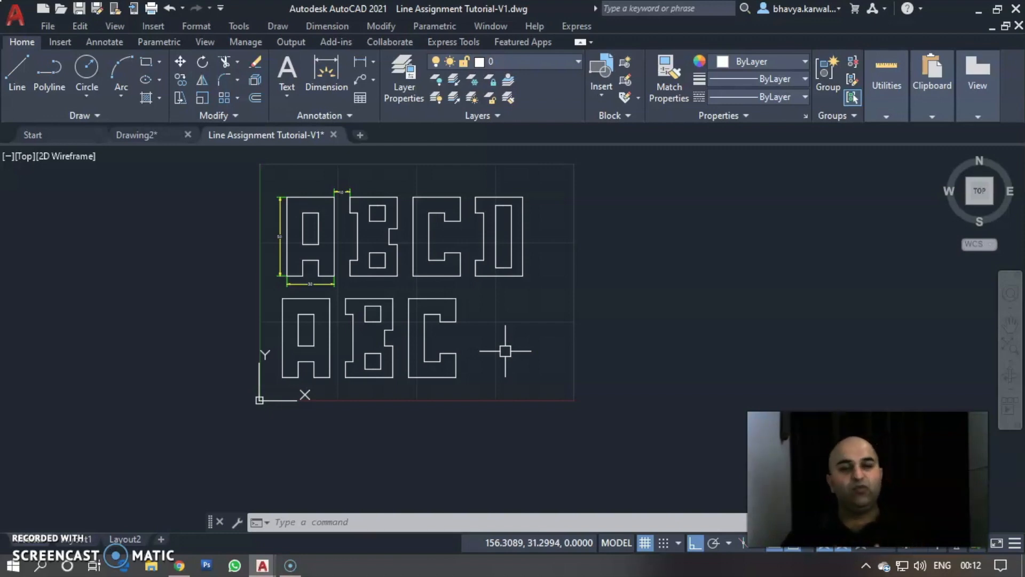
key("Delete")
key("Escape")
left_click(520, 300)
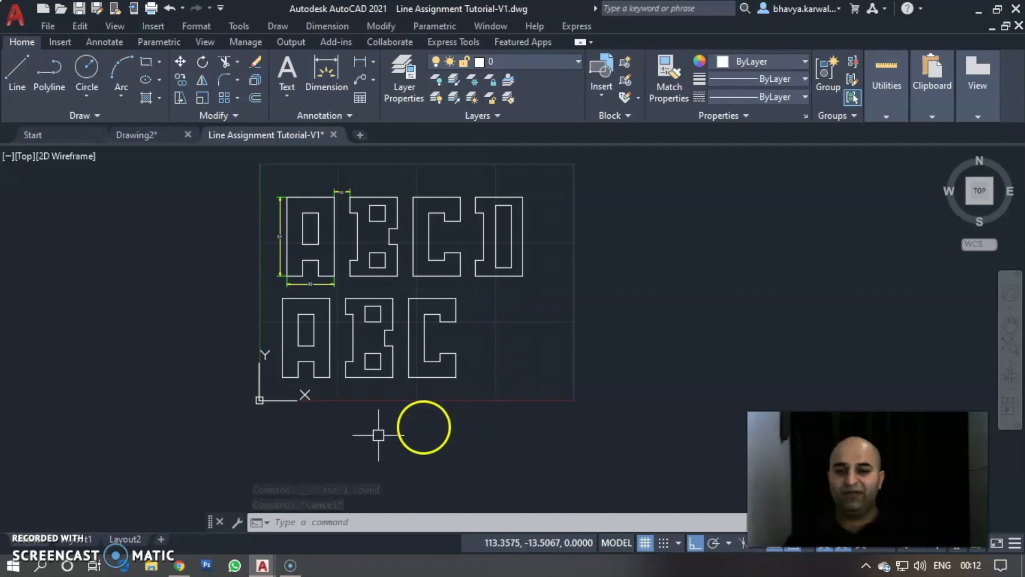
left_click(180, 566)
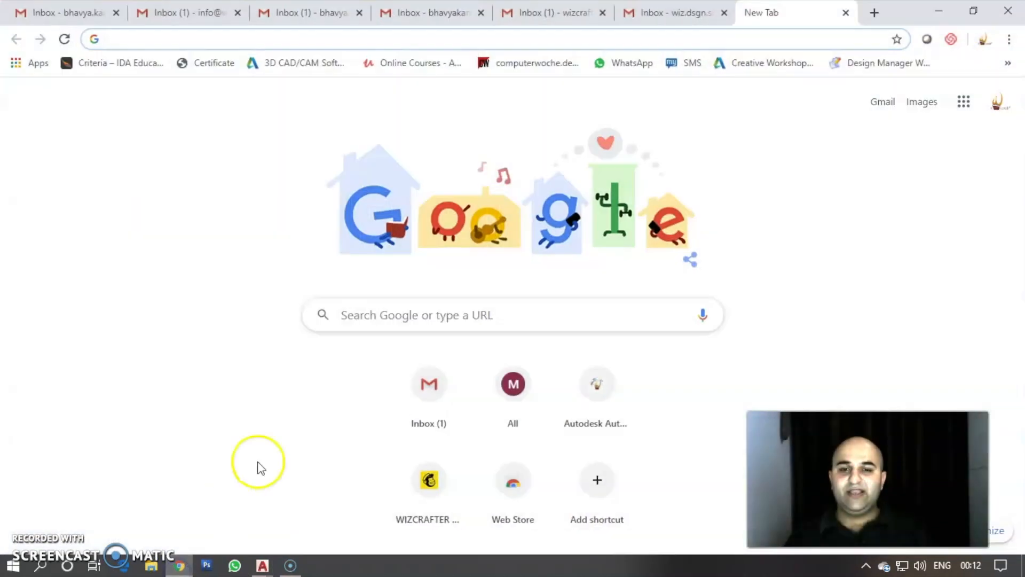
left_click(368, 40)
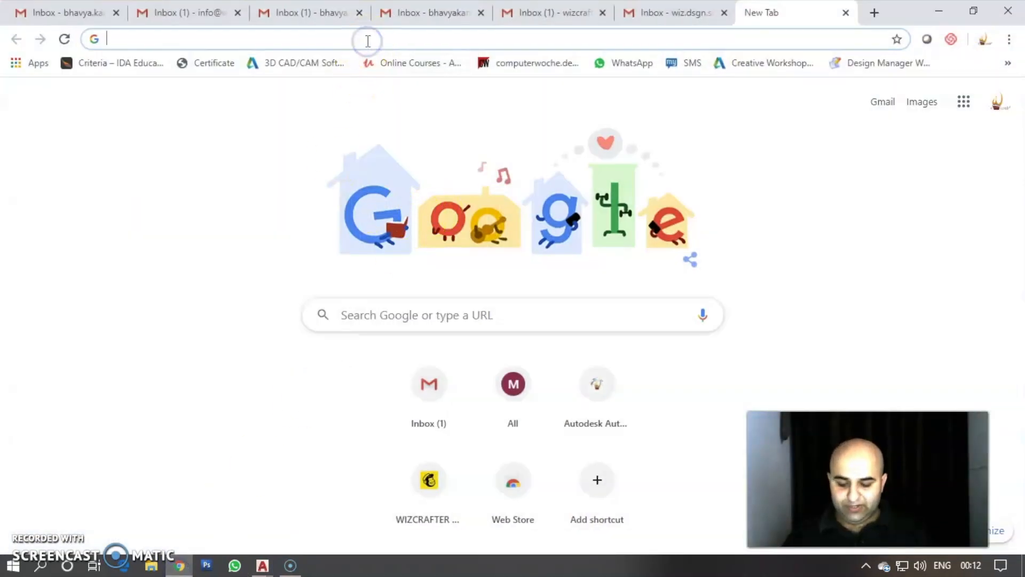
type("www.wizcrafter.co.in")
key("Return")
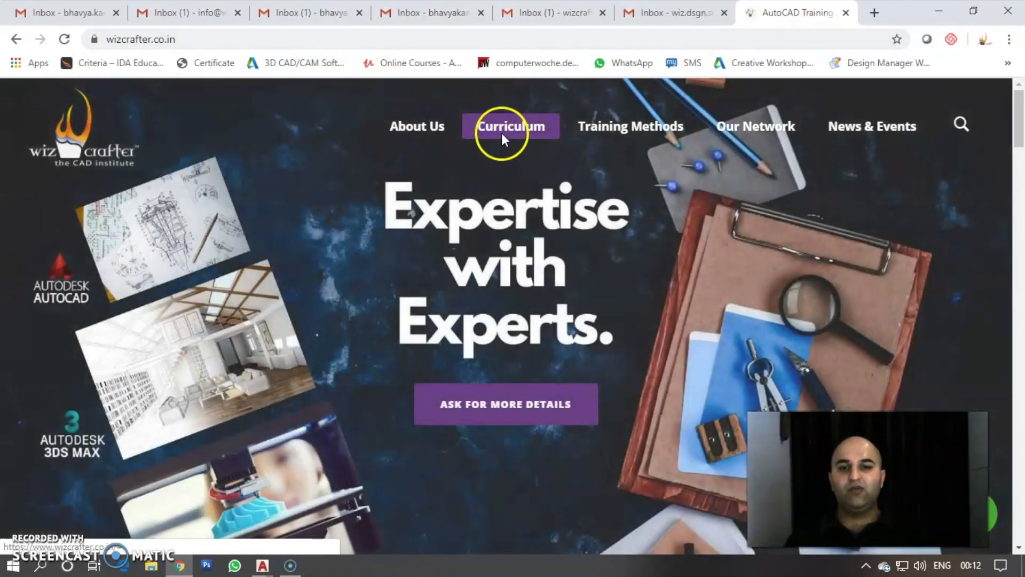
Open the Online Tutorial Assignments page under Curriculum and choose the Autodesk AutoCAD course worksheets.
mouse_move(659, 159)
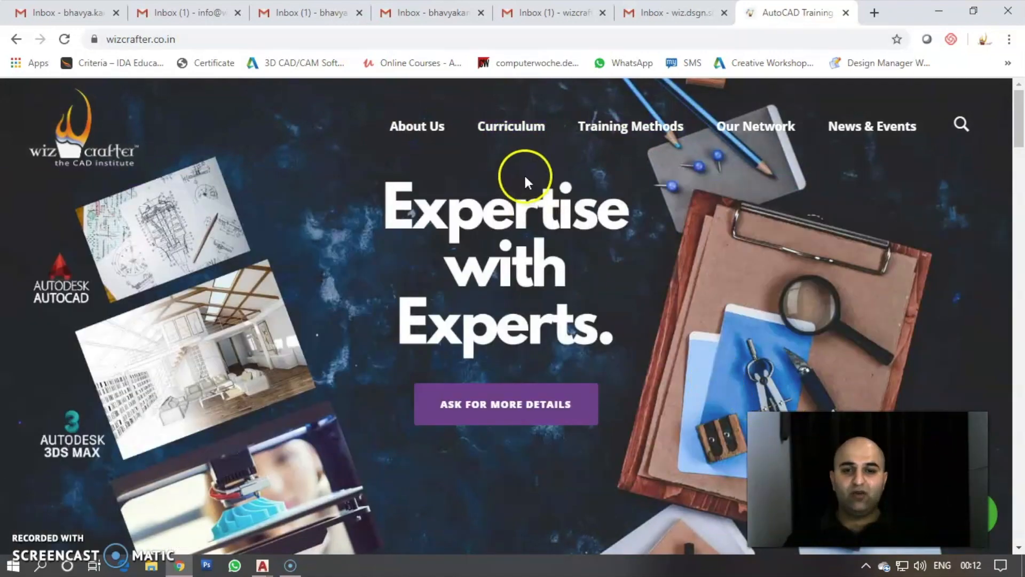
mouse_move(506, 238)
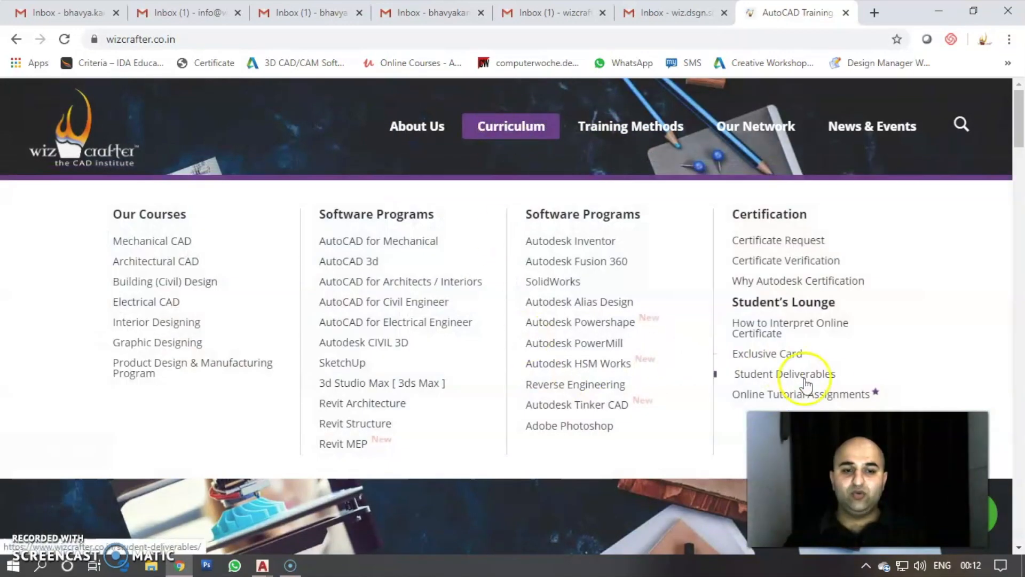
left_click(814, 398)
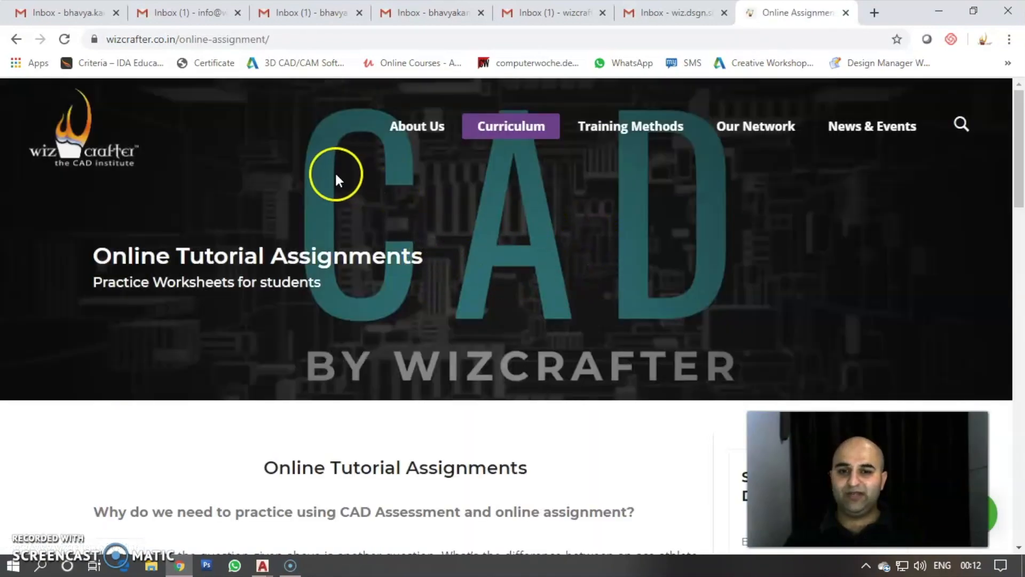
scroll(550, 258, "down", 8)
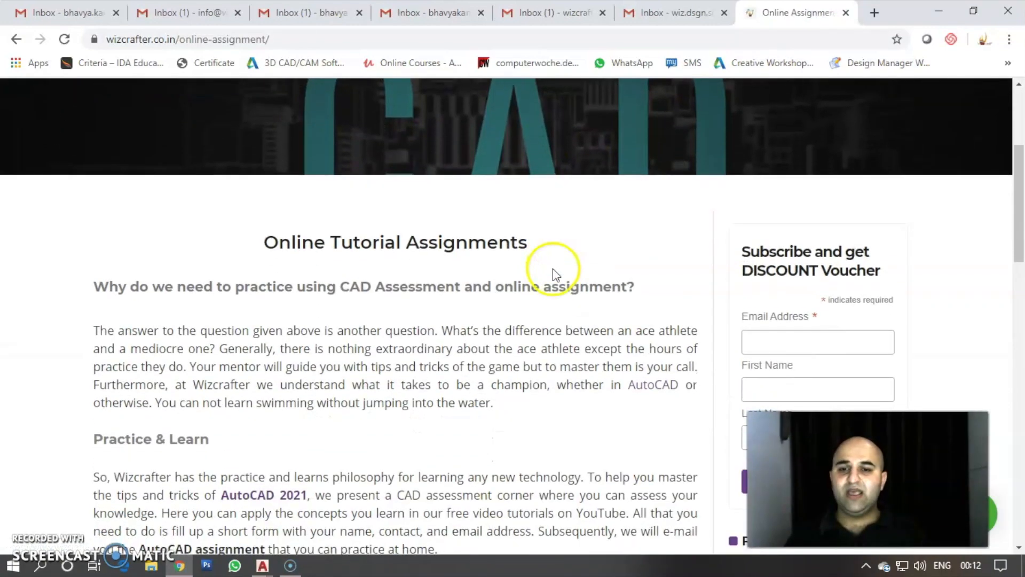
scroll(551, 275, "down", 3)
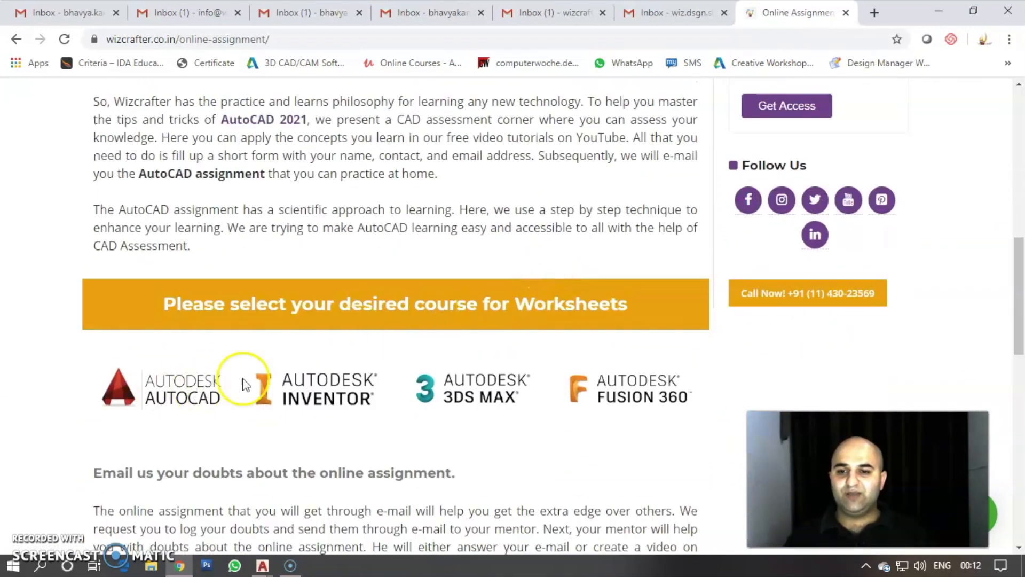
left_click(199, 397)
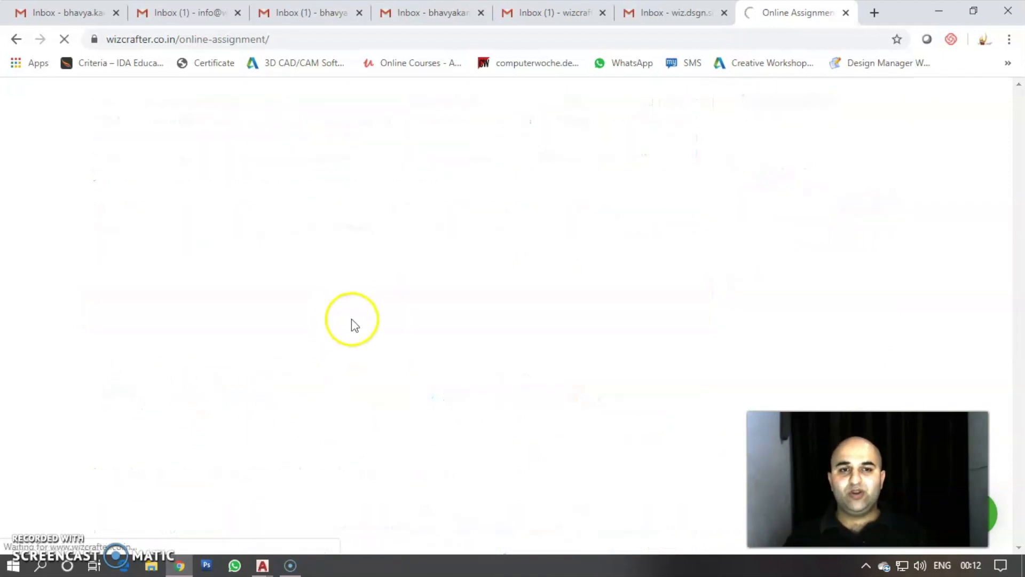
Download the Line Tool Worksheet archive from the AutoCAD 2021 series.
scroll(431, 275, "down", 4)
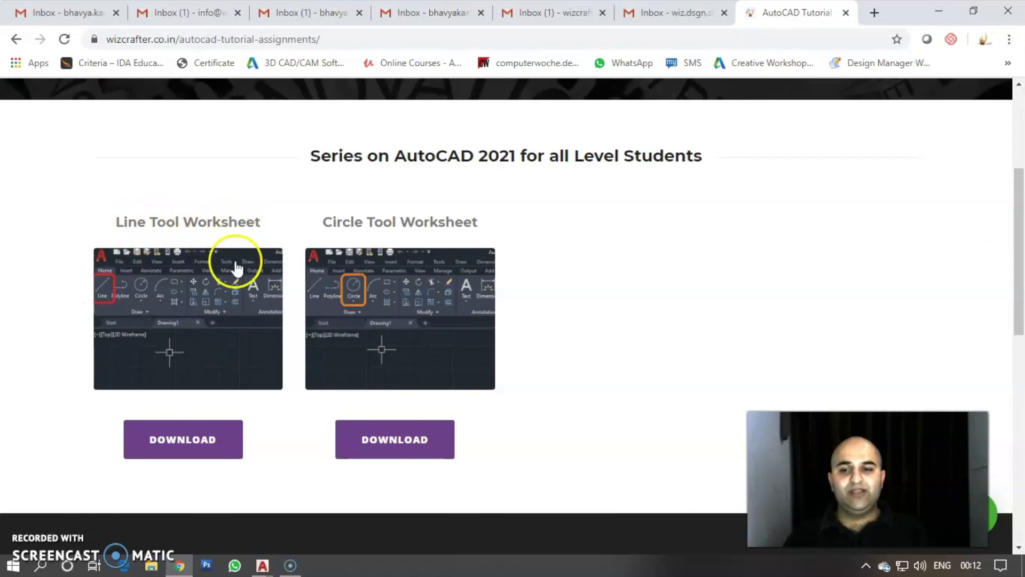
left_click(187, 443)
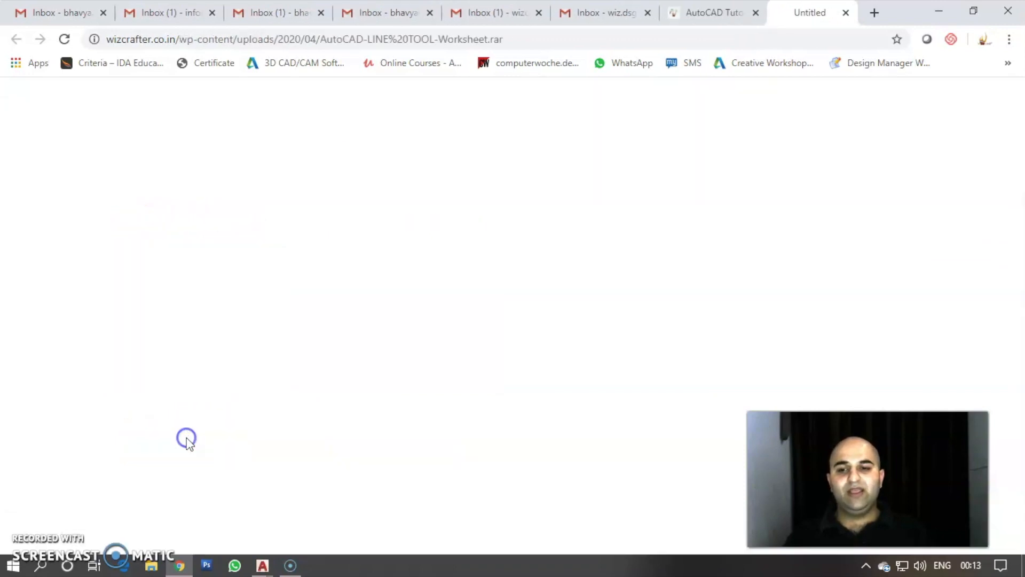
left_click(75, 531)
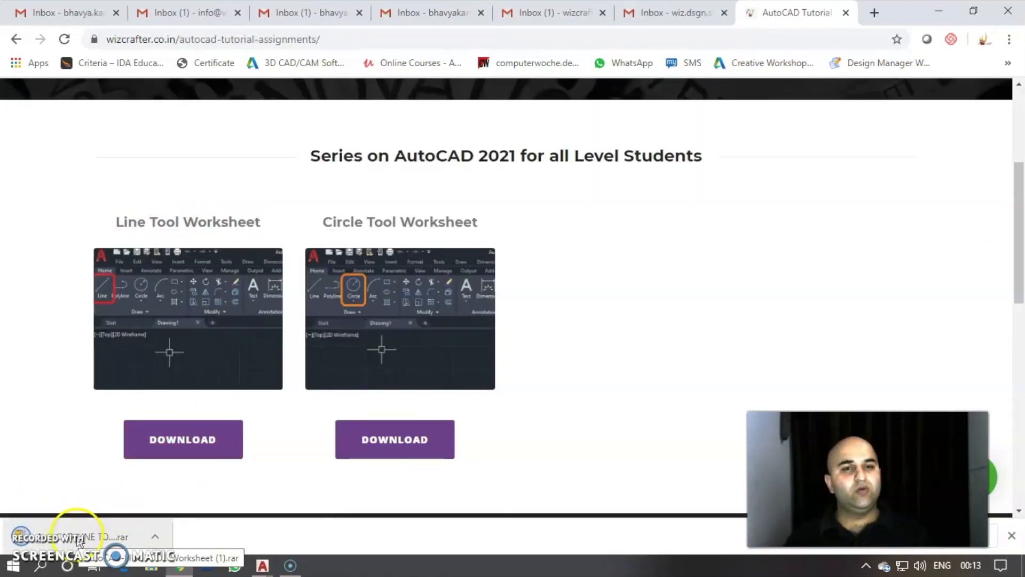